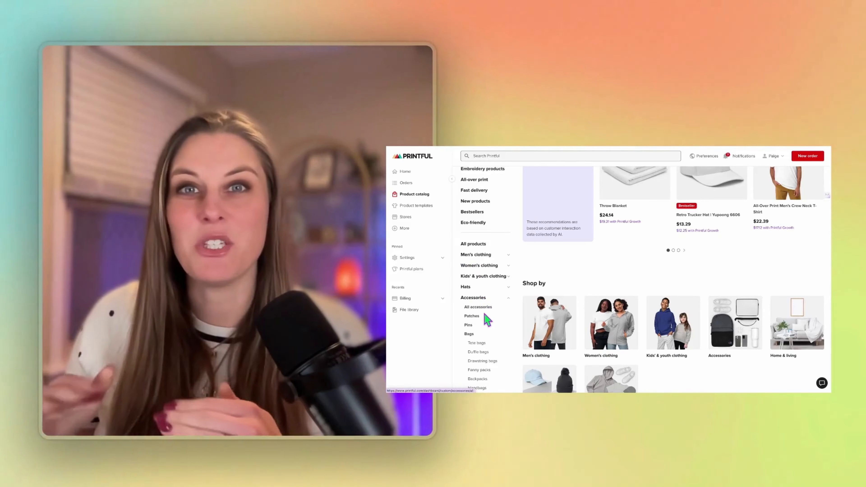
Show the All accessories category in Printful's product catalog sidebar
left_click(475, 307)
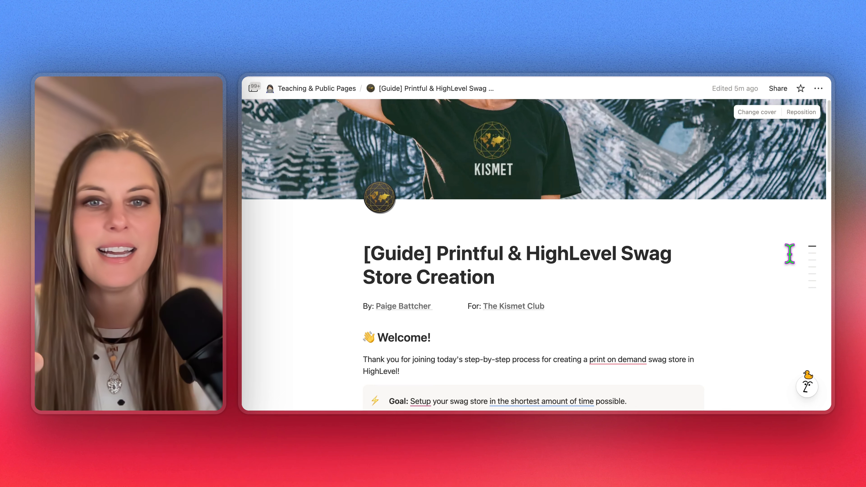
scroll(789, 254, "down", 3)
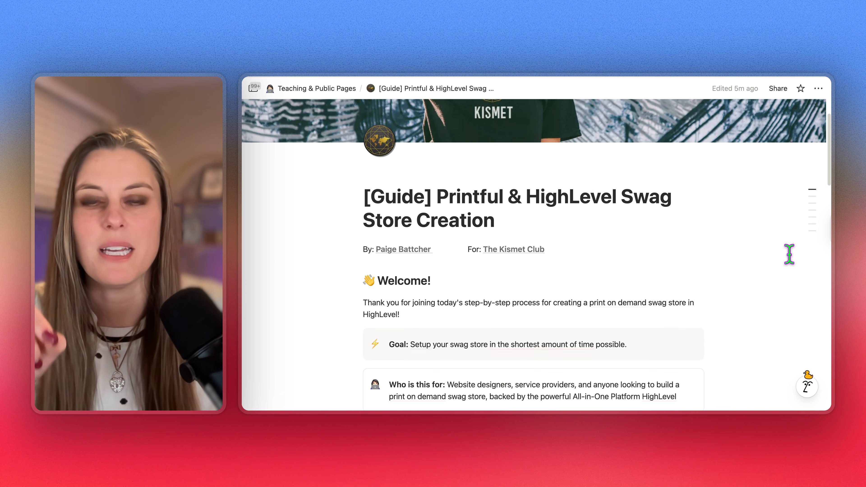
scroll(789, 254, "down", 5)
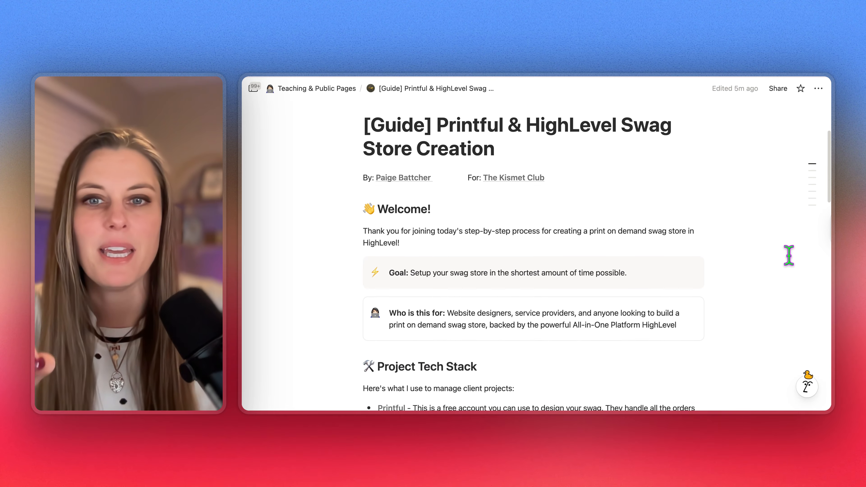
scroll(789, 255, "down", 2)
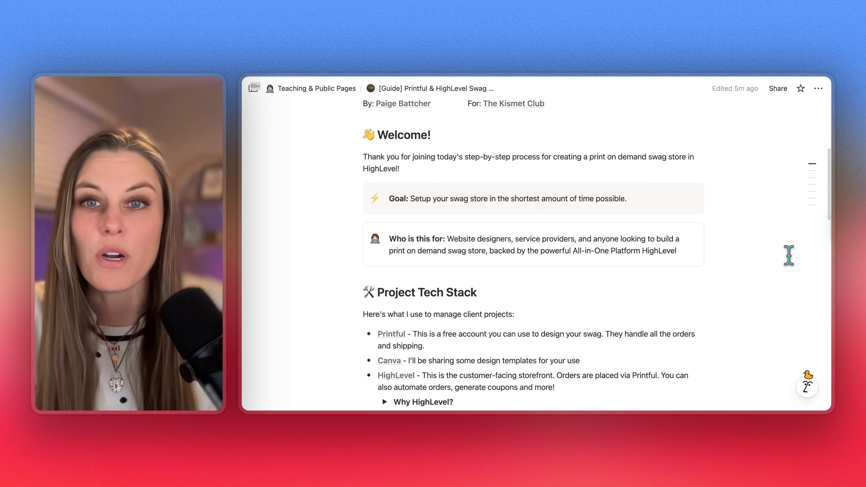
scroll(789, 255, "down", 2)
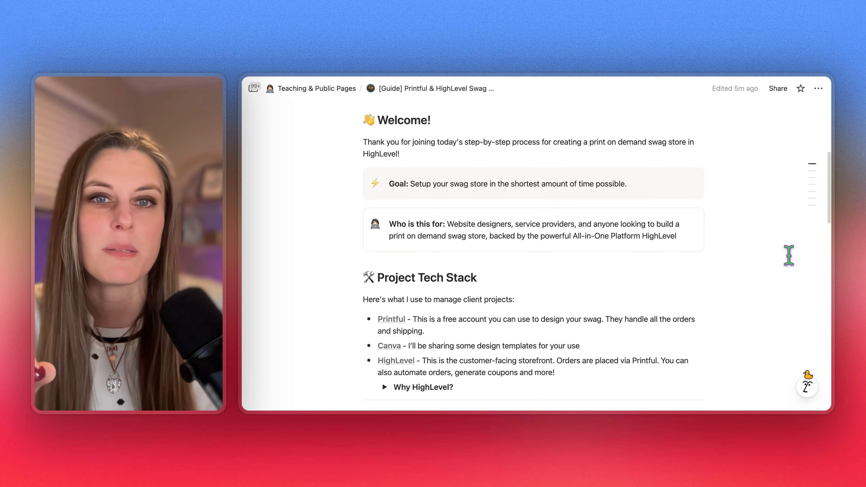
scroll(789, 255, "down", 2)
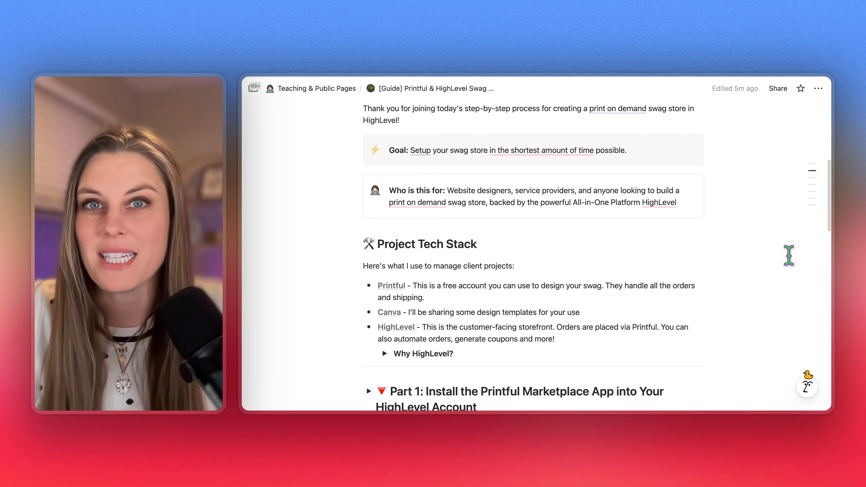
scroll(789, 255, "down", 1)
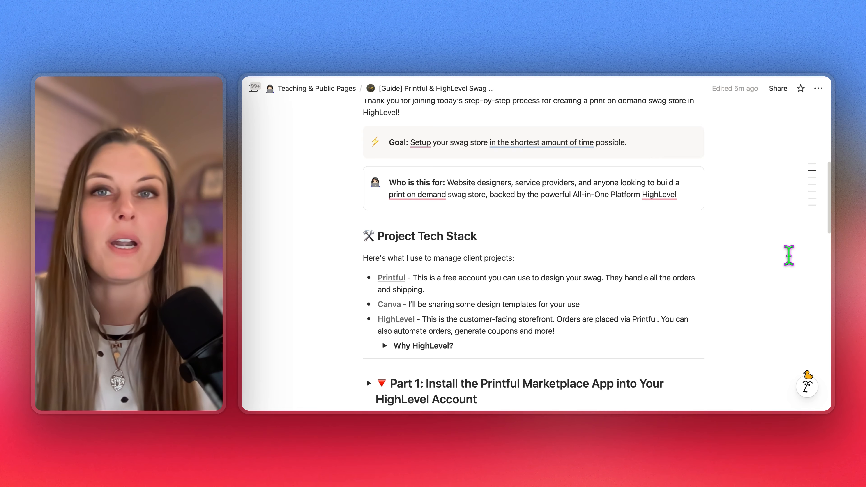
scroll(789, 255, "down", 4)
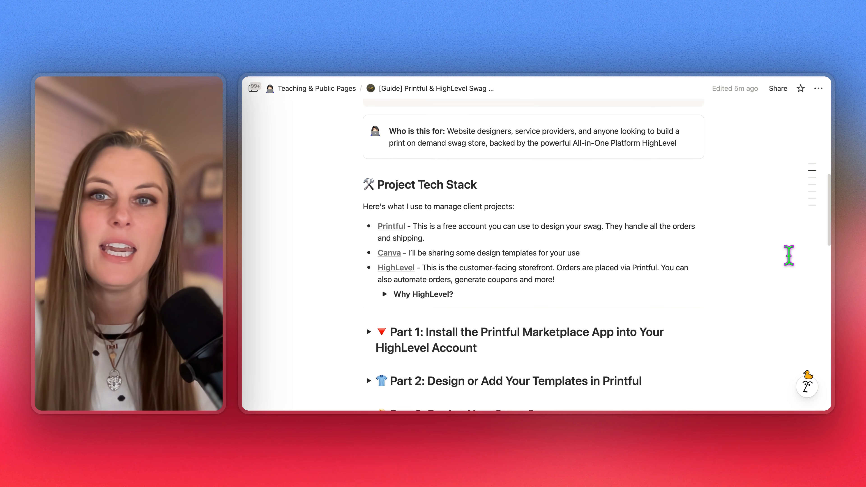
scroll(789, 255, "down", 3)
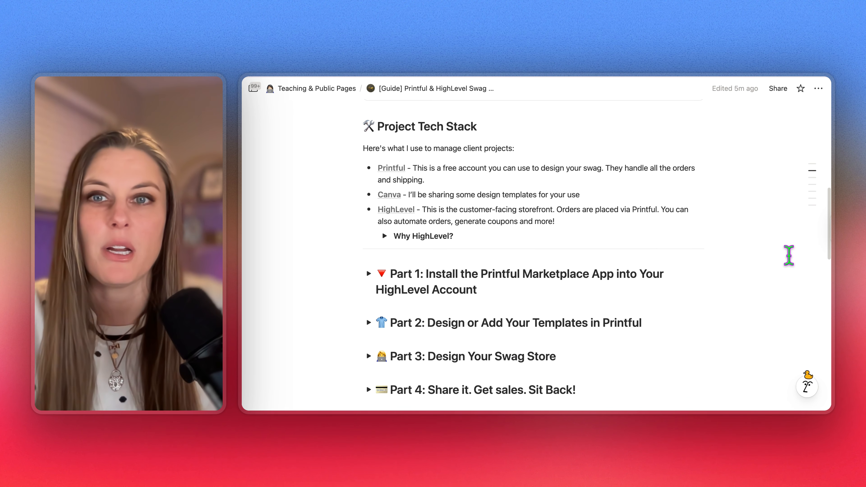
scroll(789, 255, "down", 1)
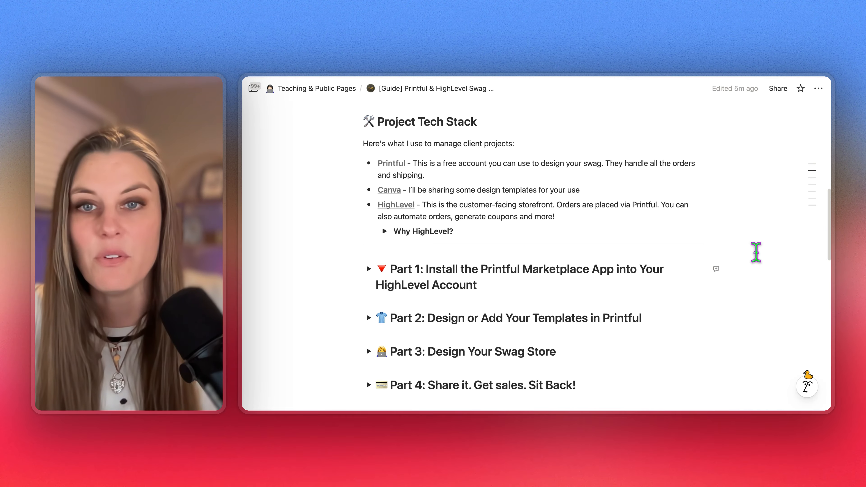
left_click(522, 206)
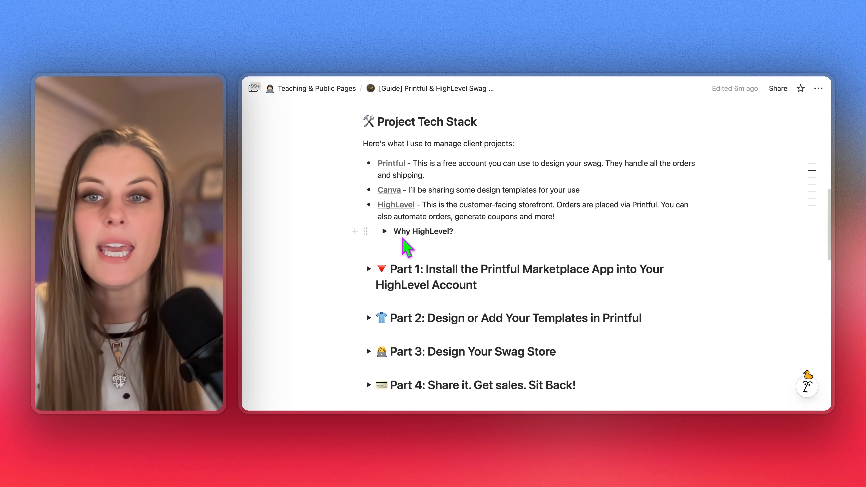
left_click(384, 232)
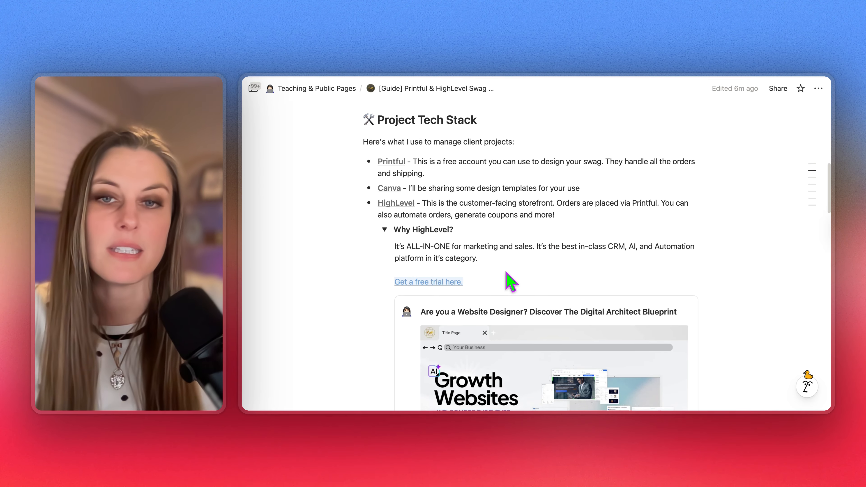
scroll(504, 272, "down", 3)
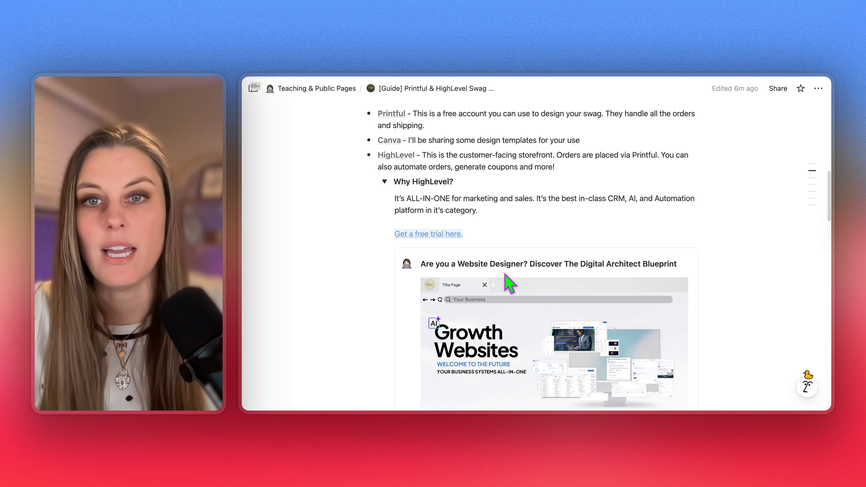
mouse_move(443, 237)
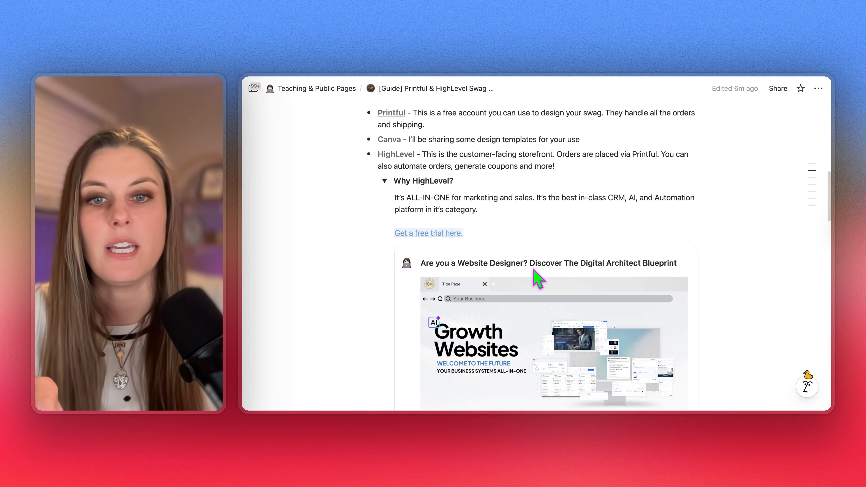
scroll(541, 277, "down", 1)
left_click(384, 163)
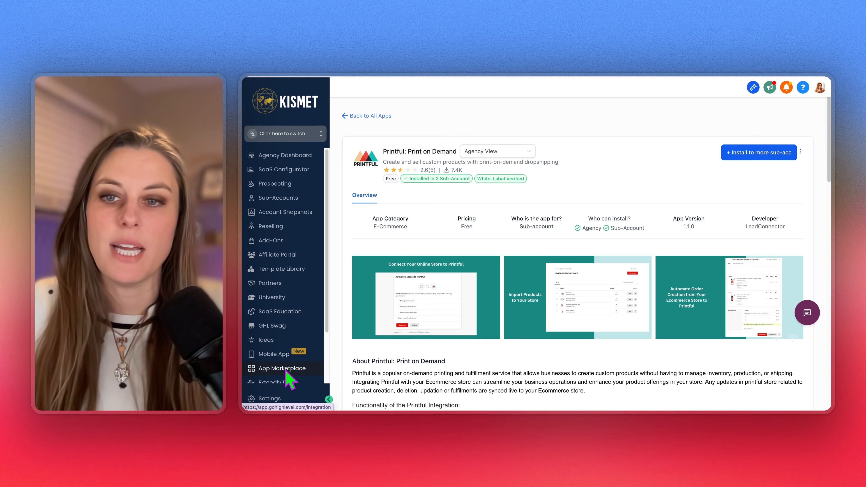
left_click(345, 116)
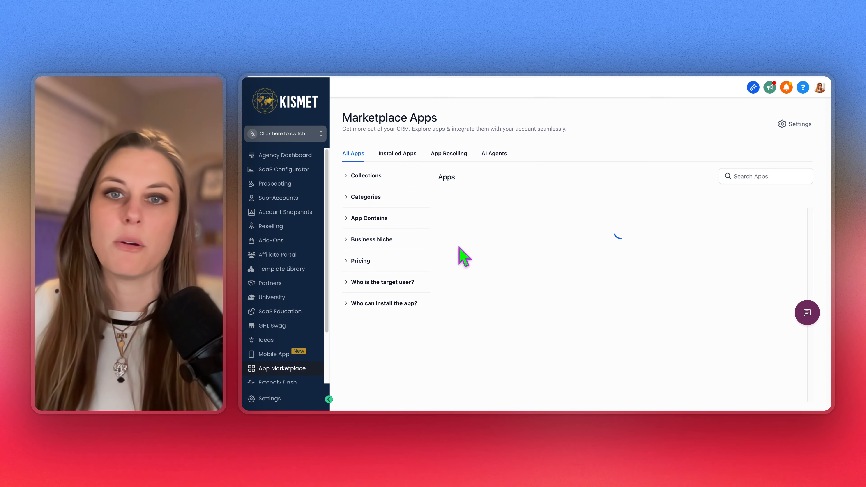
left_click(752, 175)
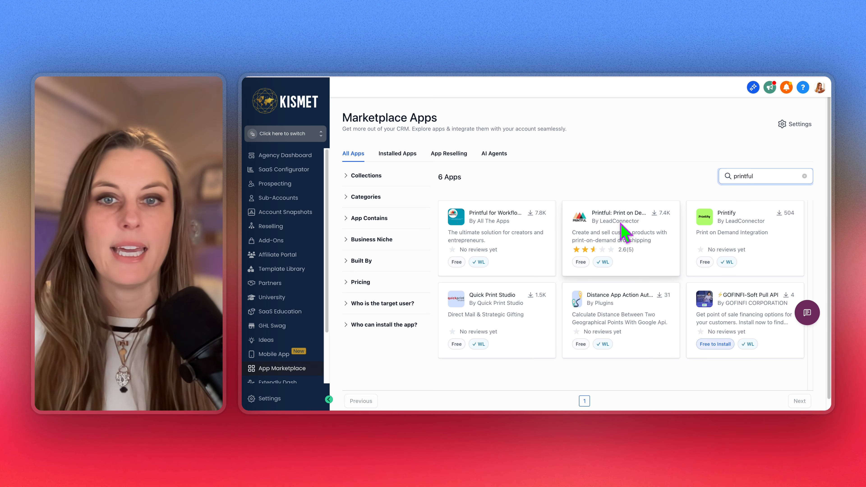
left_click(631, 246)
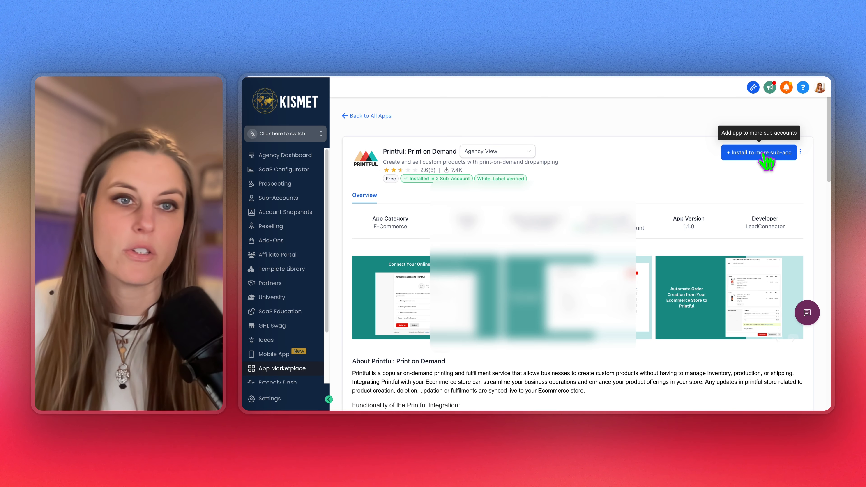
Install Printful: Print on Demand on the Z Snap Swag Store sub-account and approve the install
left_click(766, 160)
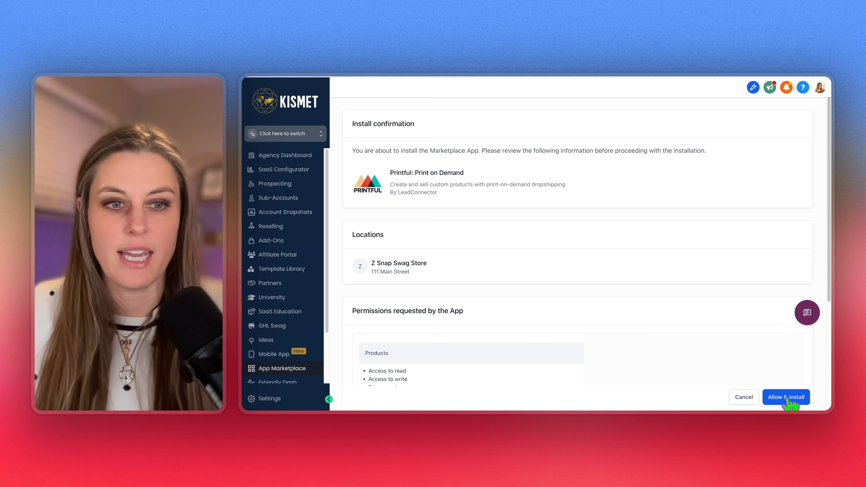
left_click(787, 399)
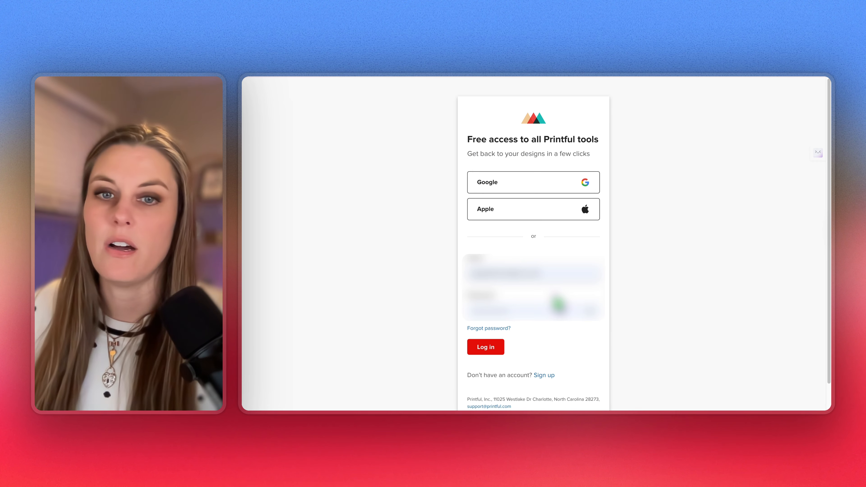
Sign in to Printful and authorize LeadConnector with the 'Create a new Printful store' option
left_click(481, 347)
left_click(539, 293)
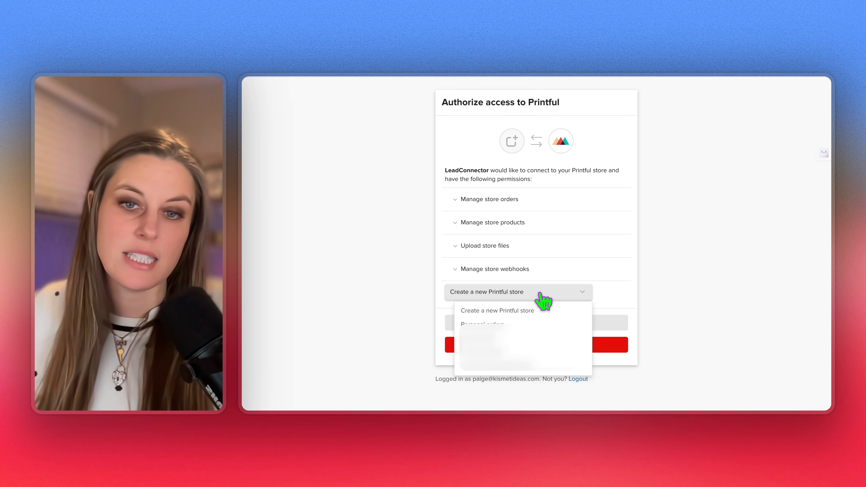
left_click(537, 311)
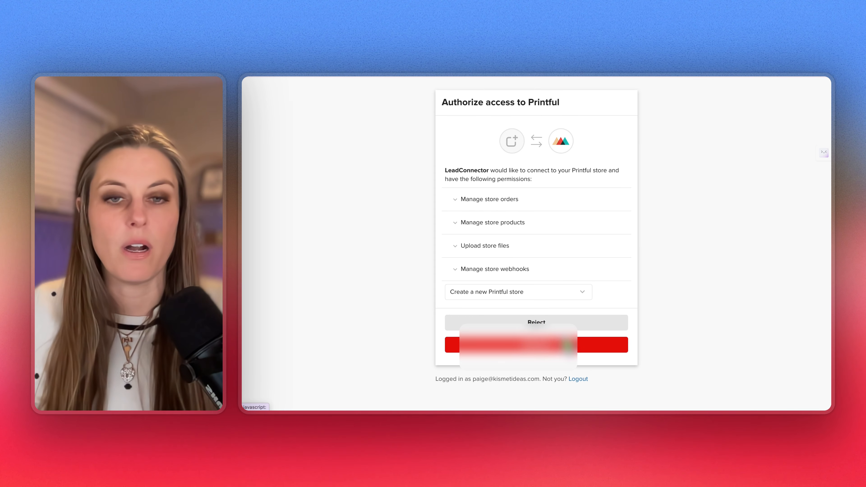
left_click(555, 346)
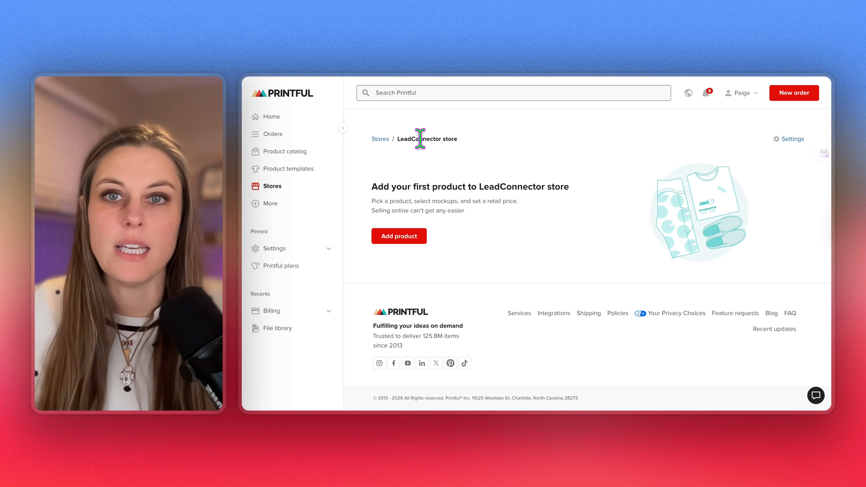
Replace the LeadConnector store's name in Settings so it becomes New Store
left_click(782, 145)
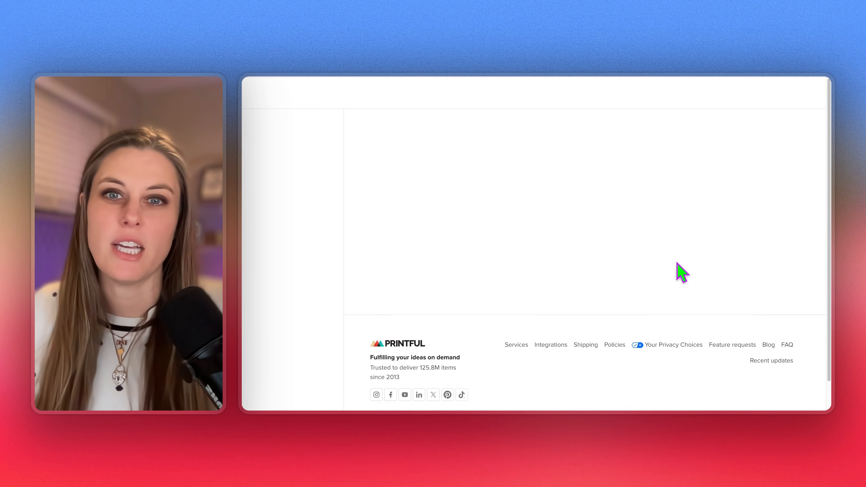
double_click(533, 251)
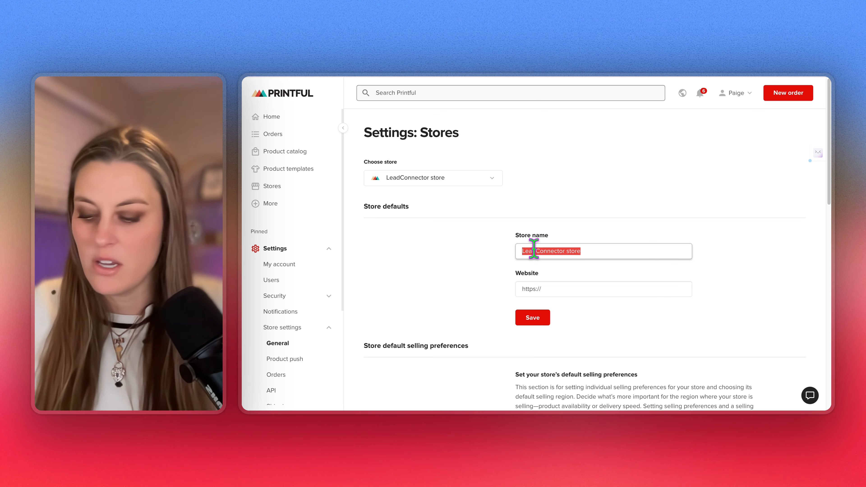
type("Your")
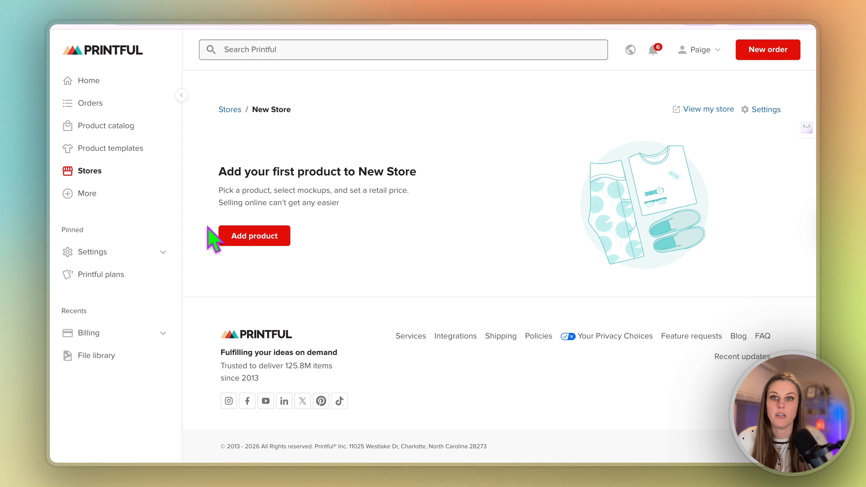
Start adding a first product to New Store and browse the Printful product catalog
left_click(253, 236)
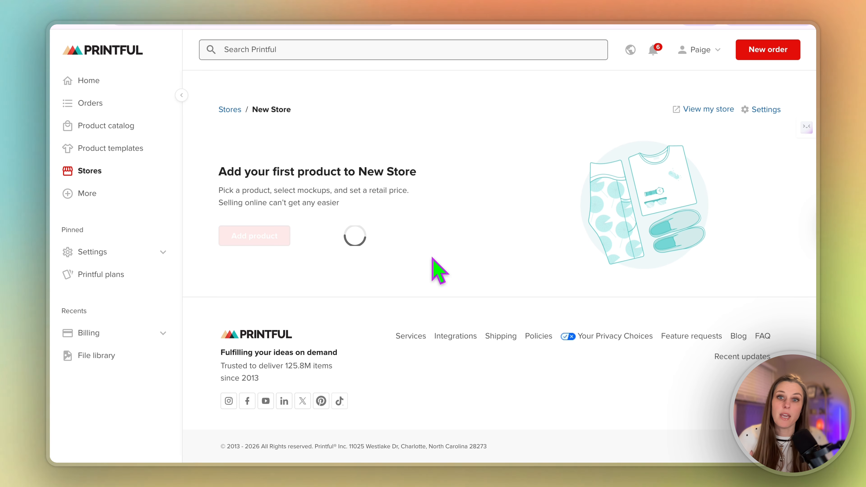
left_click(269, 238)
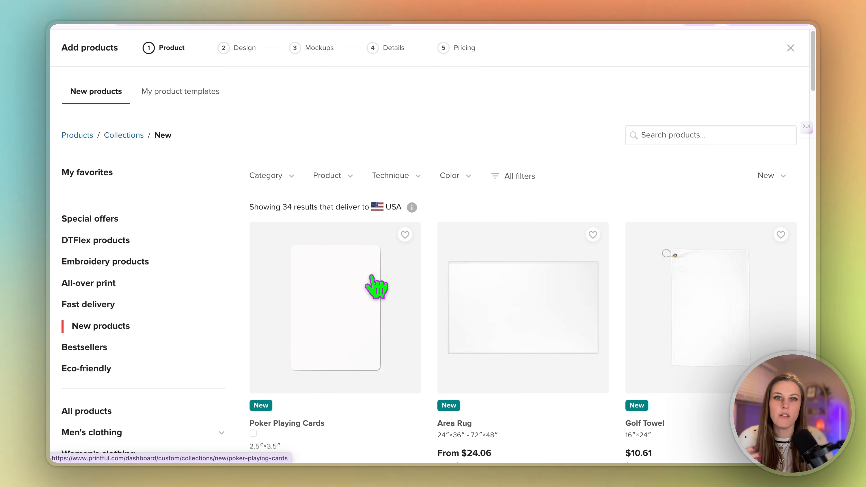
scroll(354, 385, "down", 1)
scroll(354, 387, "down", 5)
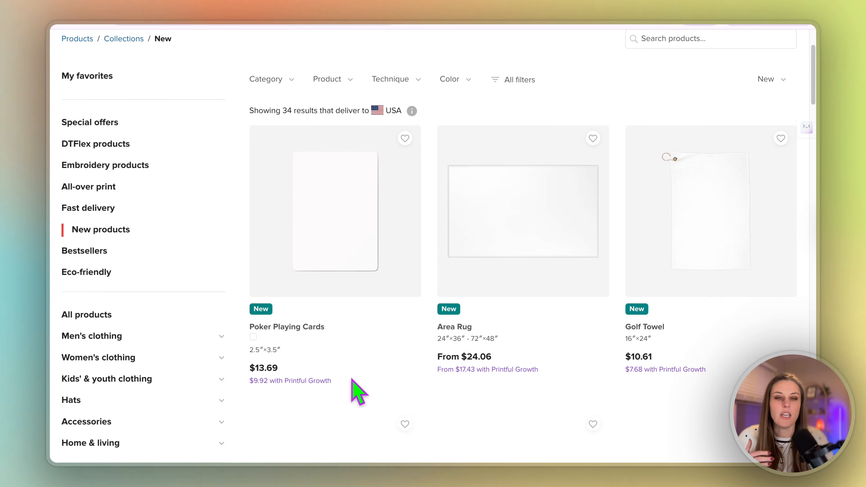
scroll(419, 353, "down", 1)
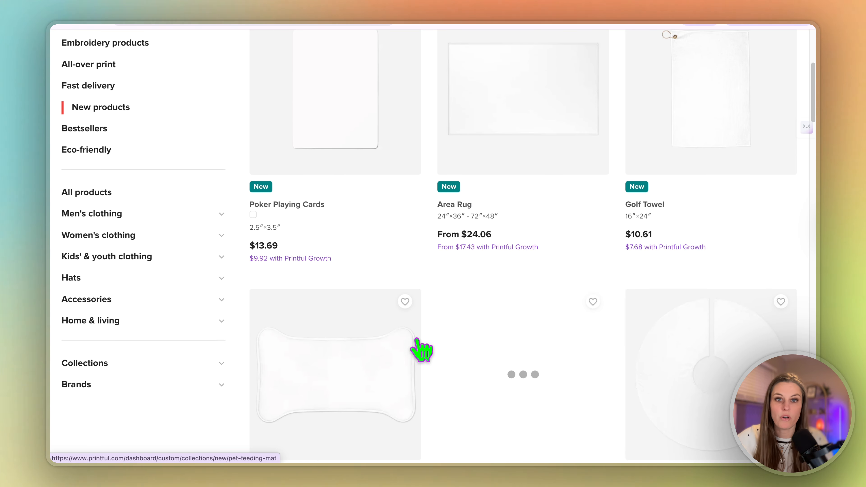
scroll(420, 339, "down", 6)
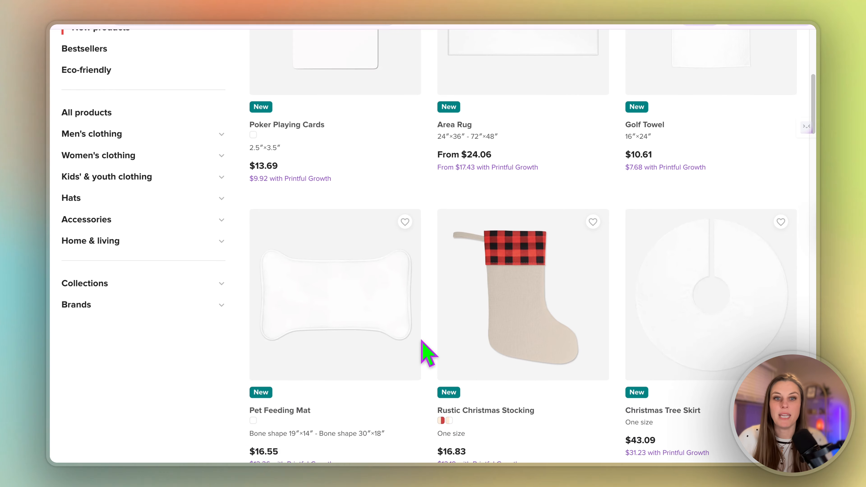
scroll(419, 352, "down", 12)
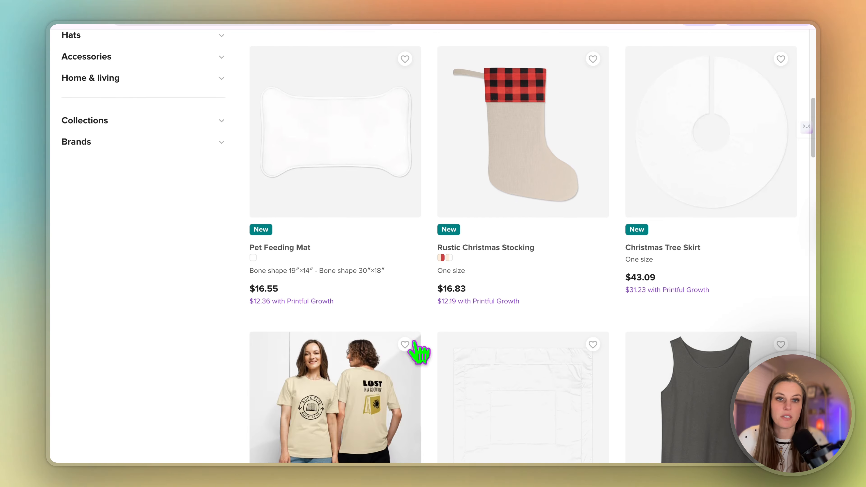
scroll(512, 354, "down", 2)
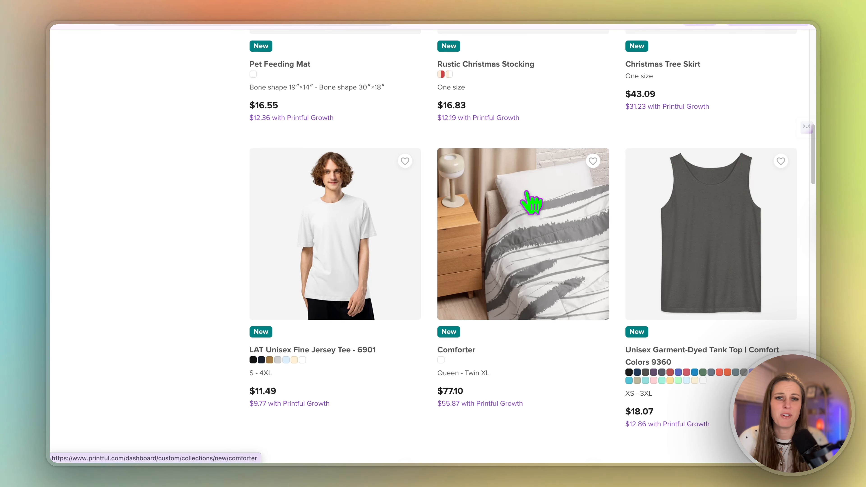
scroll(523, 225, "up", 14)
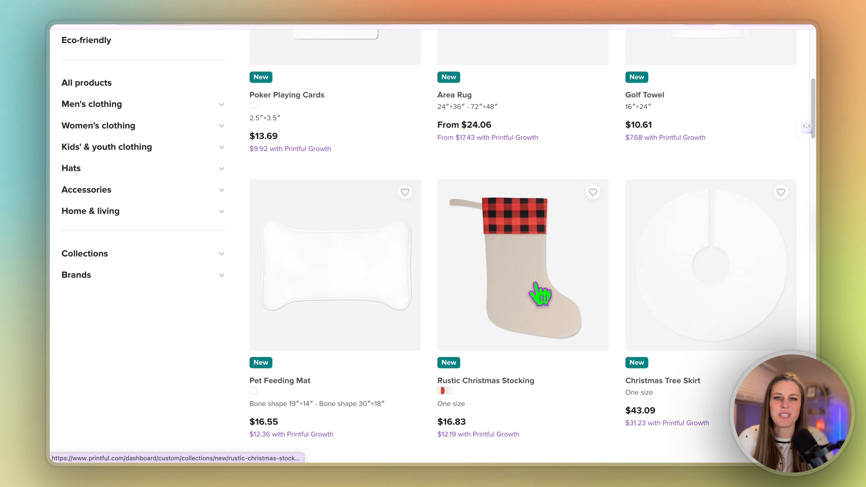
scroll(541, 295, "up", 1)
scroll(348, 293, "up", 7)
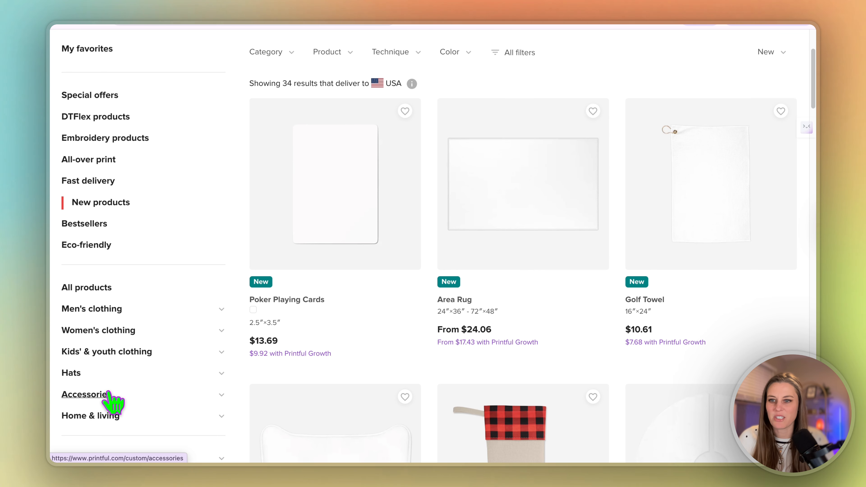
Browse Accessories' Patches and Duffle bags, then start designing the Vintage Cap | Otto Cap 18-1248
left_click(221, 396)
scroll(218, 396, "down", 8)
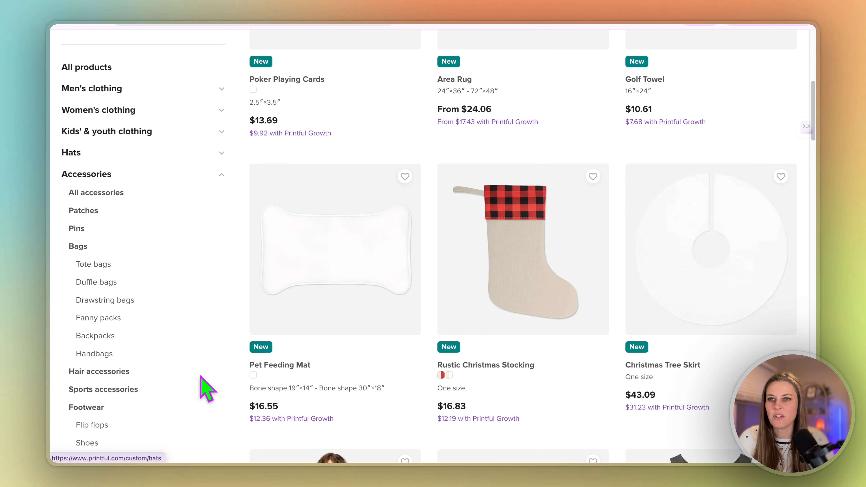
left_click(83, 210)
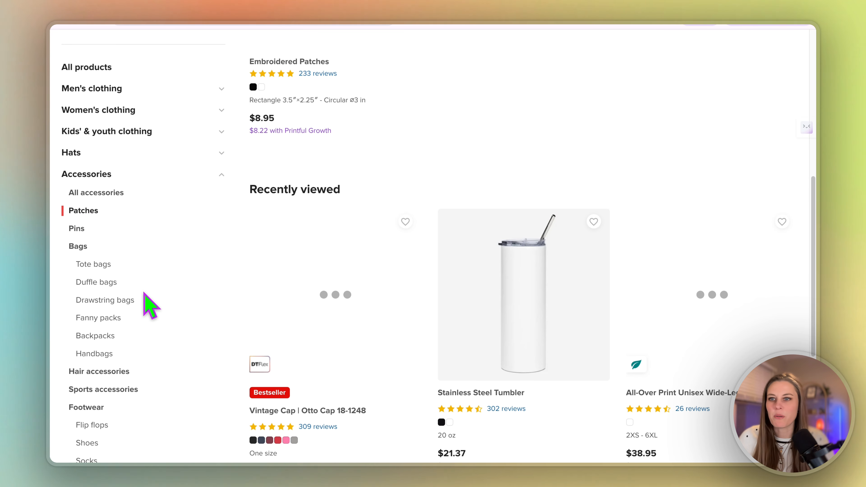
left_click(102, 282)
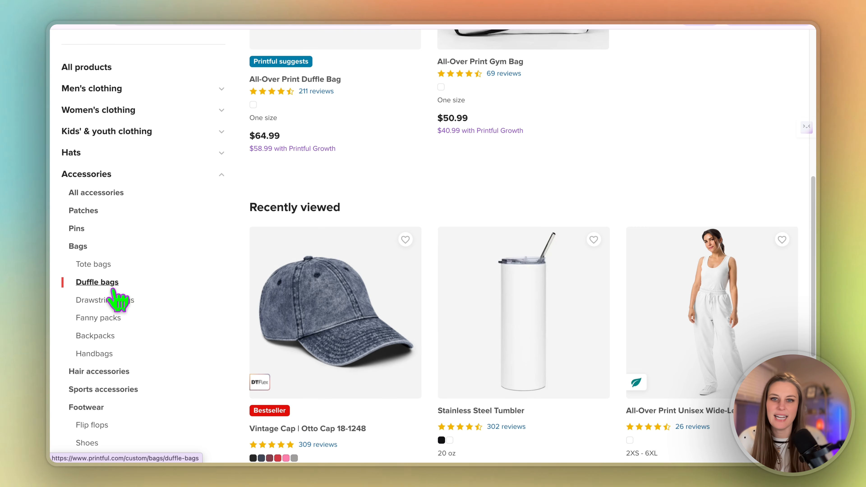
scroll(341, 351, "down", 1)
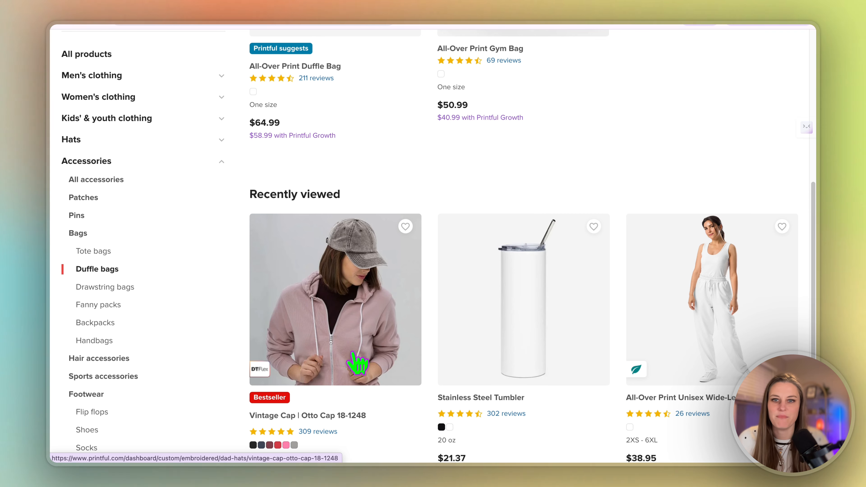
scroll(354, 361, "down", 5)
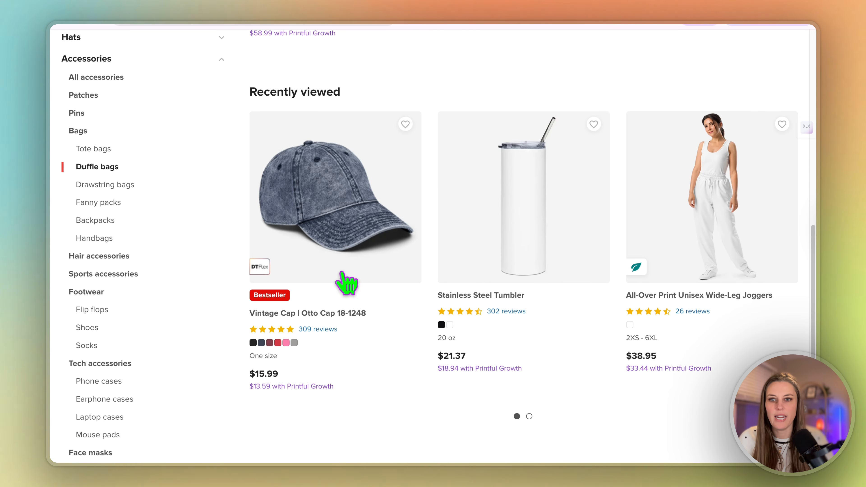
left_click(290, 277)
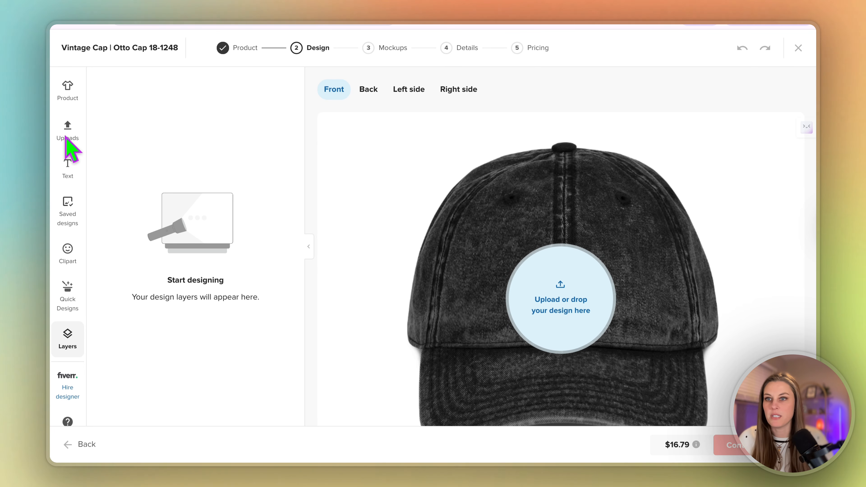
Apply the Kismet globe logo from the File library to the cap front and reposition it
left_click(72, 136)
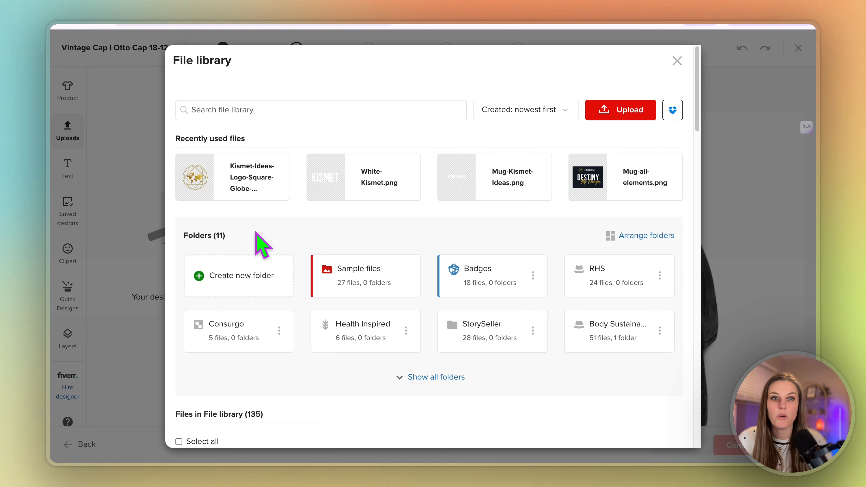
mouse_move(212, 183)
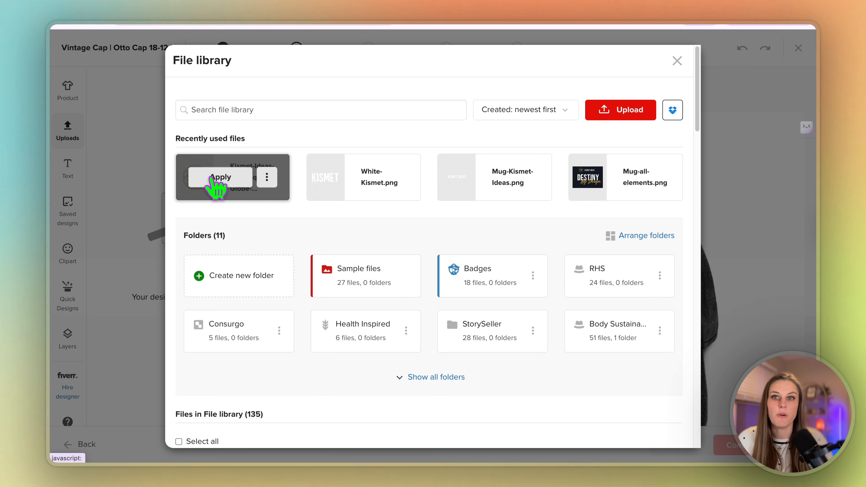
left_click(212, 181)
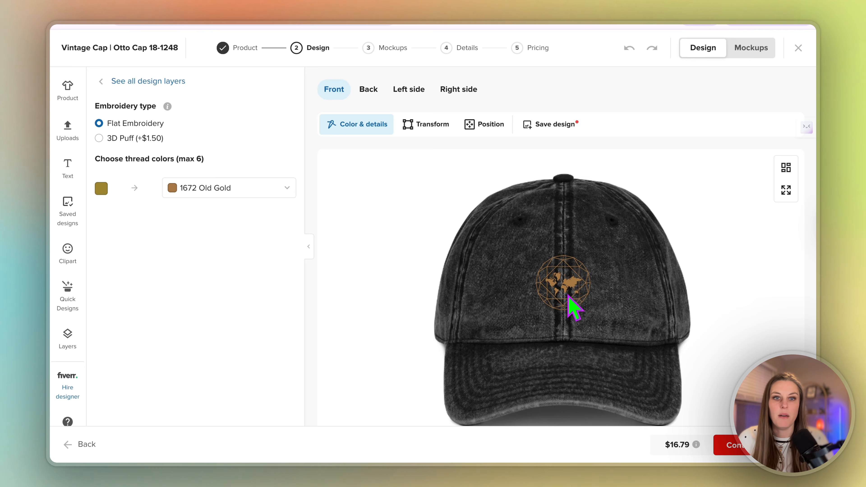
left_click(553, 263)
mouse_move(531, 253)
left_mouse_down()
mouse_move(514, 240)
mouse_move(531, 257)
left_mouse_up()
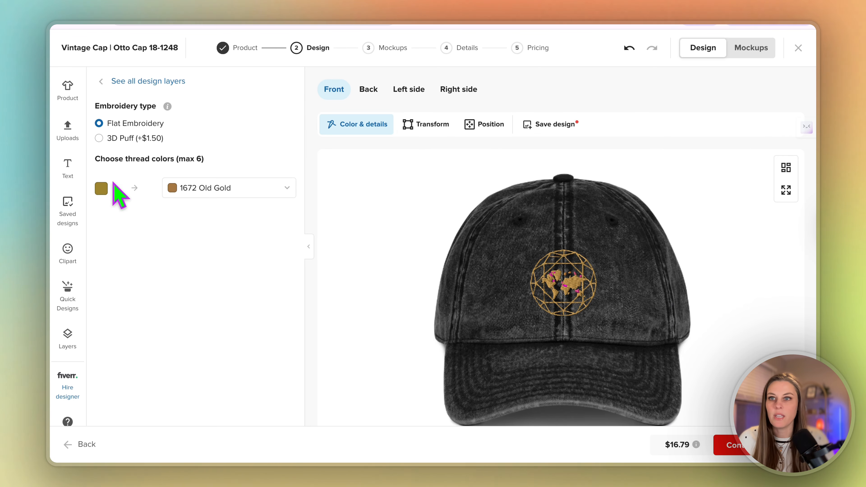
Settle on three cap colours including black and maroon, then move on to Mockups
left_click(69, 90)
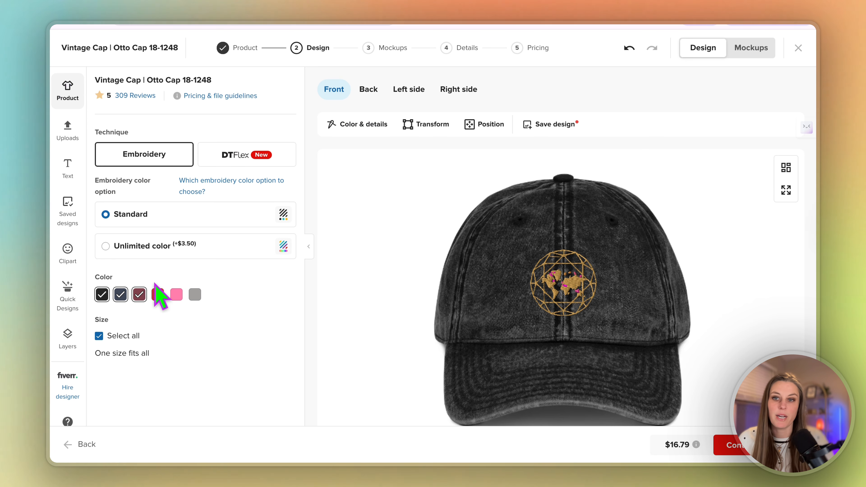
left_click(157, 294)
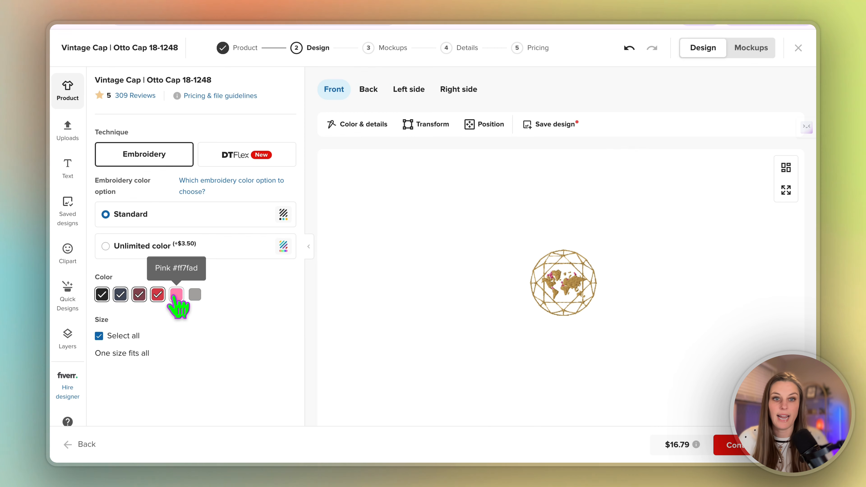
left_click(176, 295)
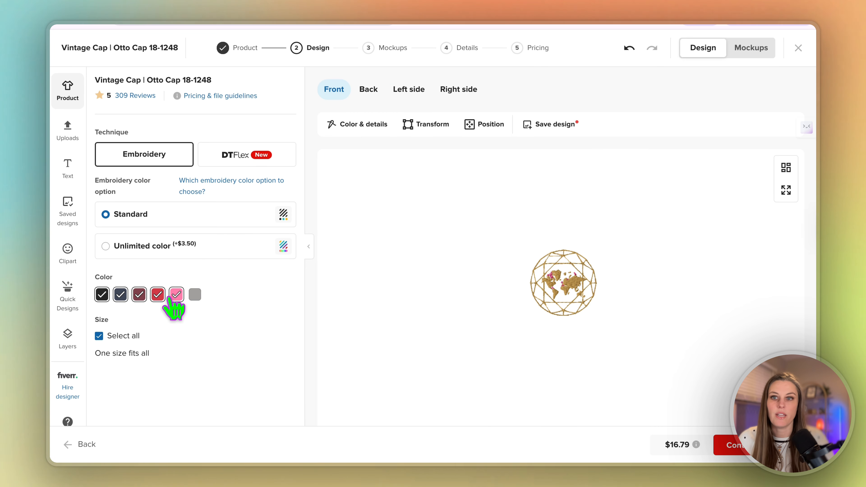
left_click(157, 295)
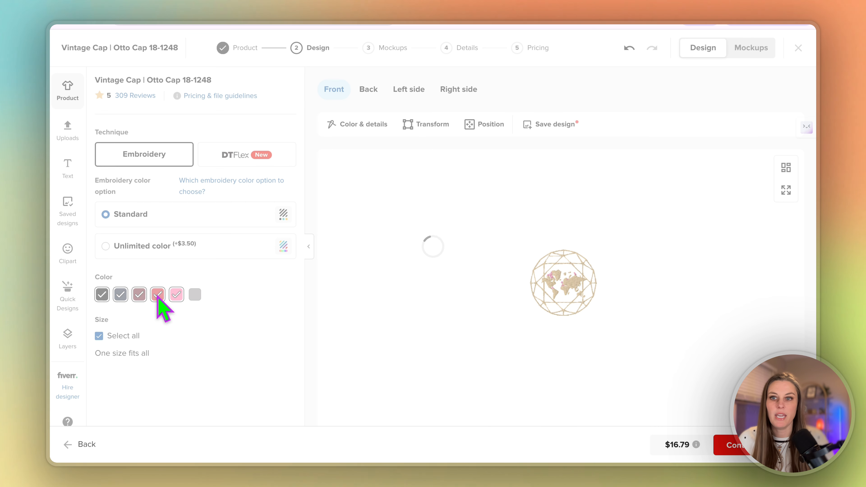
left_click(176, 295)
left_click(139, 295)
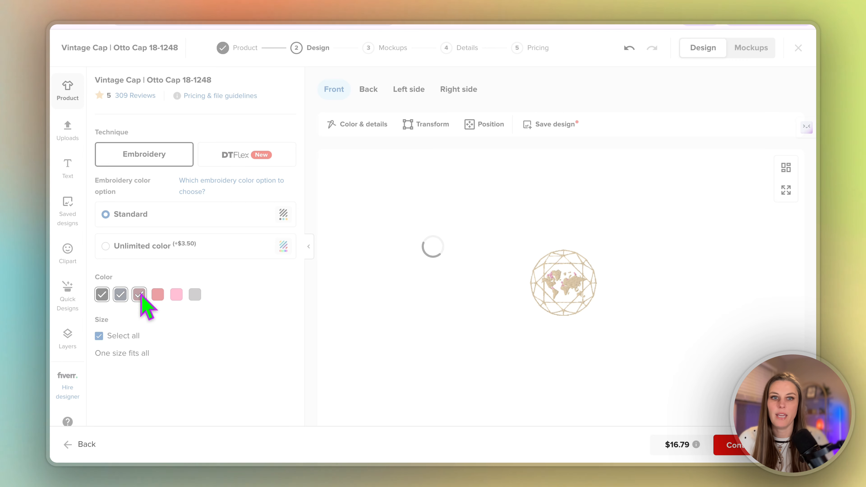
left_click(139, 295)
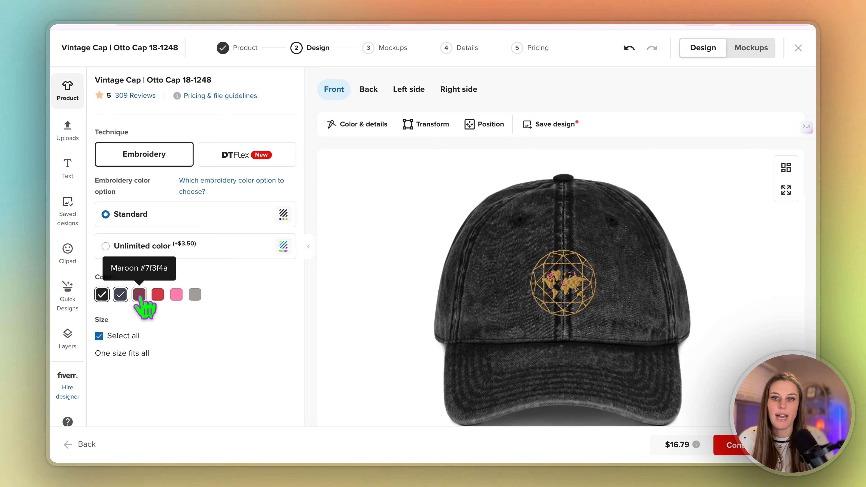
left_click(139, 295)
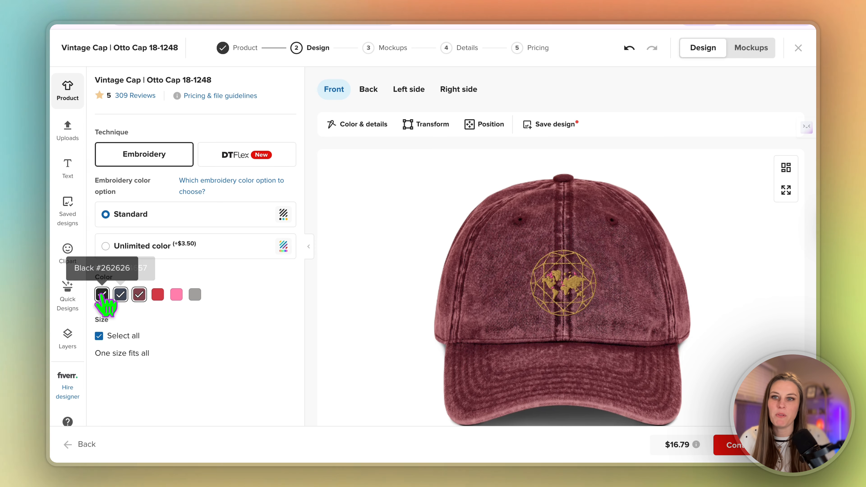
left_click(736, 446)
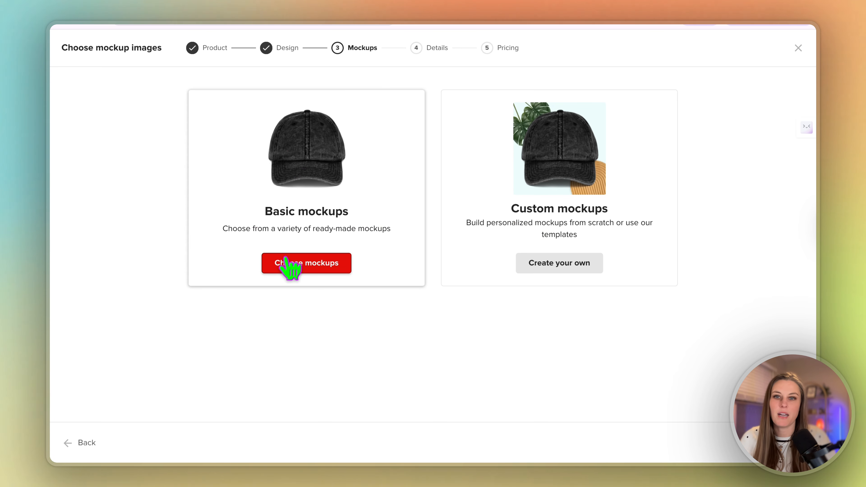
Make the desk-scene photo the main mockup and review the Vintage Cotton Twill Cap title and description
left_click(312, 265)
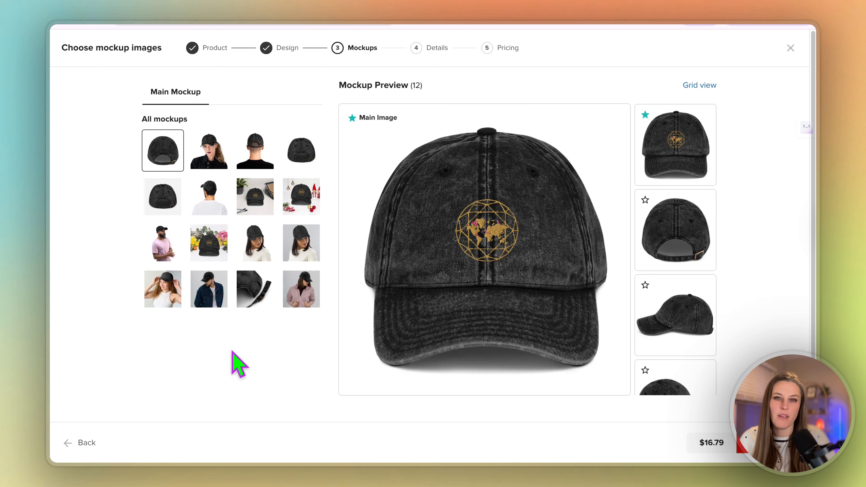
left_click(261, 209)
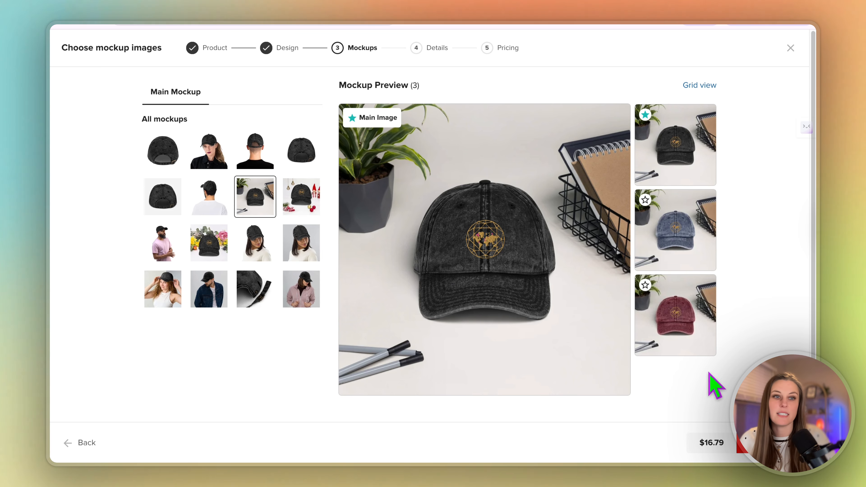
left_click(760, 442)
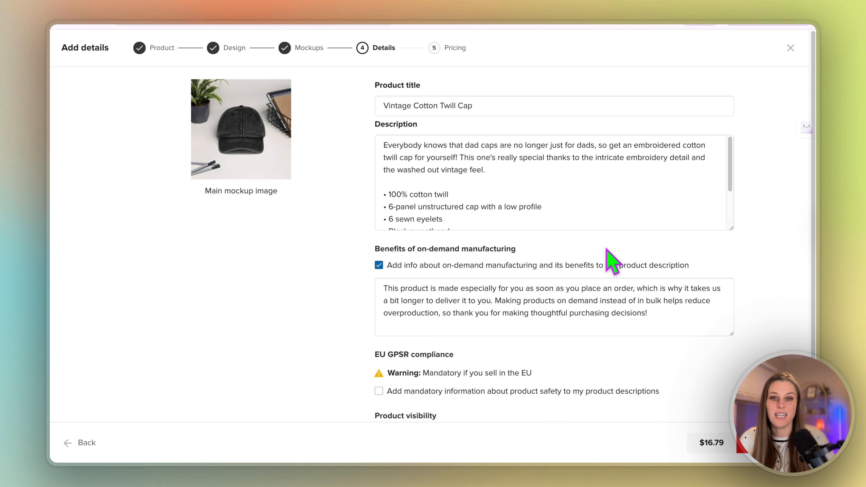
scroll(583, 293, "down", 1)
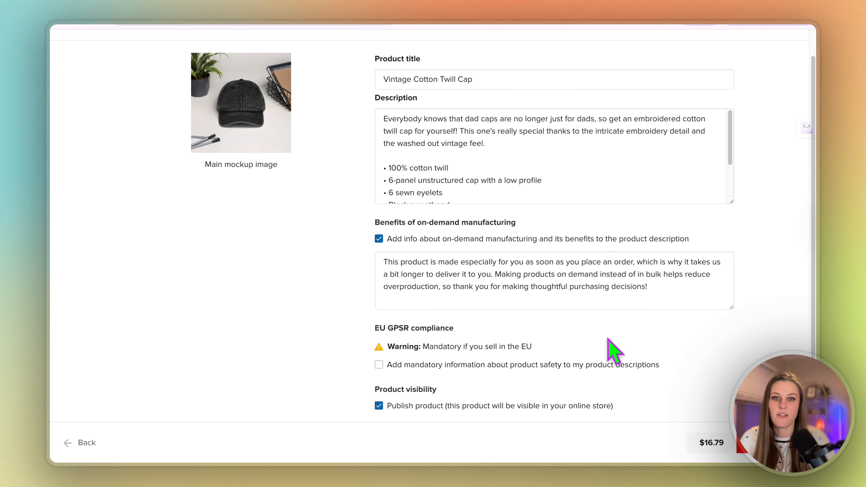
scroll(621, 351, "up", 1)
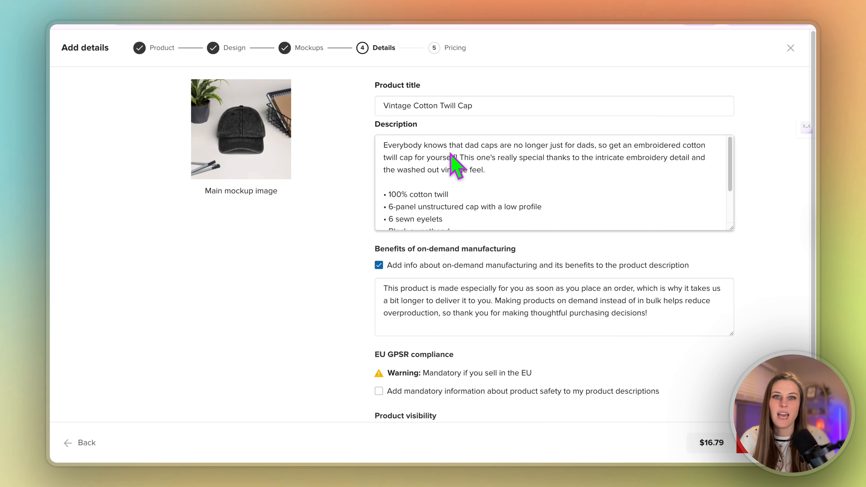
left_click(417, 107)
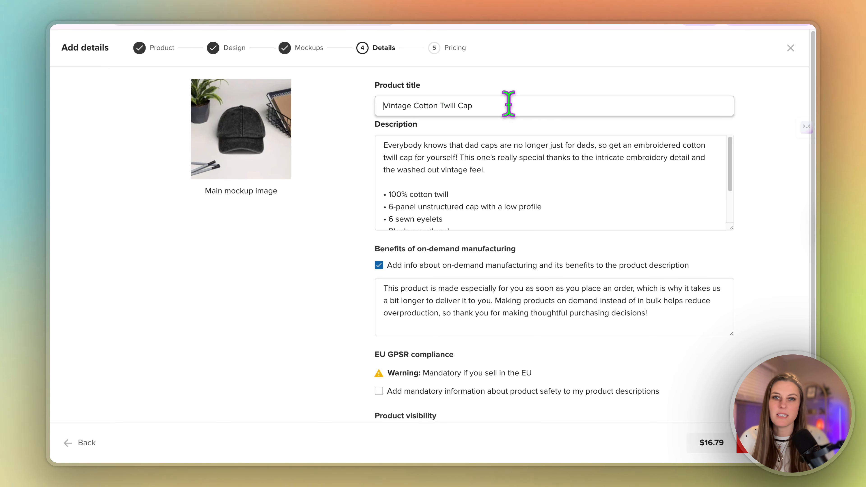
Review pricing: $22 retail, $16.79 Printful price and $5.21 estimated earnings
left_click(745, 442)
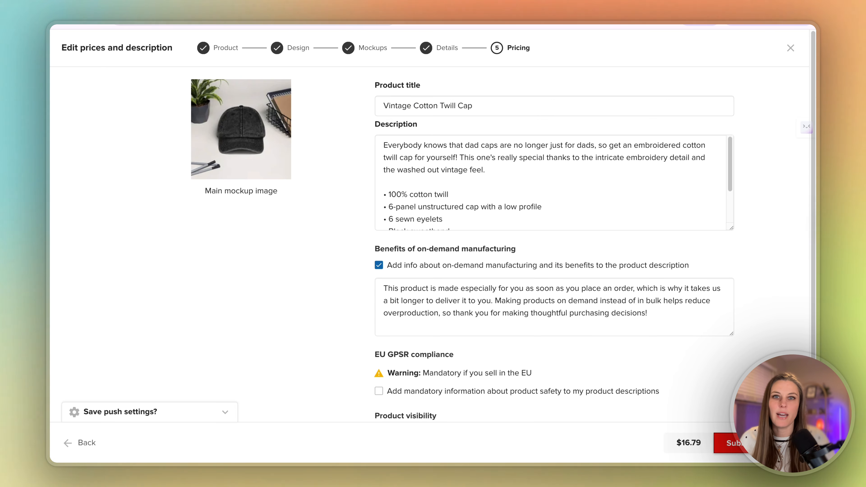
scroll(729, 345, "down", 5)
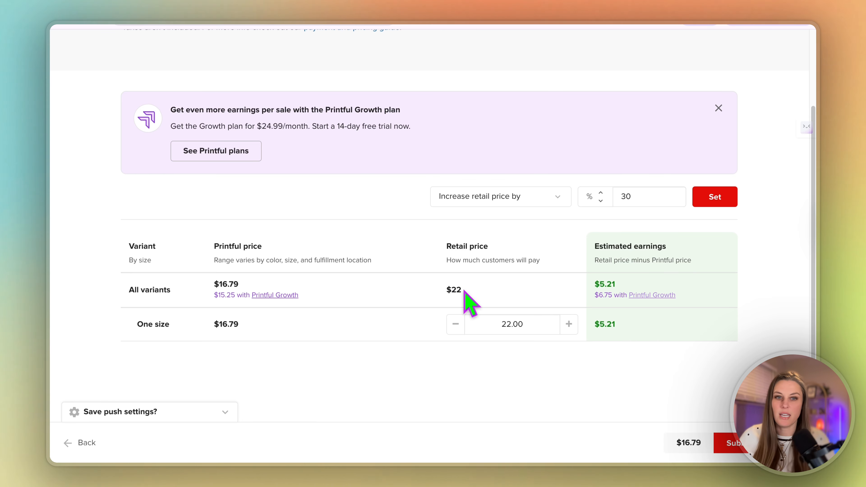
left_click_drag(463, 289, 438, 293)
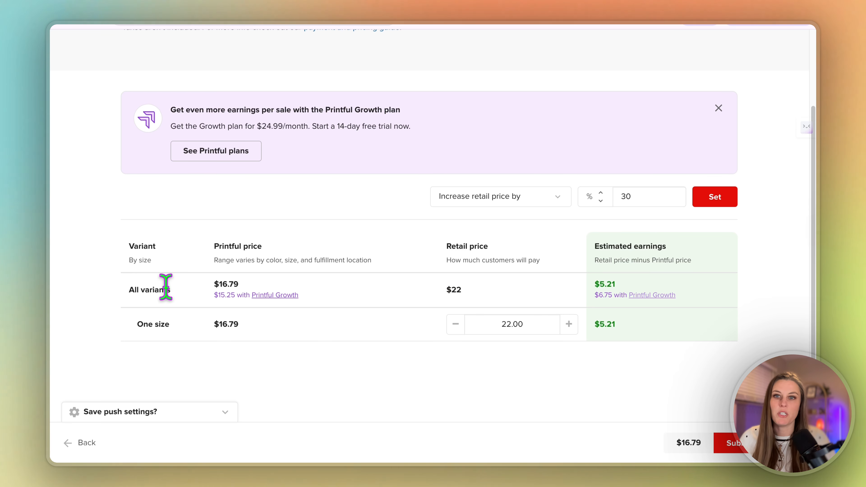
left_click_drag(210, 283, 246, 287)
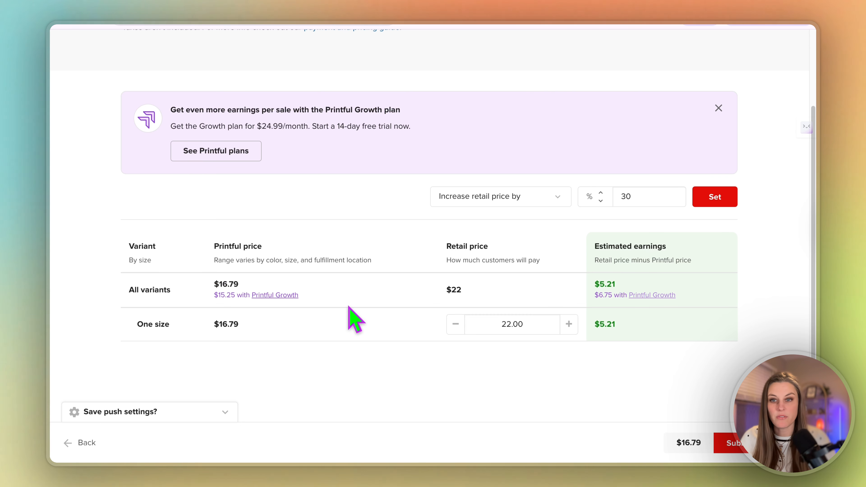
left_click_drag(442, 289, 490, 290)
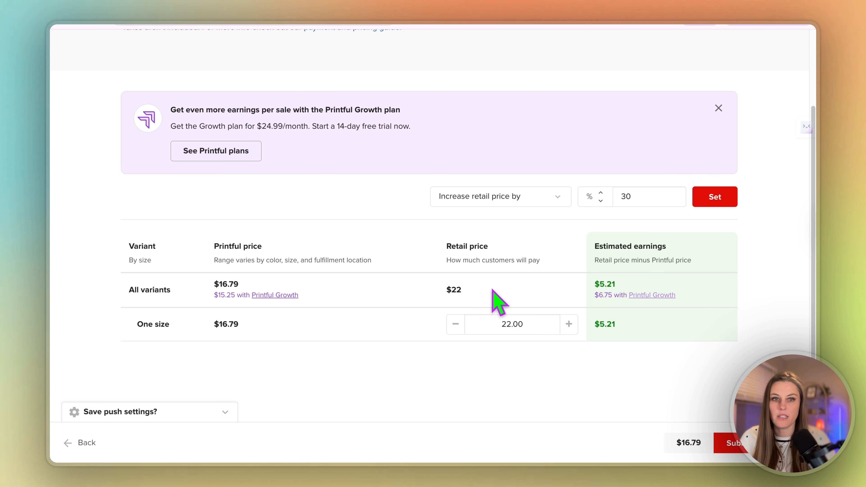
left_click_drag(595, 284, 628, 290)
left_click(626, 290)
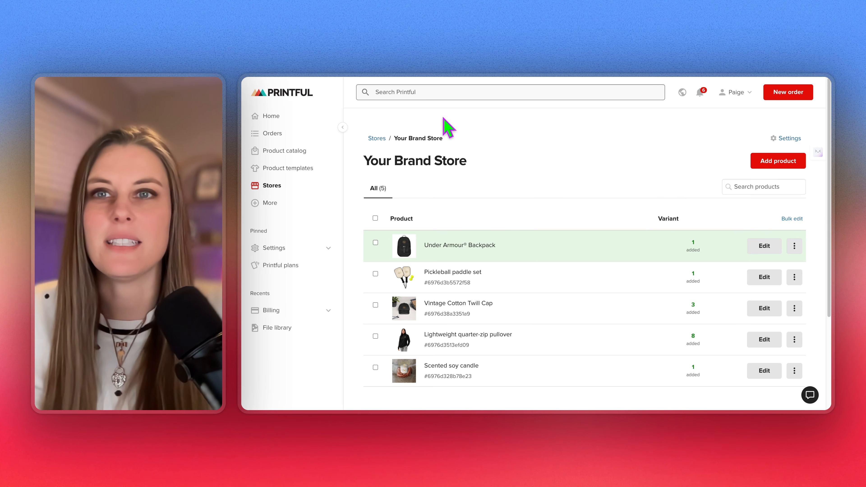
Review Part 3's steps and Resources links in the Notion guide, then view the live KISMET Swag storefront
key("ctrl+Tab")
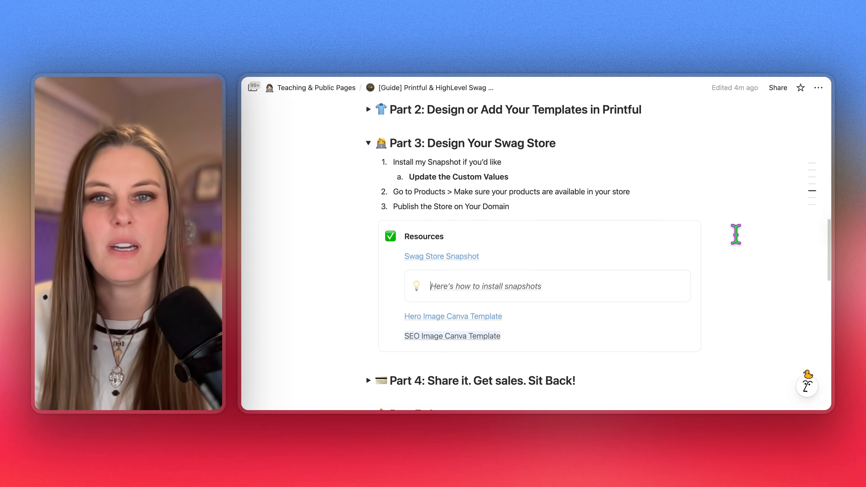
mouse_move(430, 261)
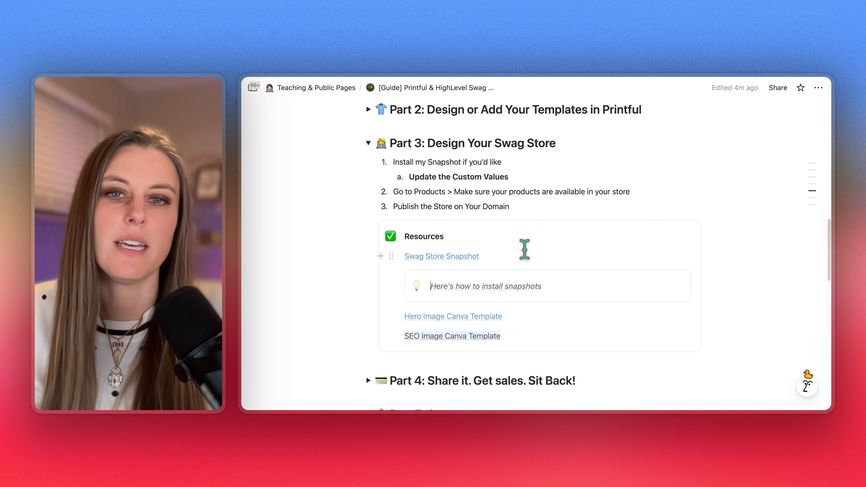
mouse_move(465, 288)
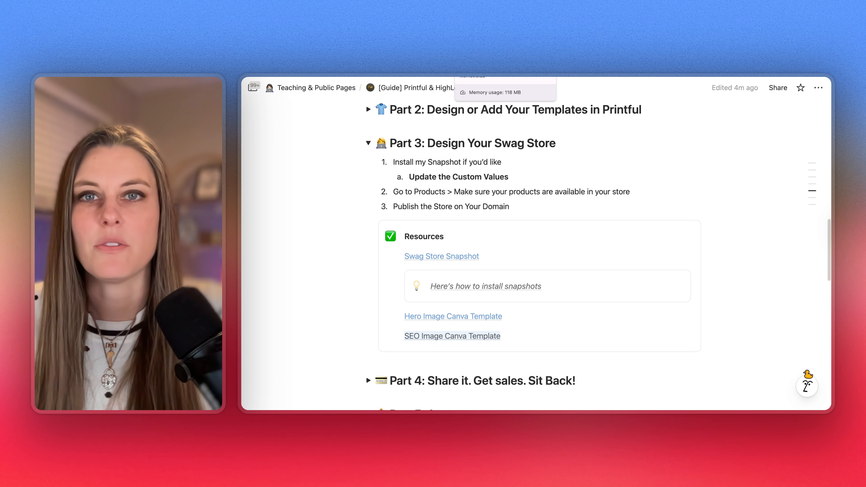
left_click(505, 74)
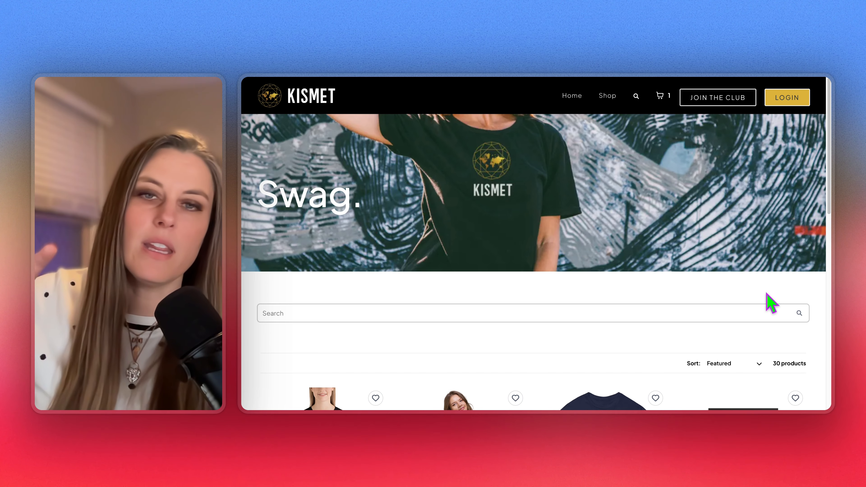
Add the Kismet -Tank in size M to the cart and proceed from the cart to checkout
scroll(734, 344, "down", 1)
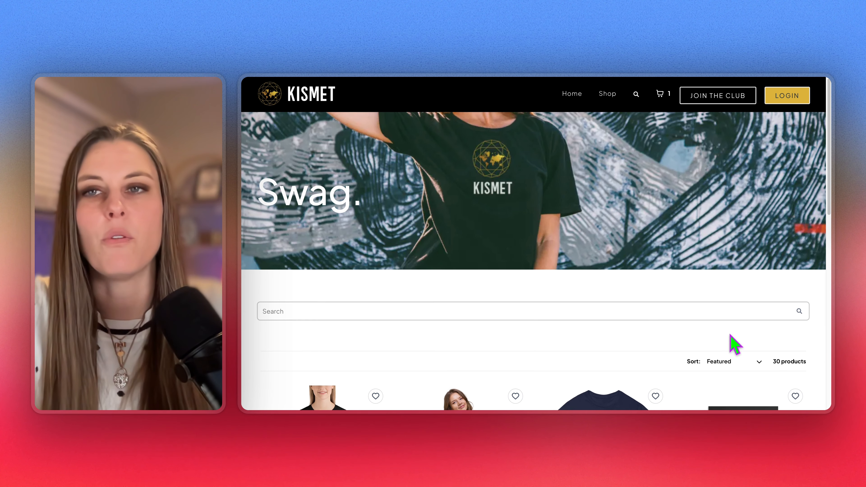
scroll(730, 338, "down", 8)
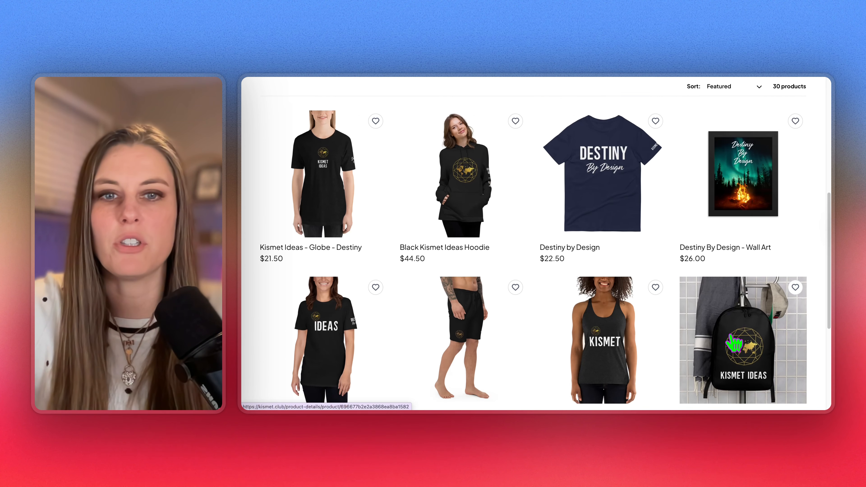
scroll(733, 343, "down", 3)
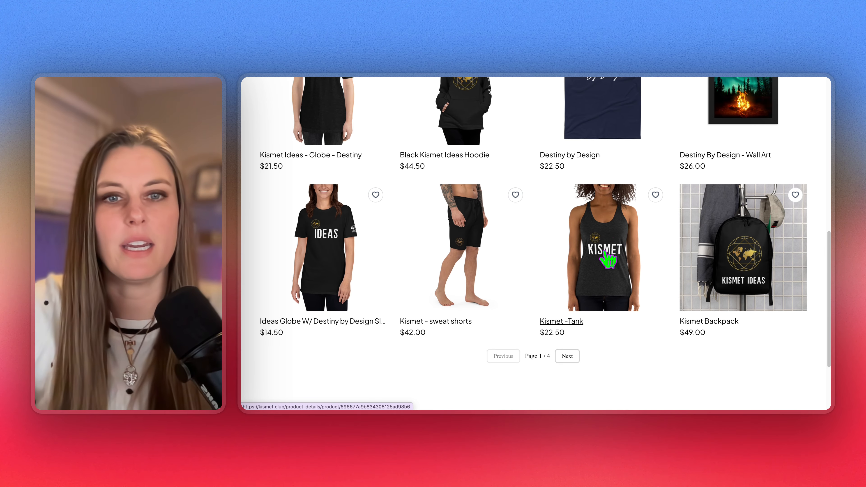
left_click(649, 270)
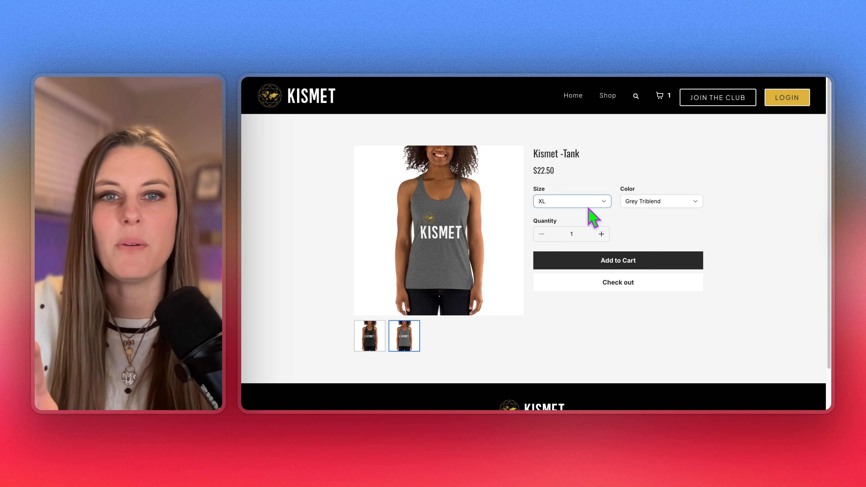
left_click(588, 202)
left_click(570, 184)
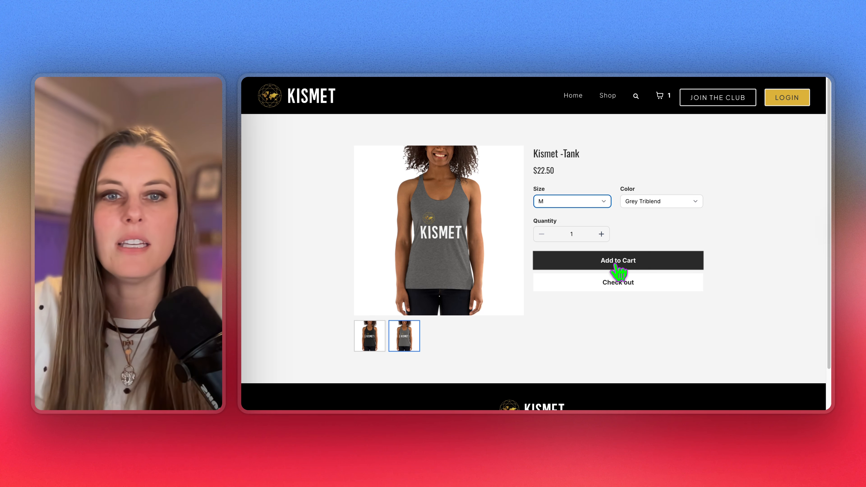
left_click(617, 266)
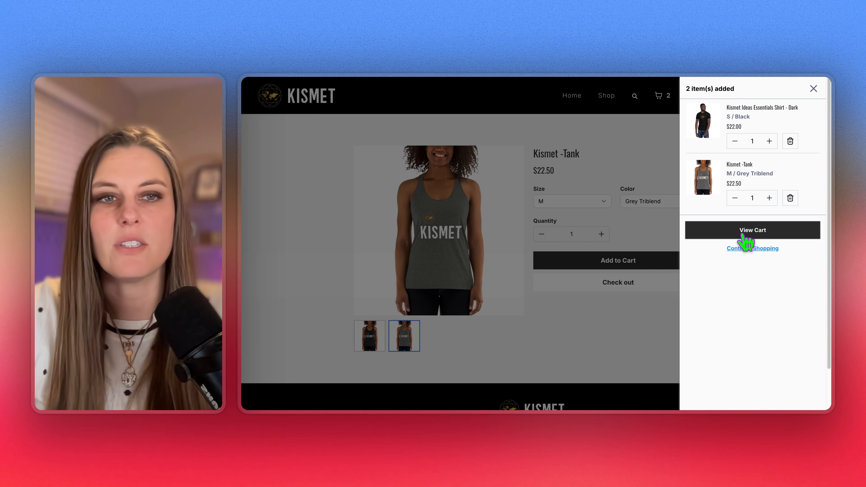
left_click(746, 233)
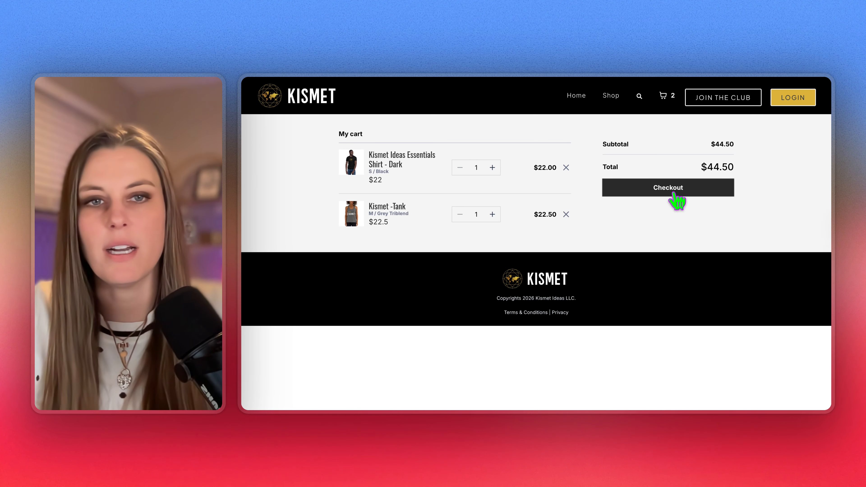
left_click(673, 197)
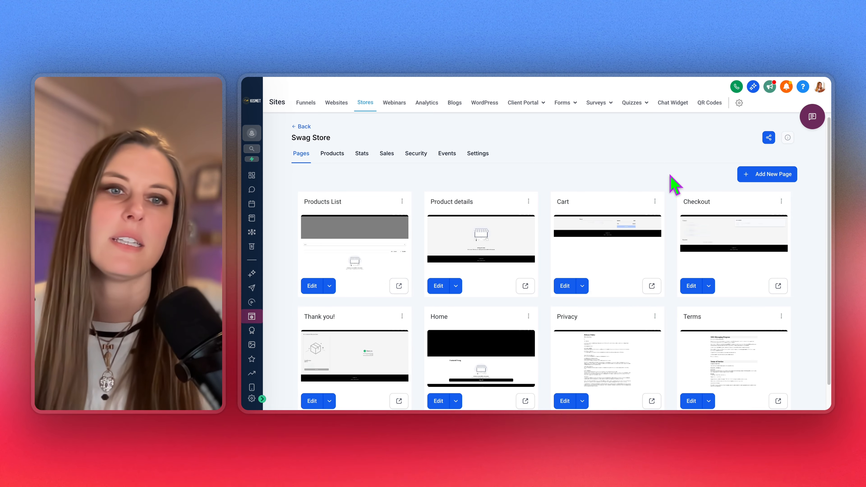
Open the Swag custom values folder and review its Store Description, Hero Banner and SEO Image keys
scroll(673, 186, "down", 1)
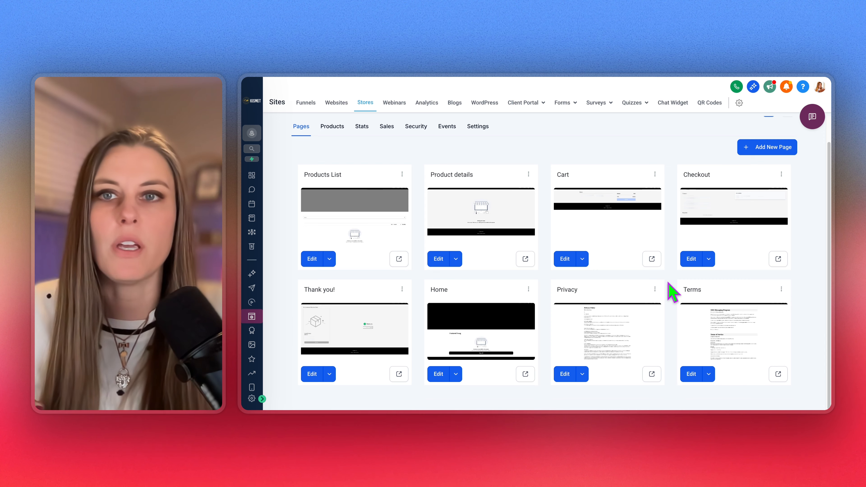
scroll(668, 292, "up", 1)
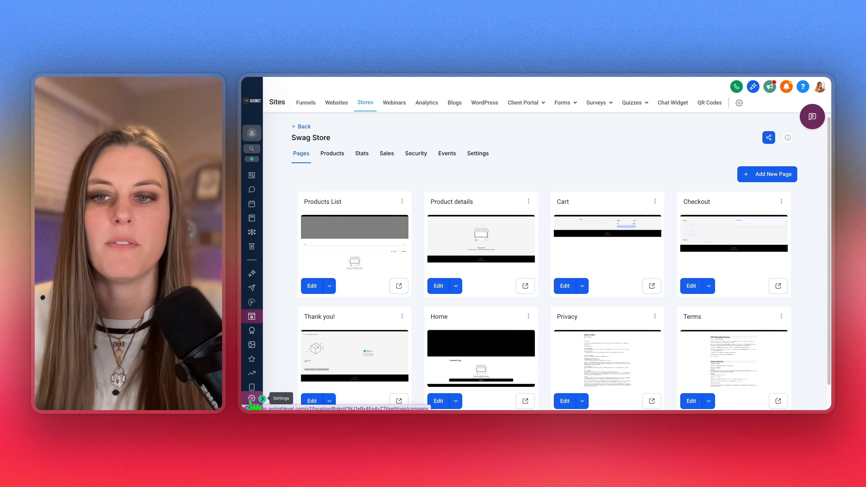
left_click(251, 397)
scroll(286, 324, "down", 3)
left_click(305, 295)
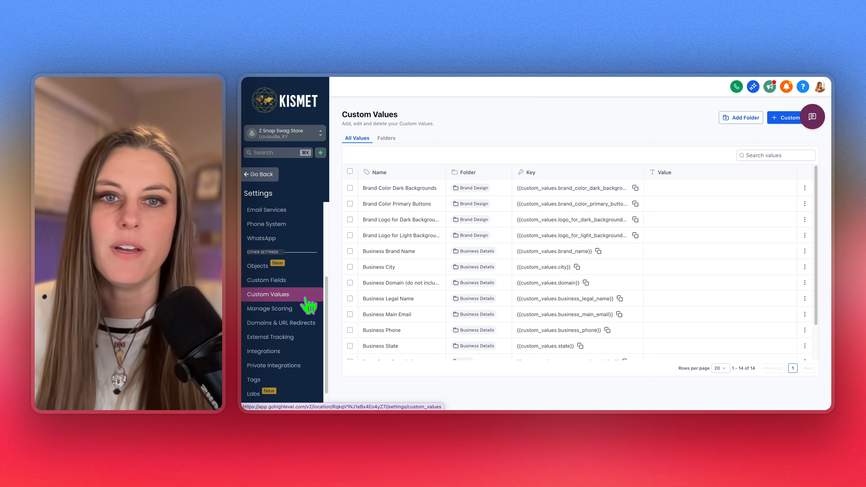
left_click(388, 138)
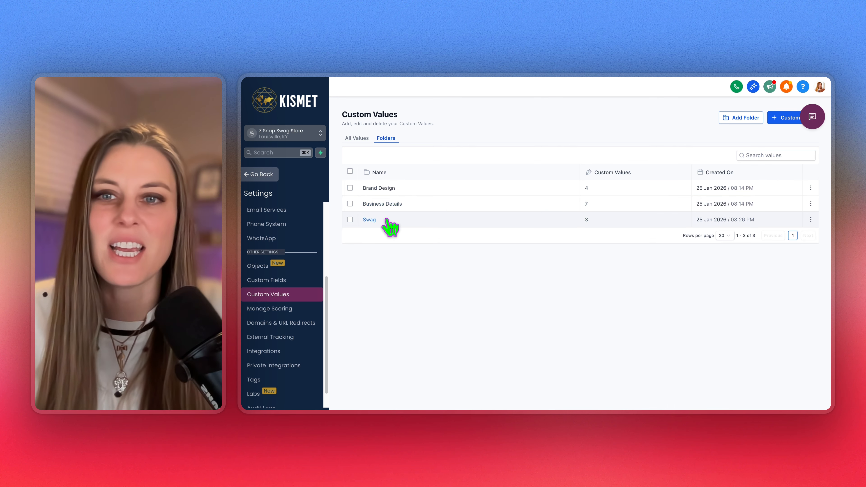
left_click(410, 220)
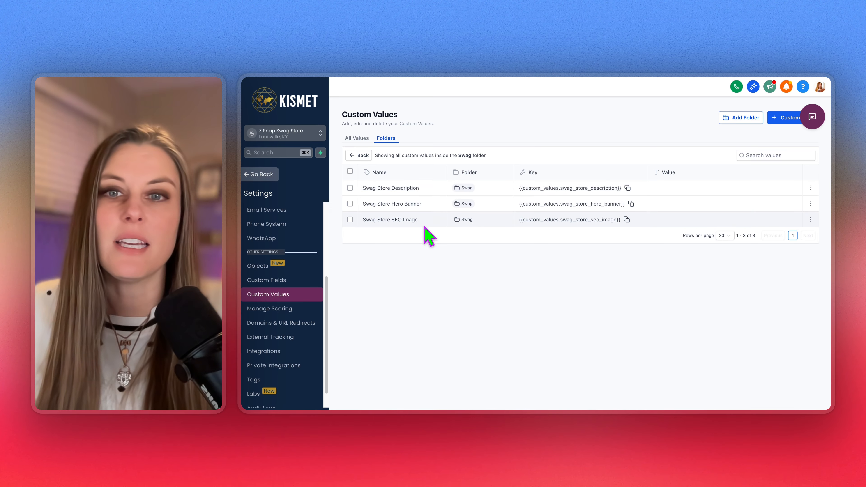
left_click_drag(419, 220, 358, 208)
left_click(414, 219)
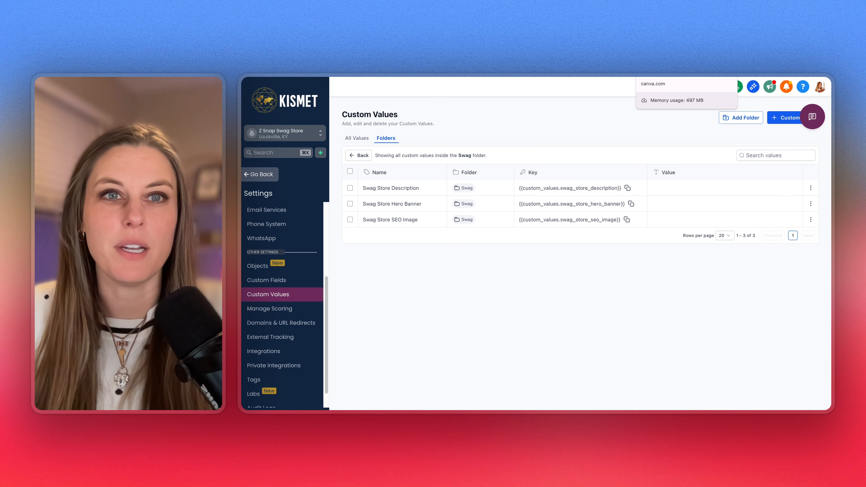
left_click(668, 74)
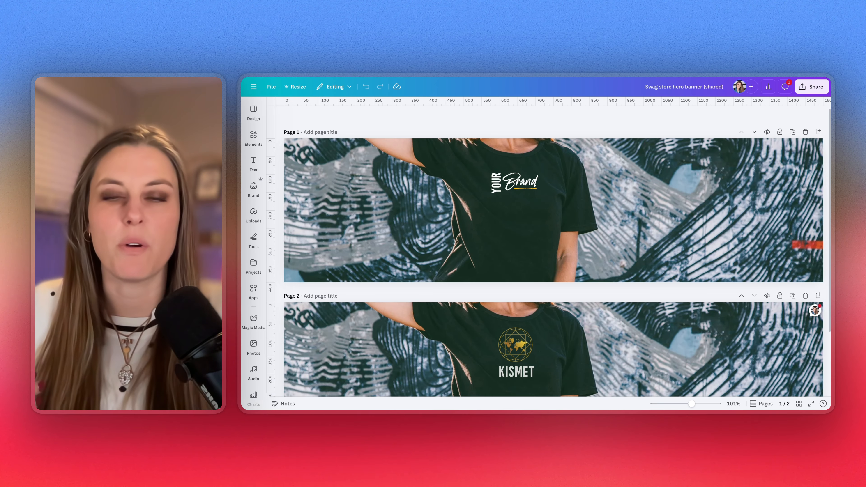
left_click(525, 191)
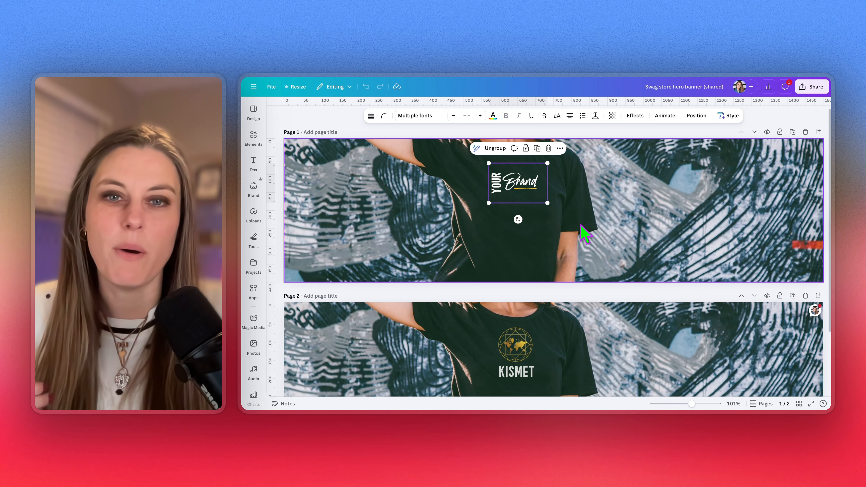
left_click(601, 166)
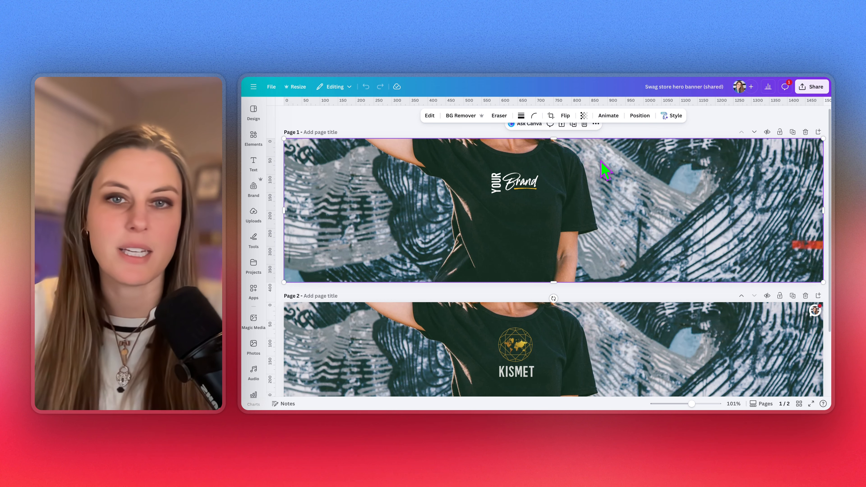
left_click(522, 204)
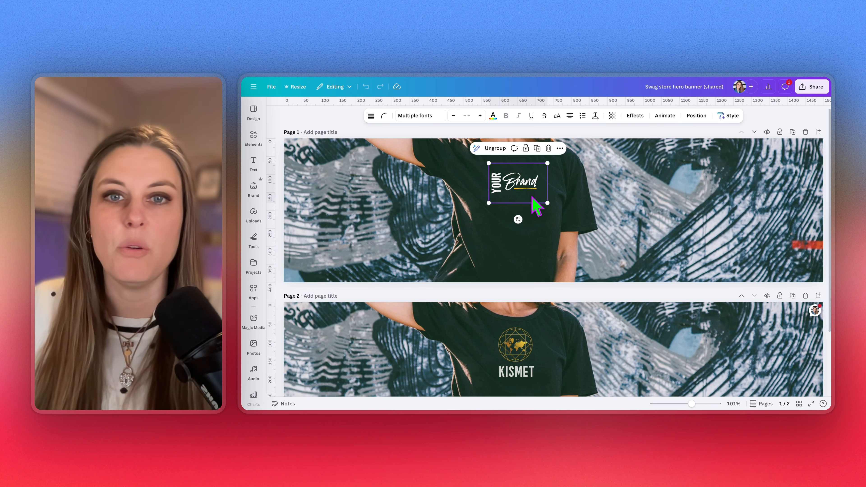
left_click(588, 195)
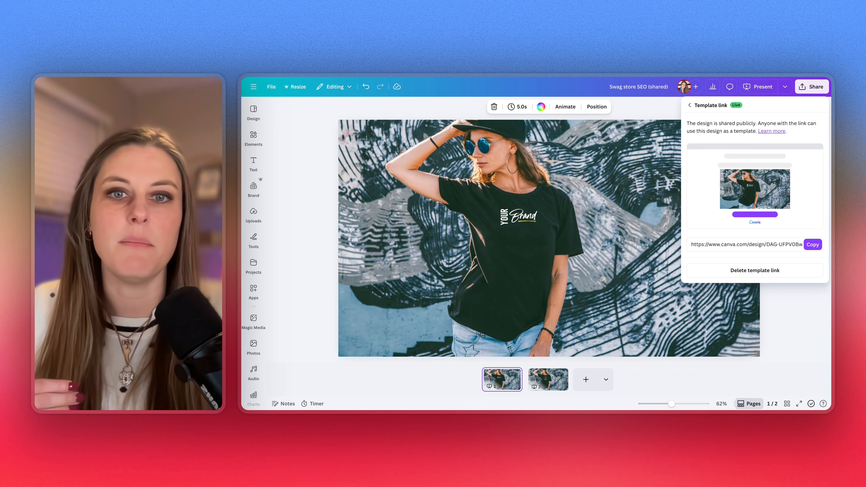
left_click(791, 306)
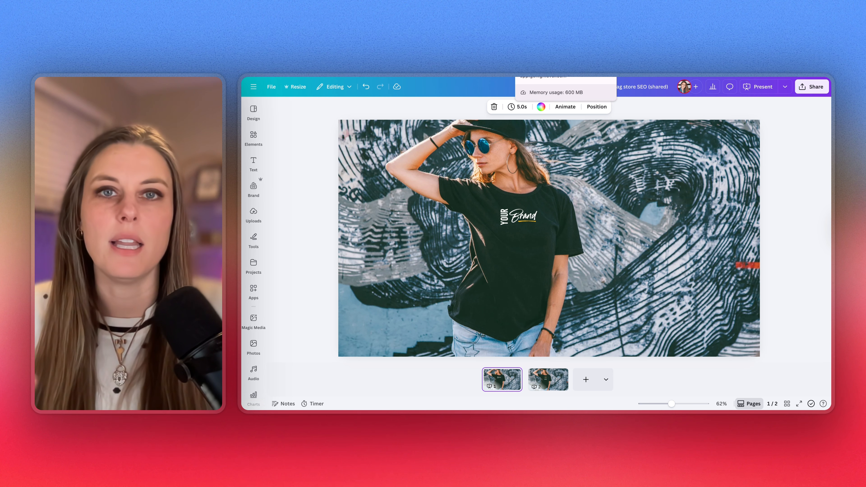
key("ctrl+Tab")
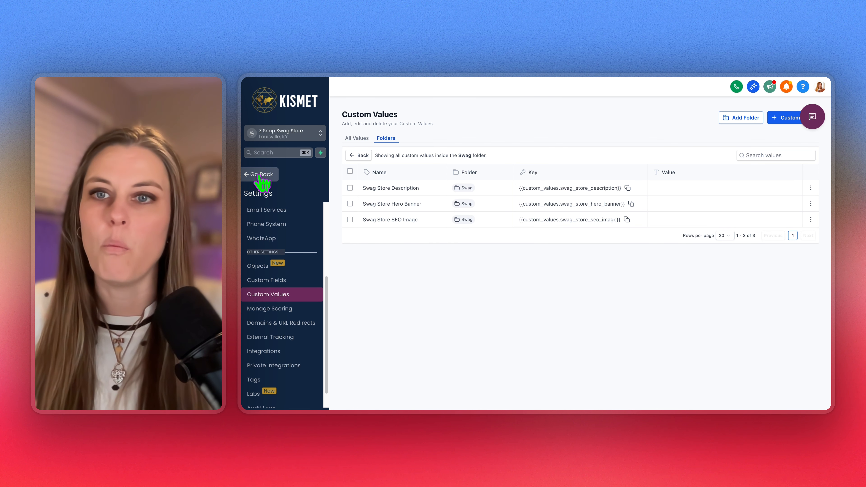
Duplicate the browser tab and go to the account's Media Storage library
right_click(537, 78)
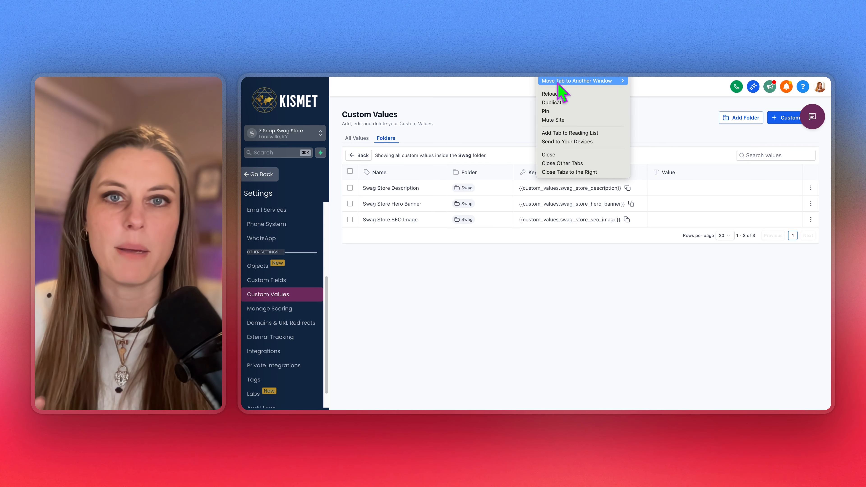
left_click(570, 103)
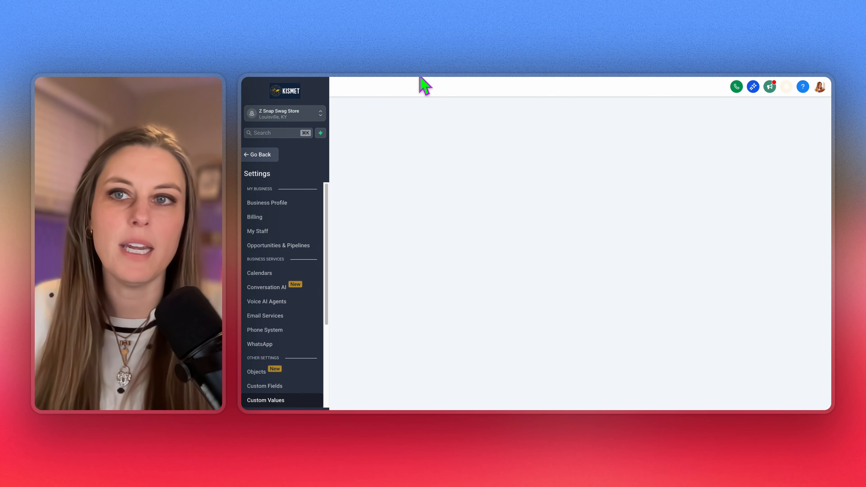
left_click(267, 180)
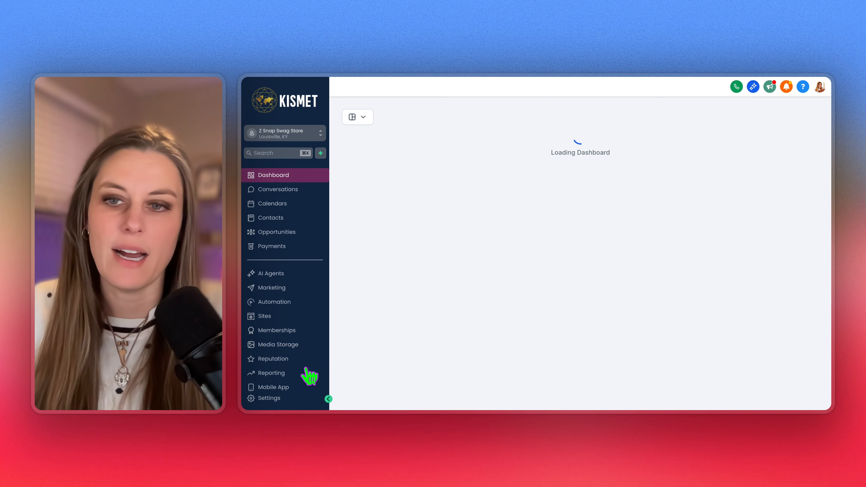
left_click(293, 346)
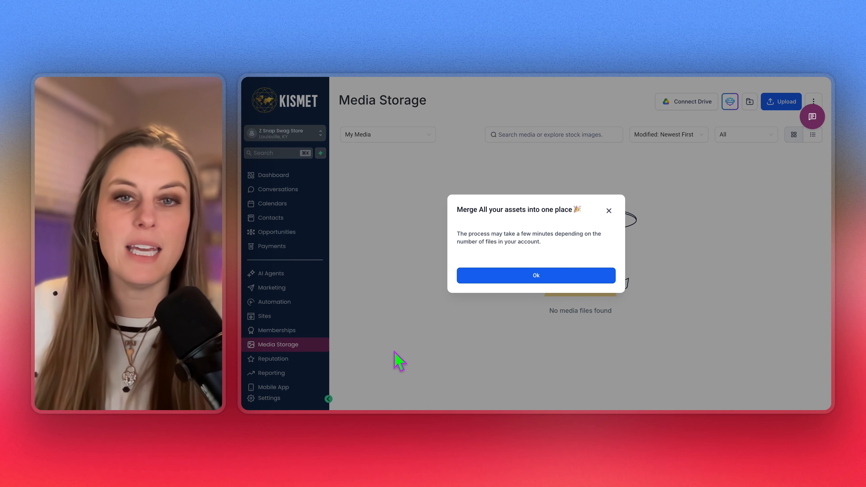
Upload the Swag store SEO image and hero banner image to Media Storage
left_click(609, 222)
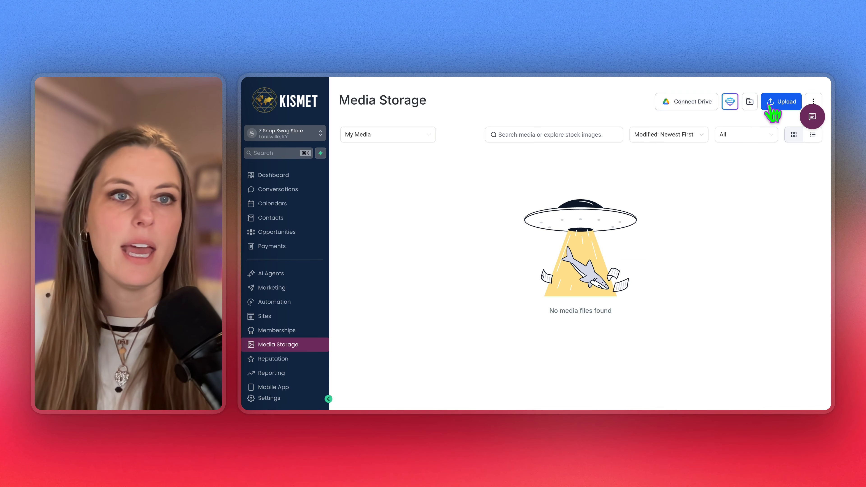
left_click(774, 106)
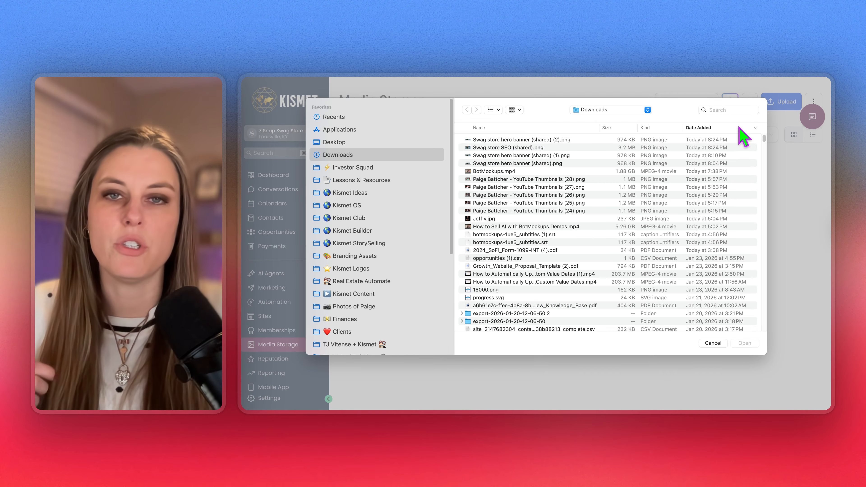
left_click(484, 149)
left_click(486, 139, "shift")
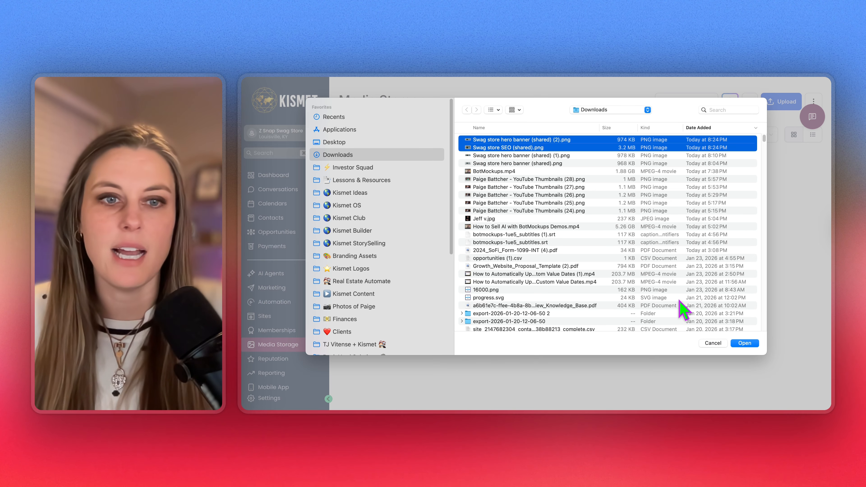
left_click(744, 343)
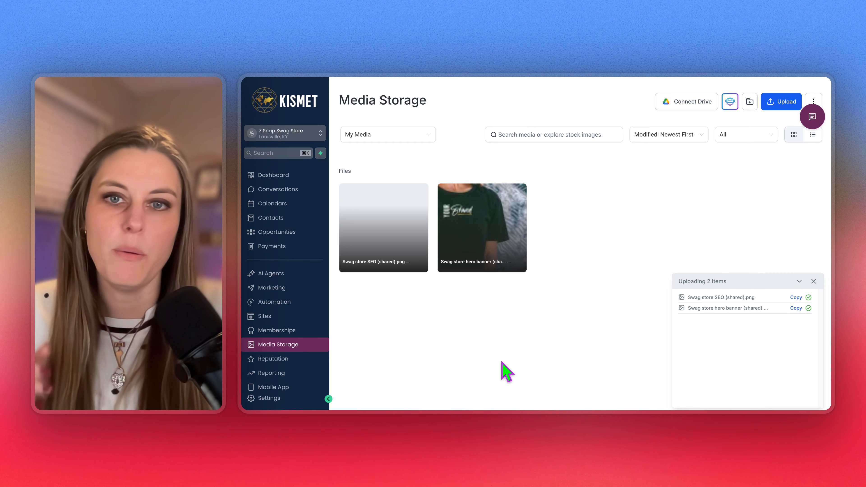
Copy the hero banner image's link
mouse_move(509, 230)
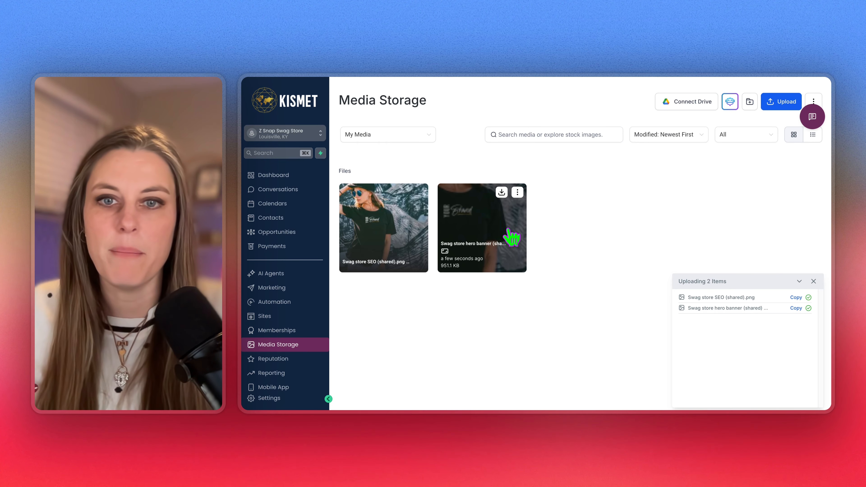
left_click(517, 192)
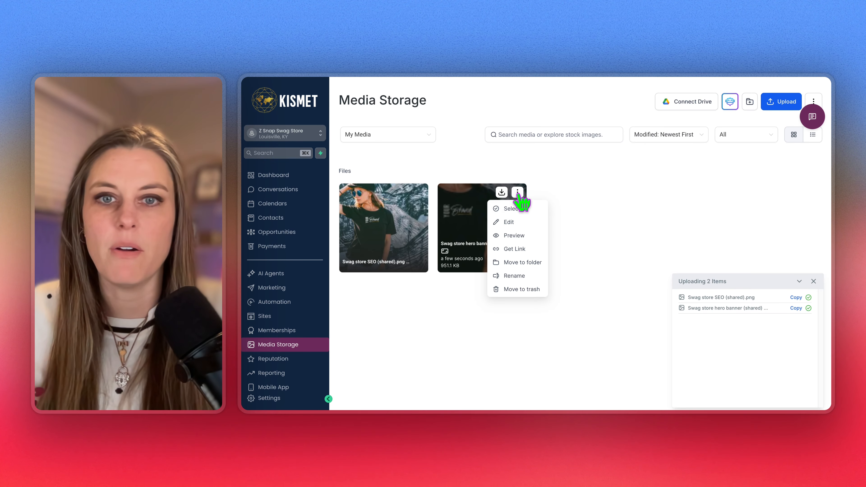
left_click(521, 252)
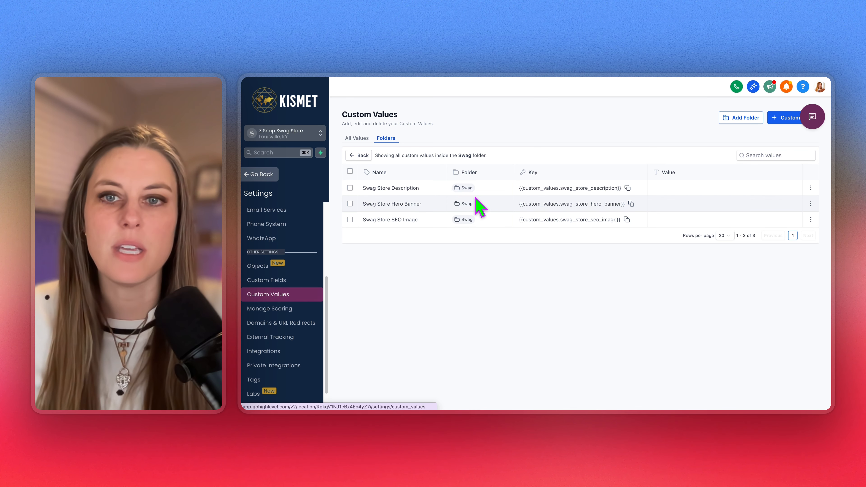
Paste the hero banner link into the Swag Store Hero Banner custom value and save it
left_click(810, 203)
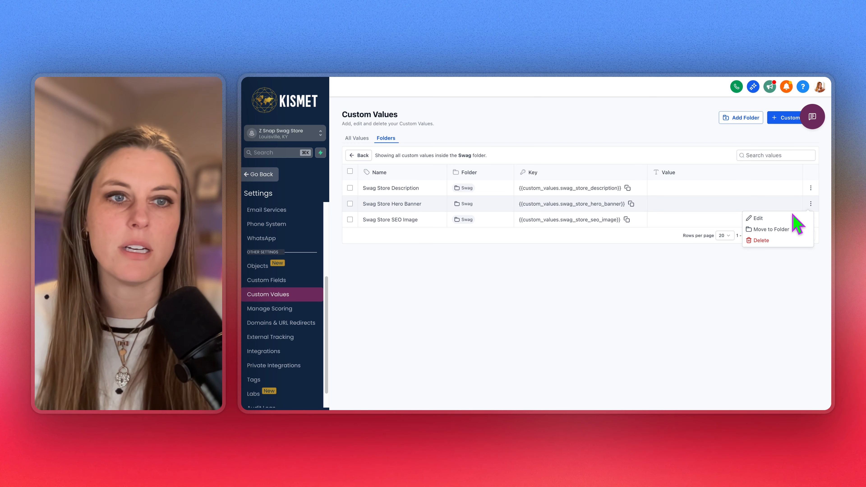
left_click(784, 218)
left_click(489, 244)
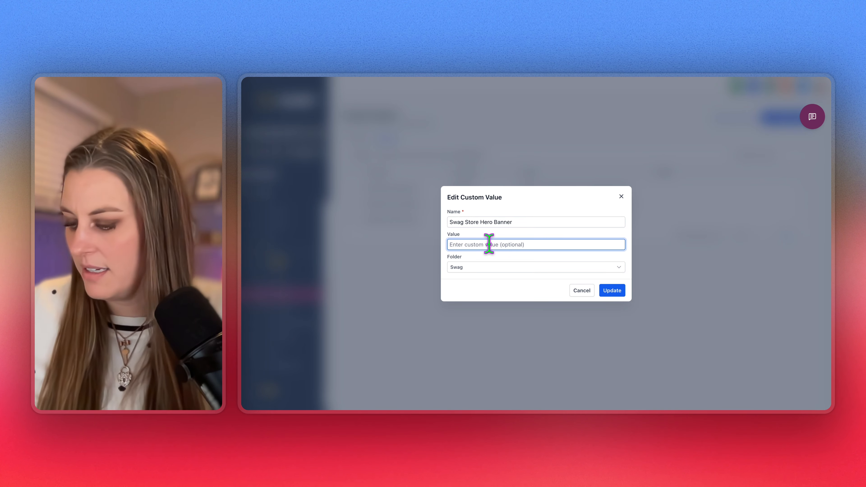
key("super+v")
left_click(619, 291)
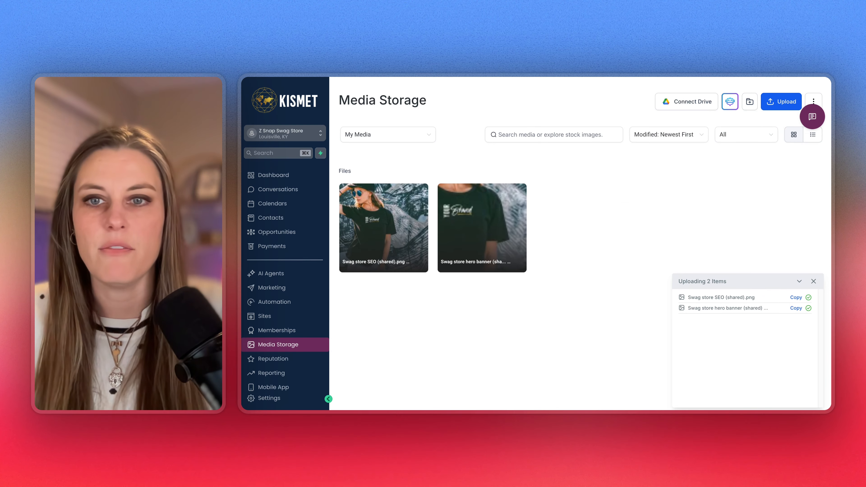
Copy the SEO image's link and save it as the Swag Store SEO Image value
left_click(419, 193)
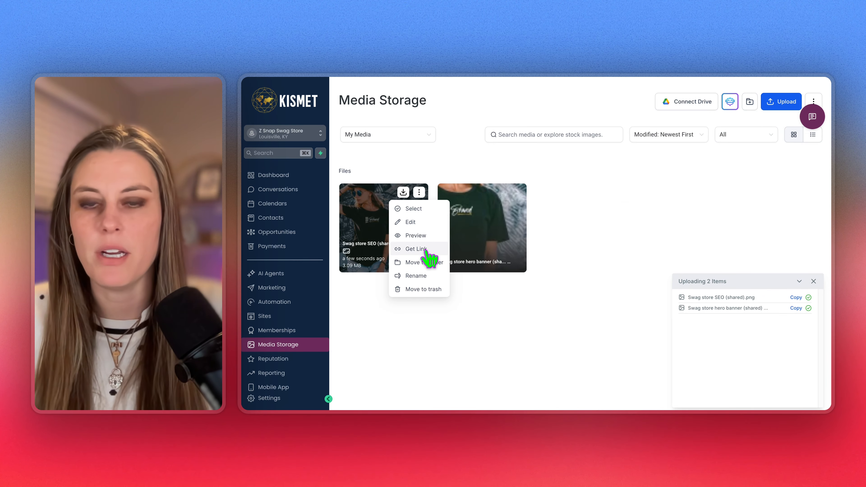
left_click(427, 248)
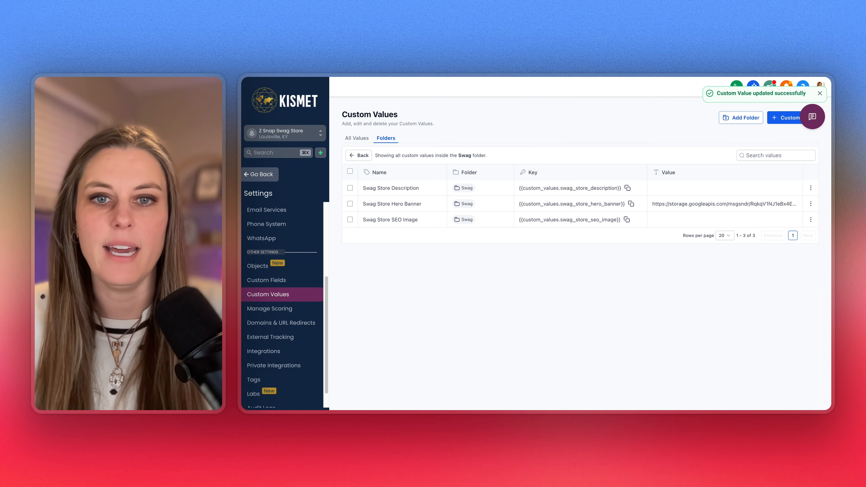
left_click(810, 220)
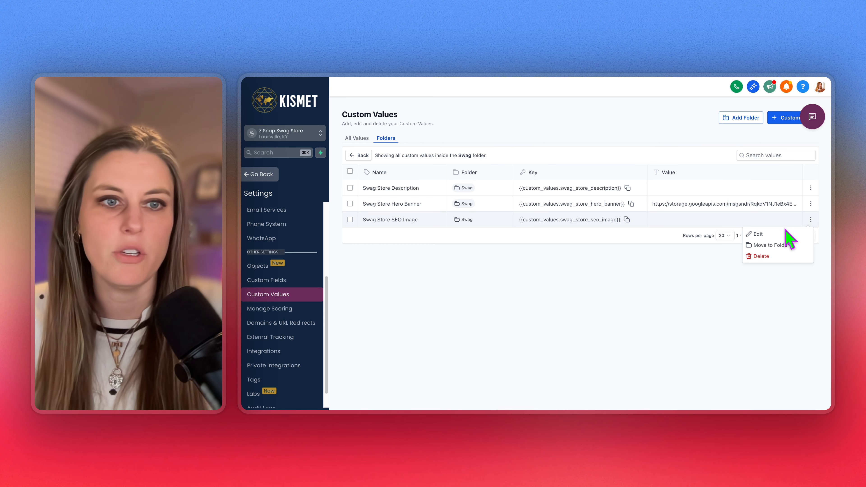
left_click(777, 236)
left_click(484, 244)
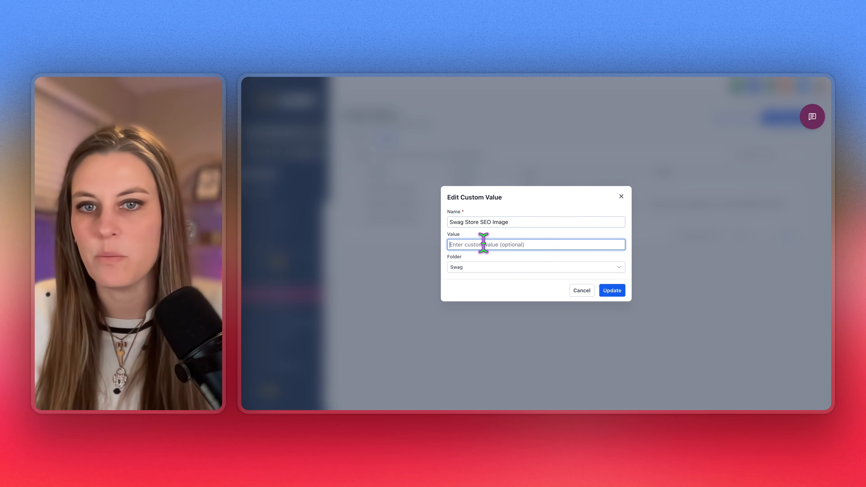
key("ctrl+v")
left_click(618, 292)
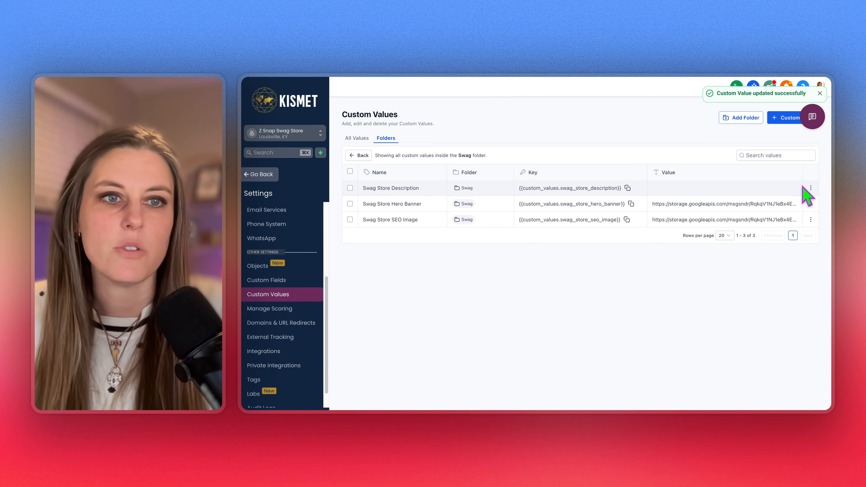
Set Swag Store Description to 'Swag for super cool people', then return to the folders list
left_click(810, 188)
left_click(752, 204)
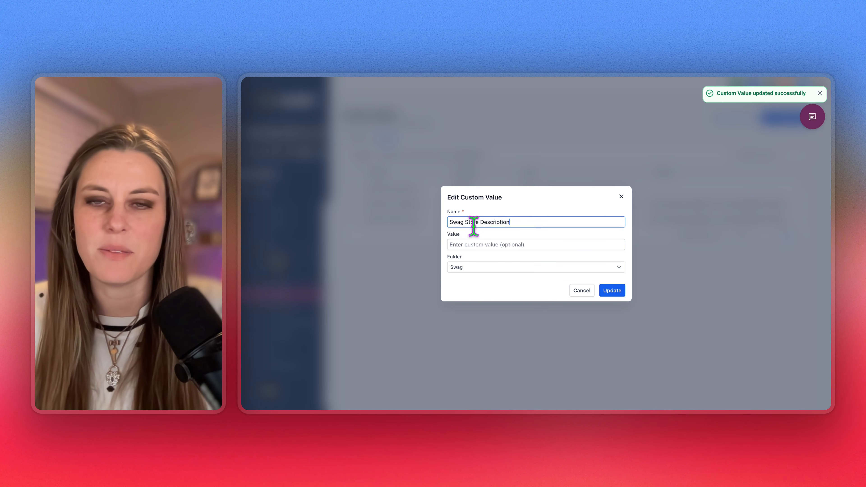
left_click(465, 245)
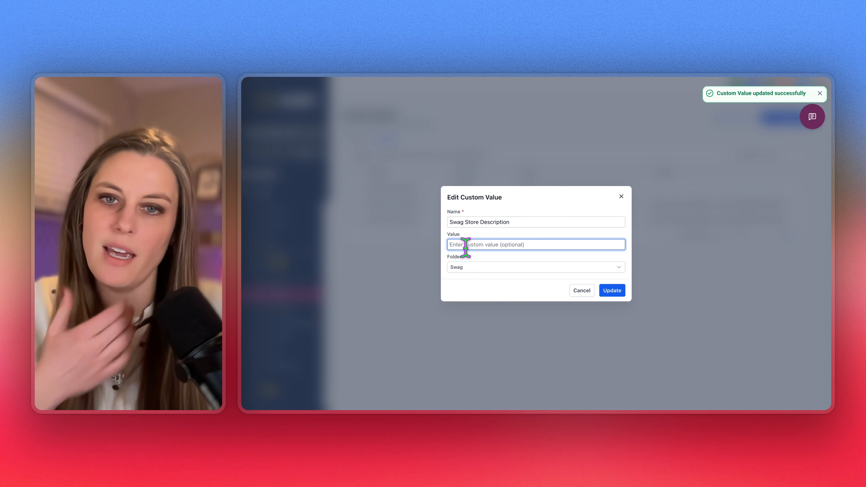
type("Swag for super cool people")
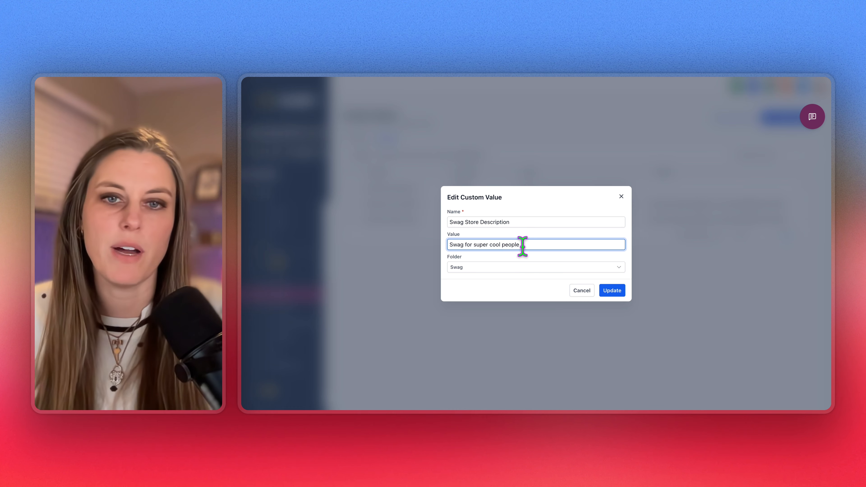
left_click(617, 291)
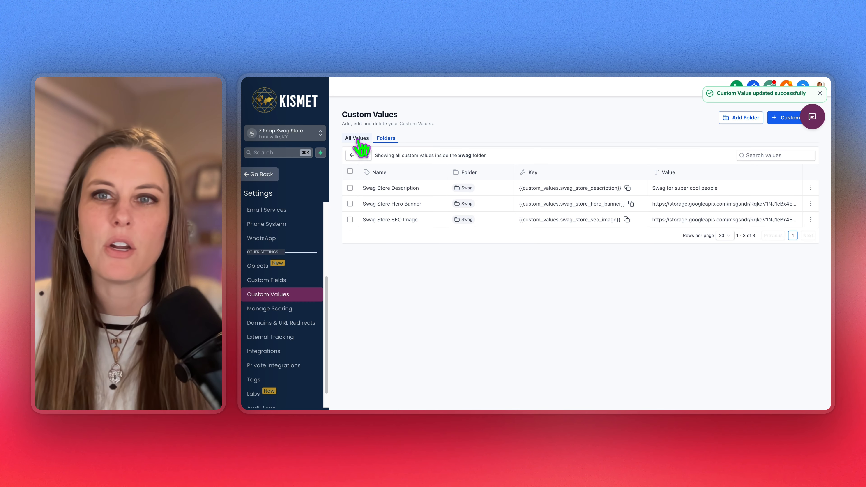
left_click(351, 155)
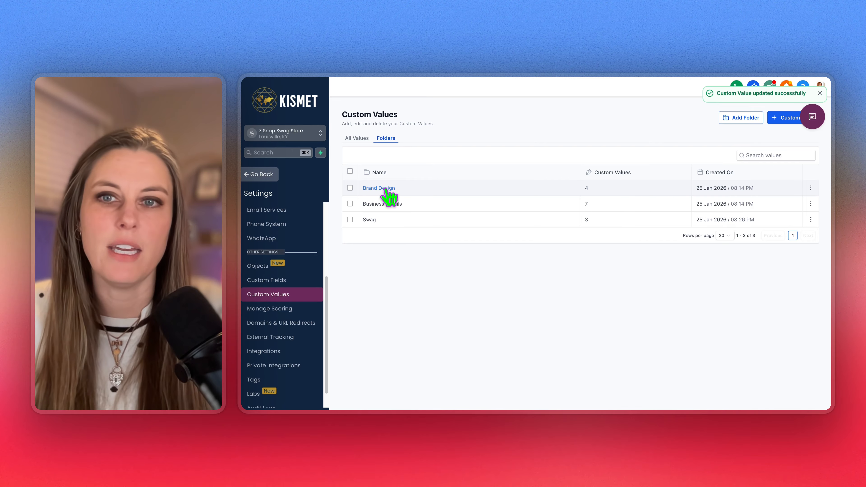
Review the Brand Design folder's colour and logo values, then switch to the store checkout tab
left_click(392, 188)
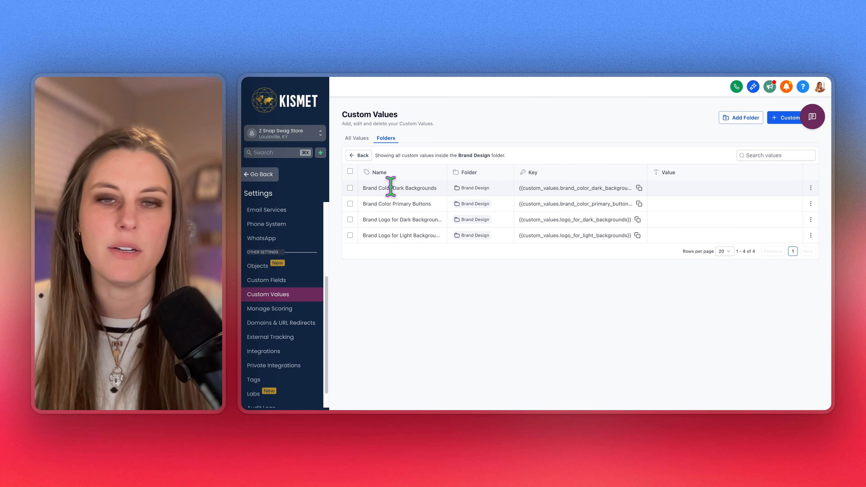
left_click_drag(367, 188, 429, 186)
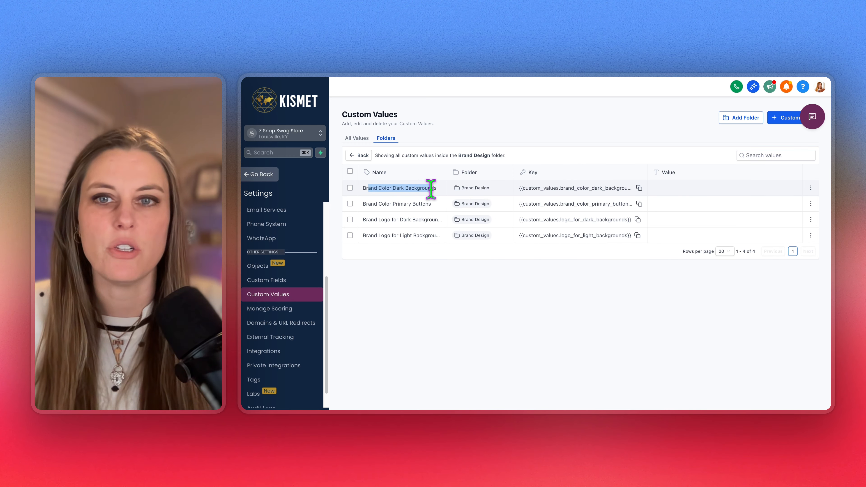
left_click(442, 199)
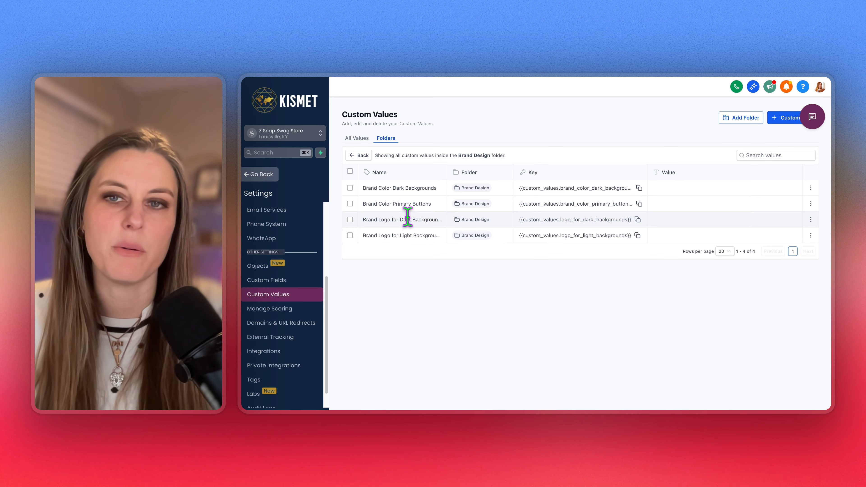
mouse_move(433, 206)
left_mouse_down()
mouse_move(363, 201)
mouse_move(437, 220)
left_mouse_up()
left_click(389, 220)
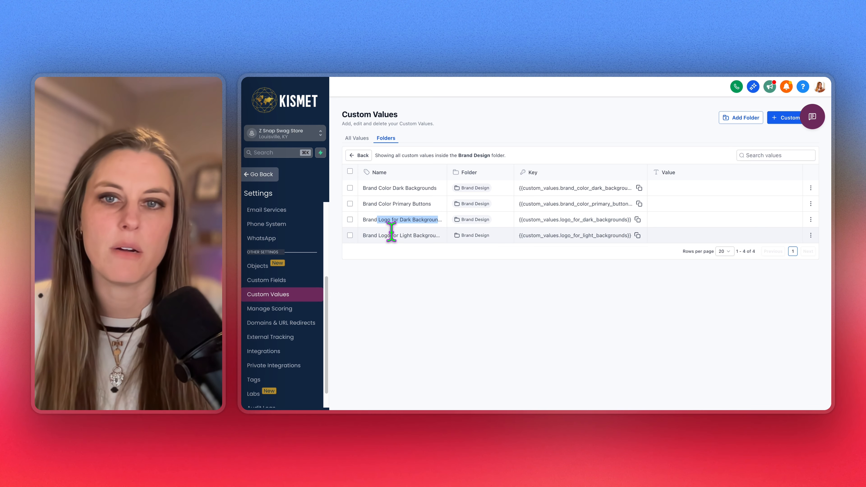
left_click(448, 181)
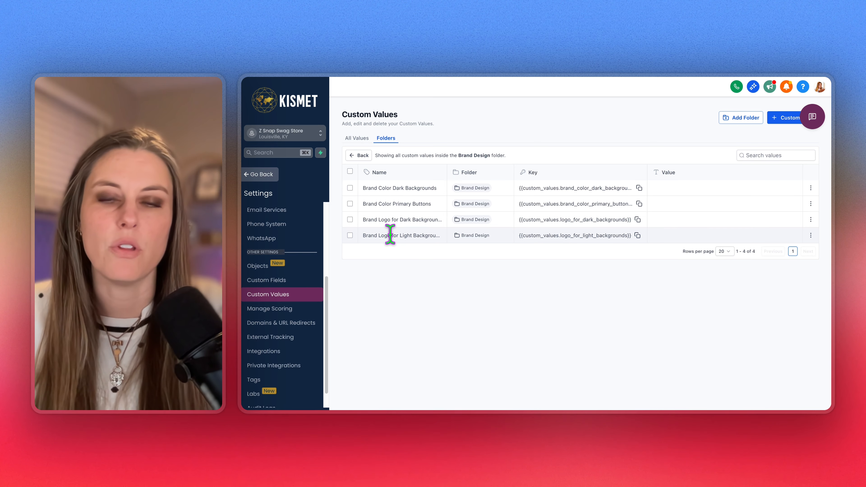
left_click_drag(388, 235, 442, 236)
left_click(417, 272)
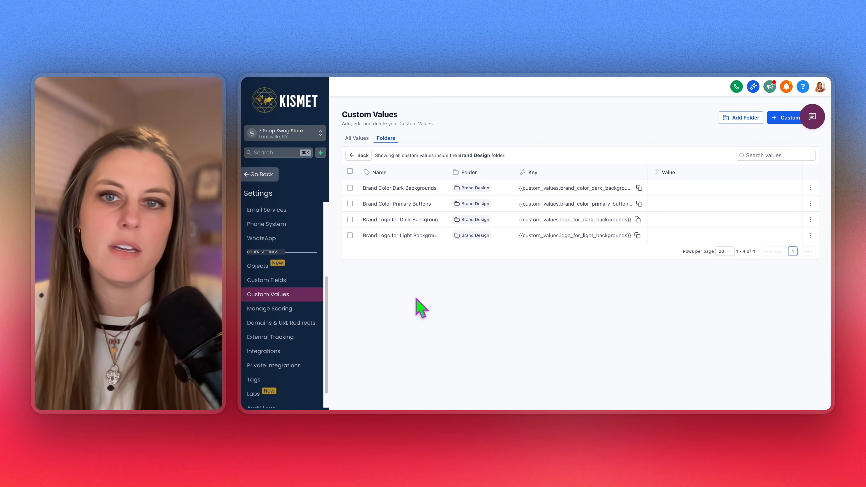
left_click(454, 78)
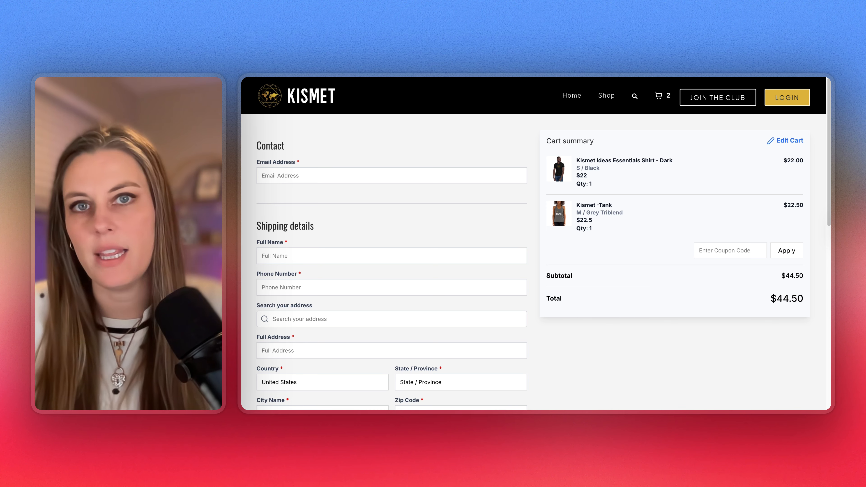
Check the Brand Design values: the logo links and colours #147771 and #151a25
key("ctrl+Tab")
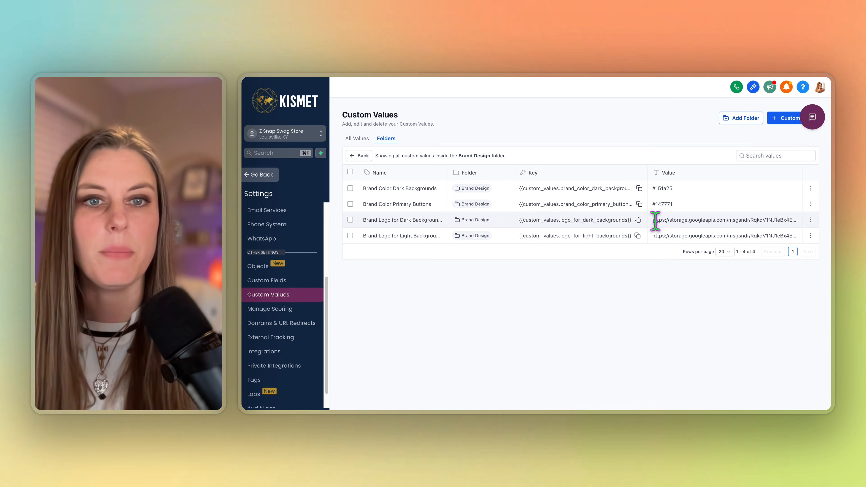
left_click_drag(652, 220, 709, 236)
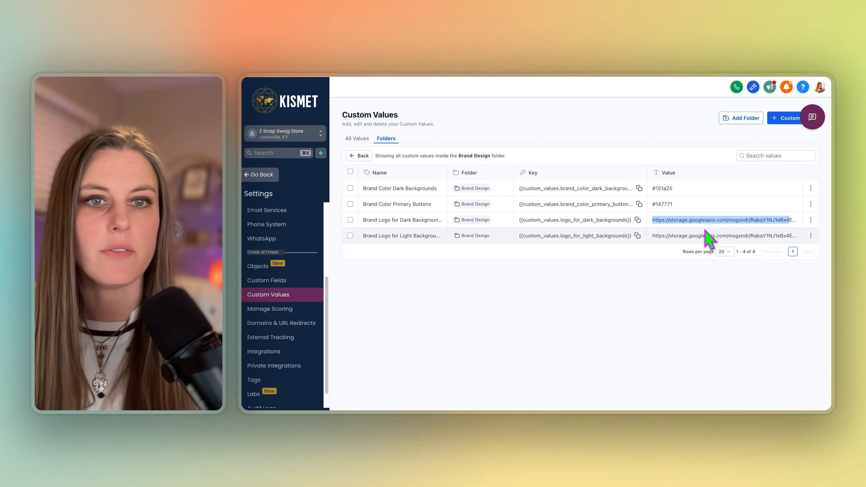
left_click(677, 243)
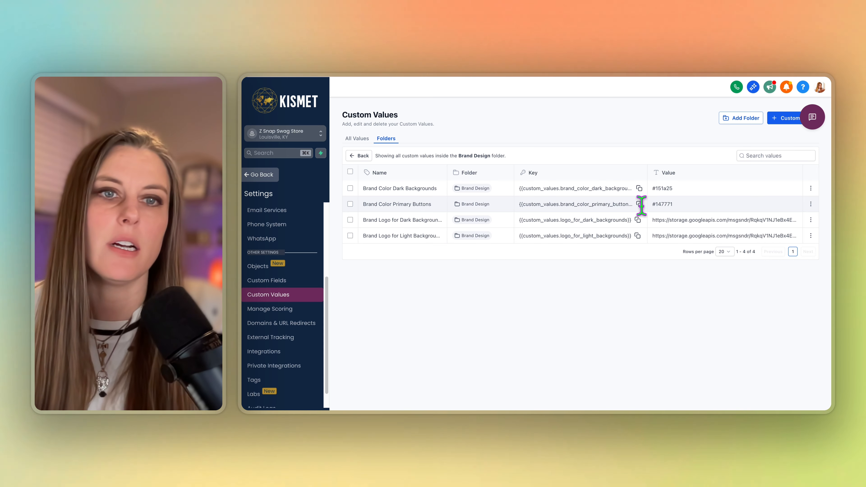
left_click_drag(650, 204, 685, 207)
left_click(651, 204)
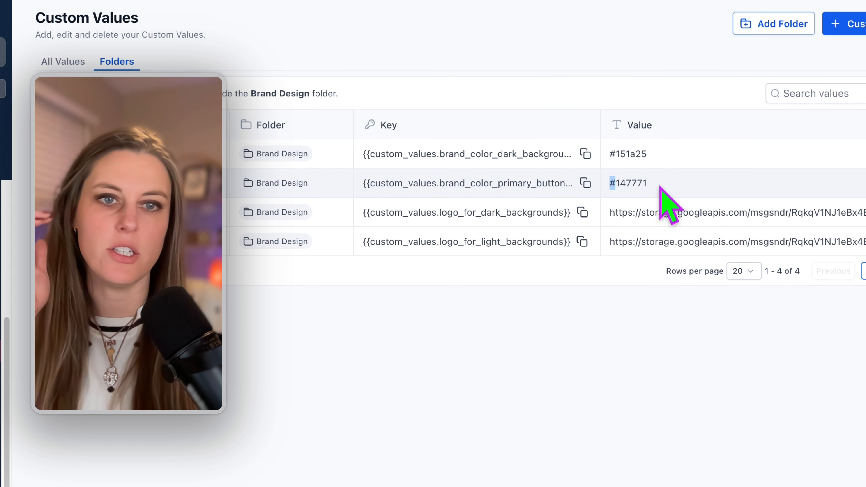
left_click(651, 187)
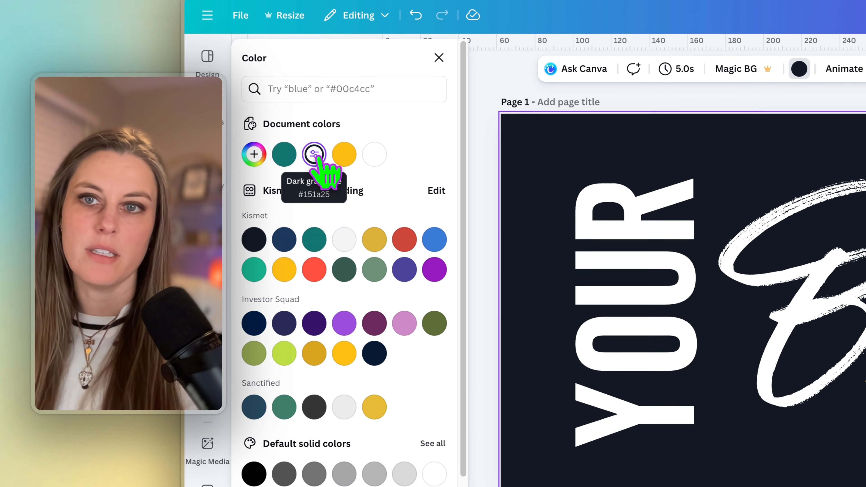
In Canva, open the dark document colour's editor and select its hex code #151A25
left_click(311, 163)
left_click(313, 154)
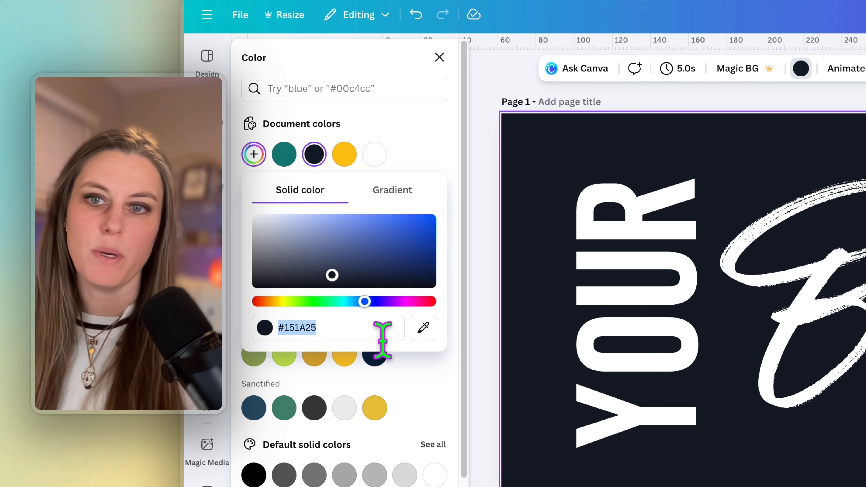
left_click(313, 328)
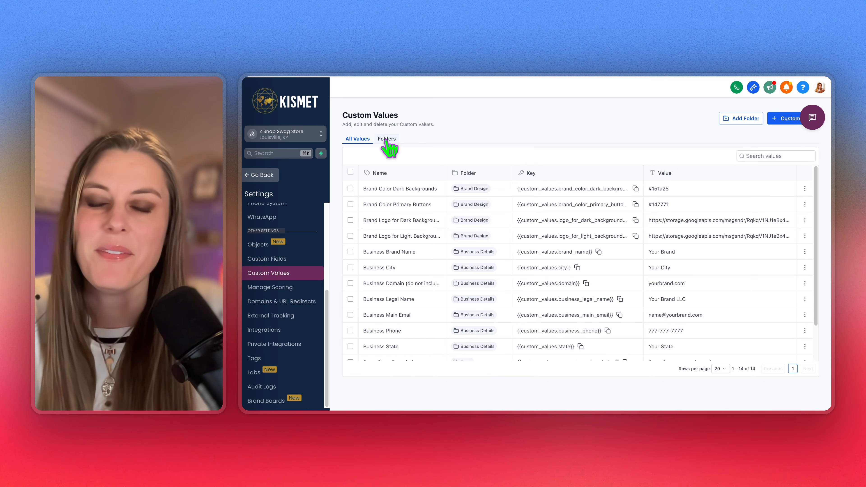
Review the values in the Business Details custom values folder
left_click(387, 140)
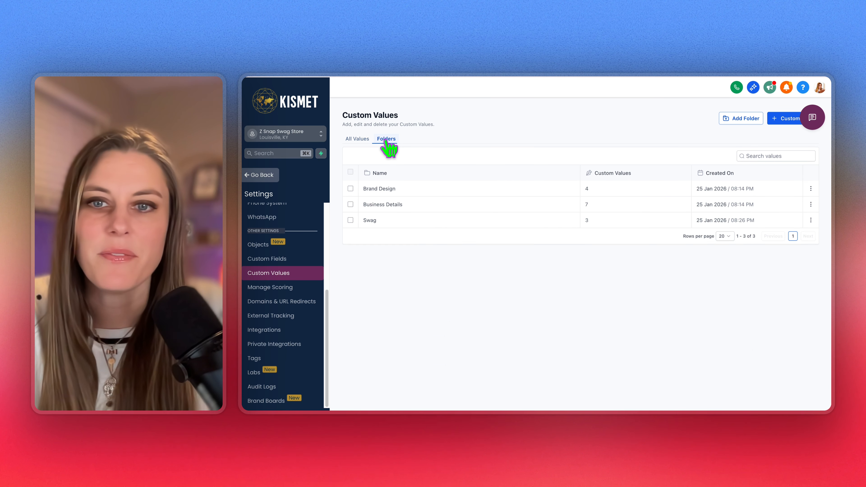
left_click(403, 205)
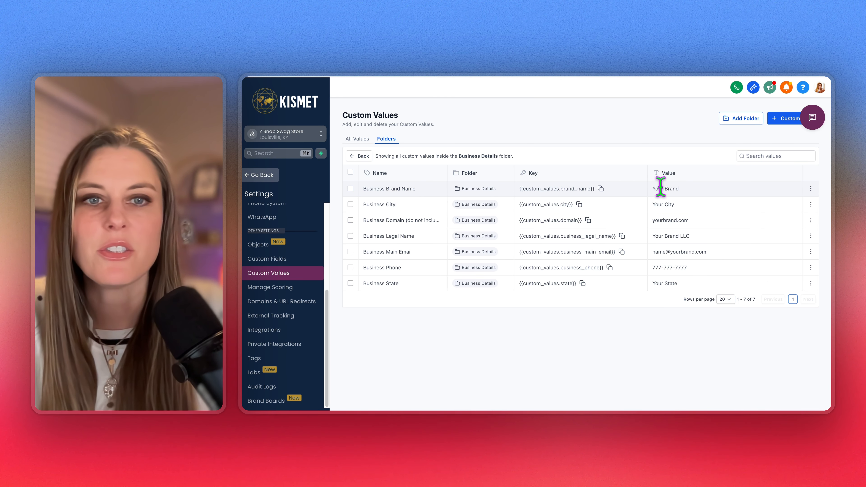
left_click_drag(652, 189, 691, 287)
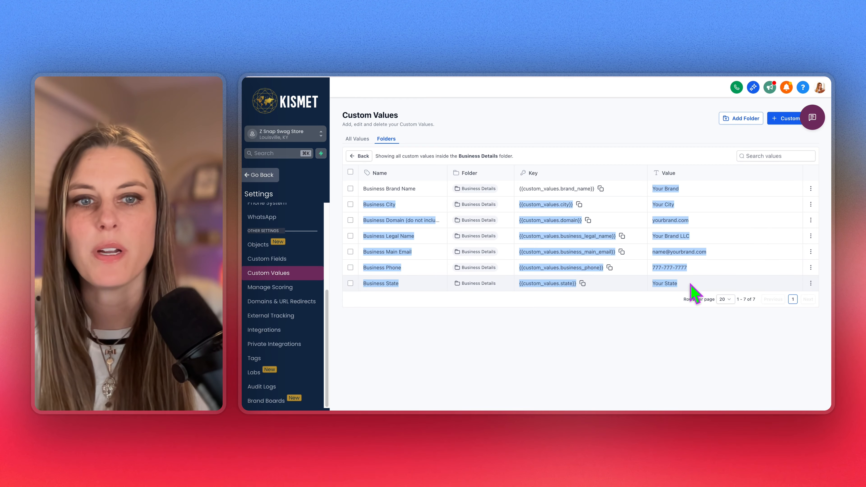
left_click(691, 285)
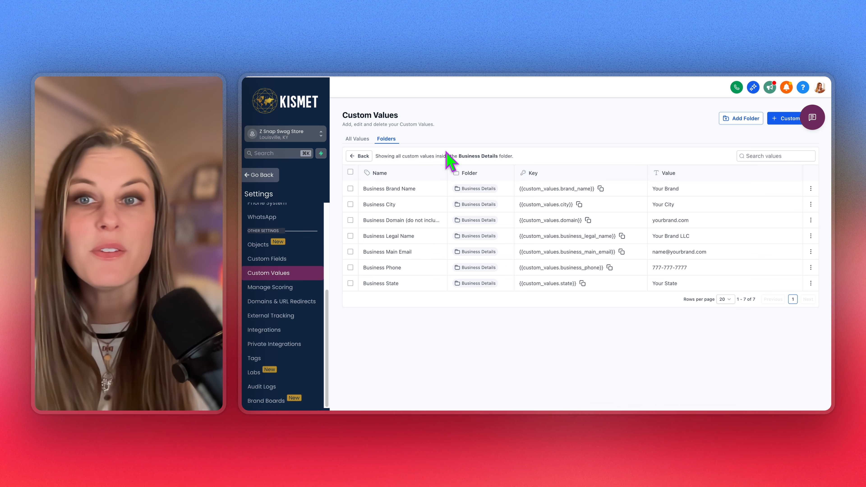
List all 14 custom values, then leave settings for the Stores page
left_click(356, 139)
scroll(690, 218, "down", 2)
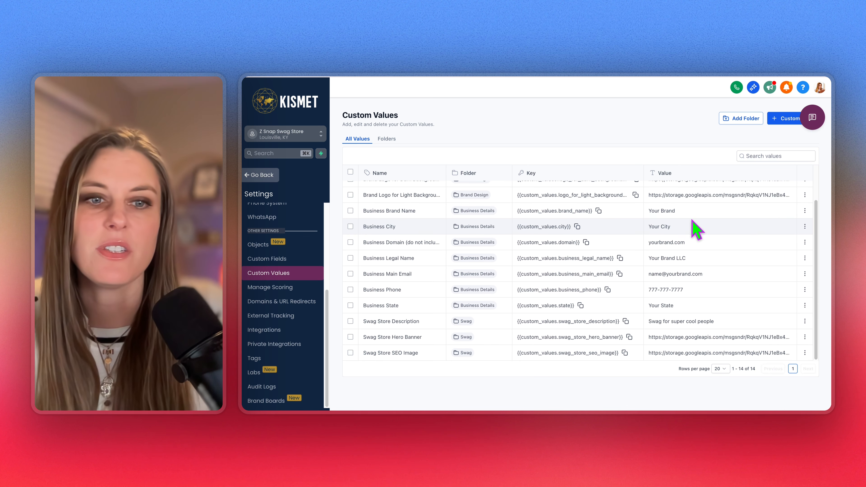
scroll(662, 273, "up", 2)
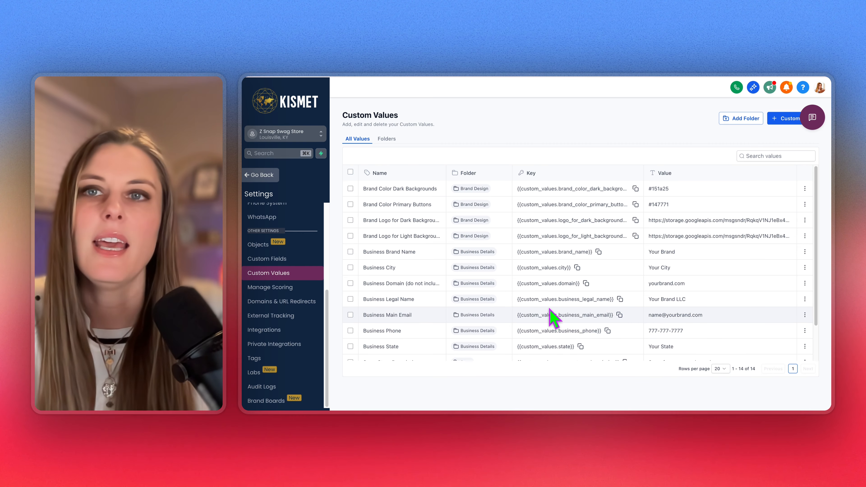
left_click(261, 175)
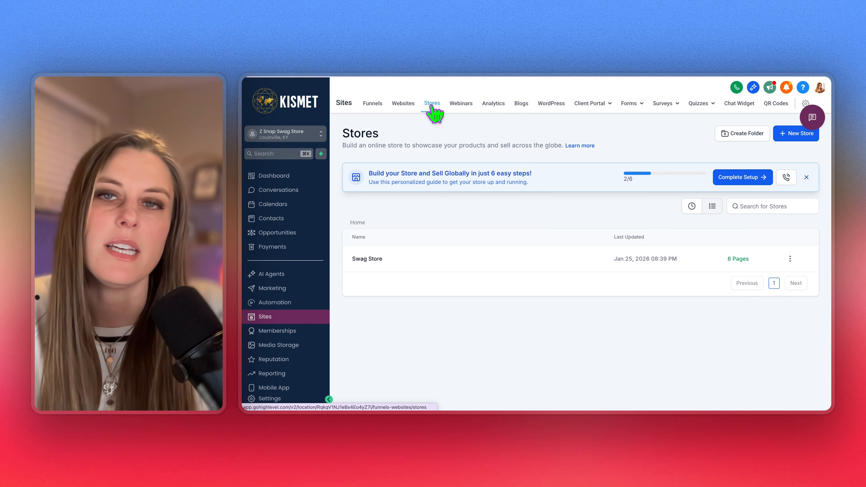
Open the Swag Store's pages from the Stores list
left_click(402, 103)
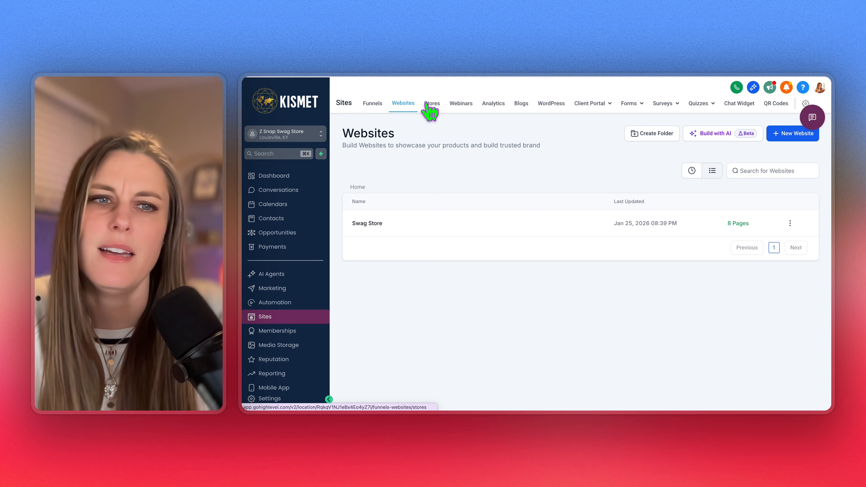
left_click(431, 104)
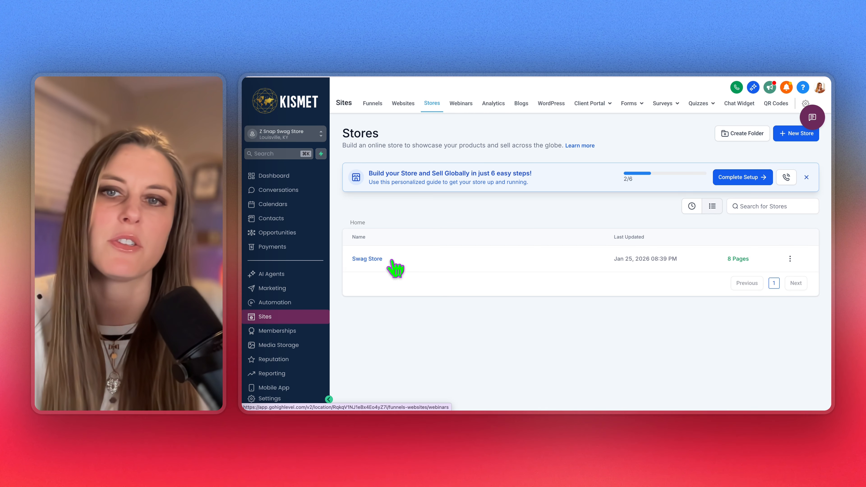
left_click(374, 259)
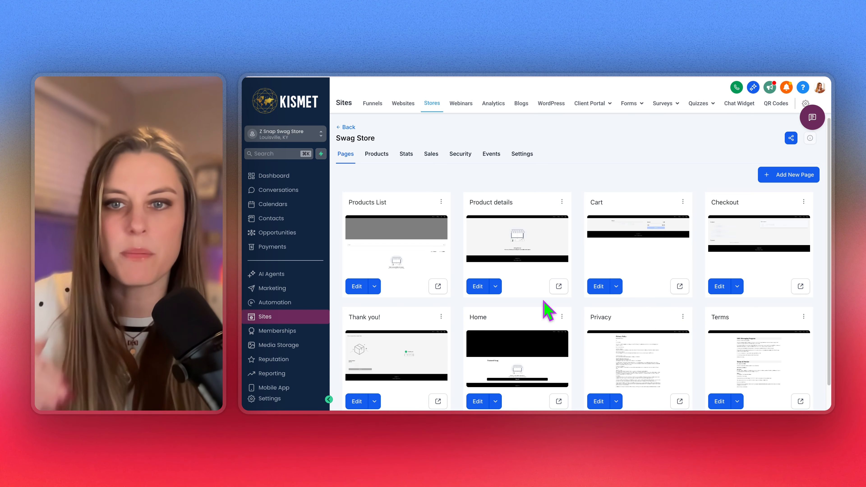
Preview the live Products List storefront, scroll through it, and close the preview
left_click(439, 289)
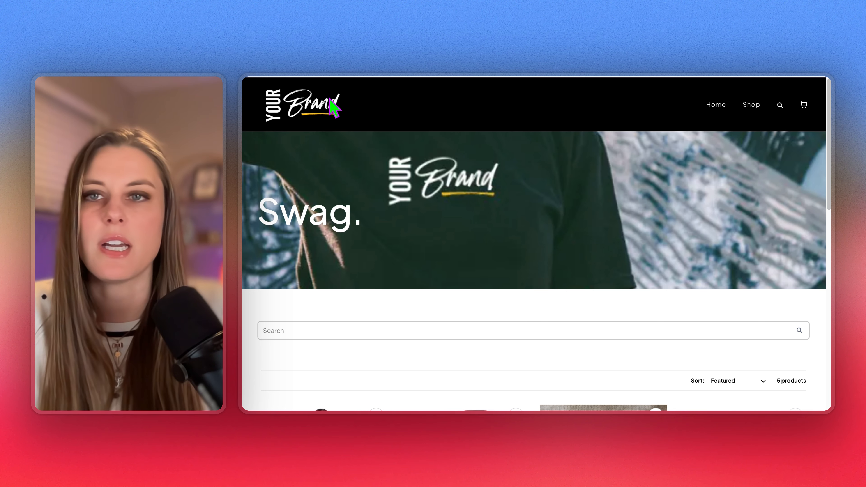
scroll(454, 247, "down", 1)
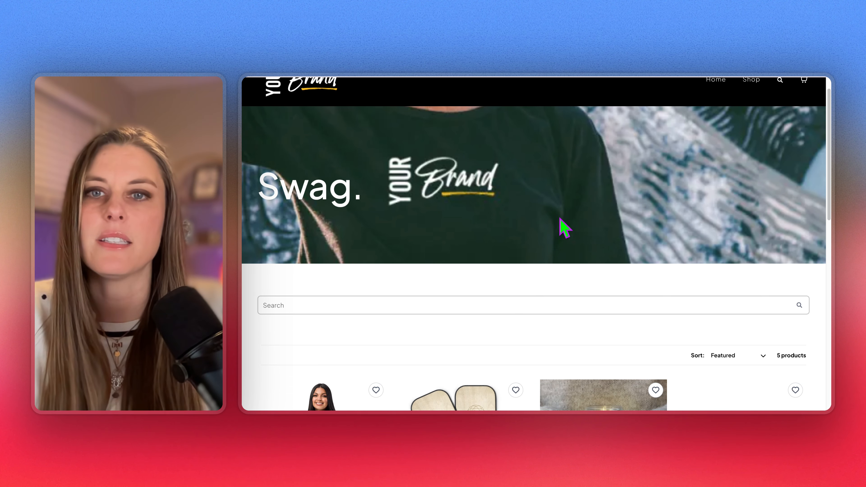
scroll(586, 235, "down", 8)
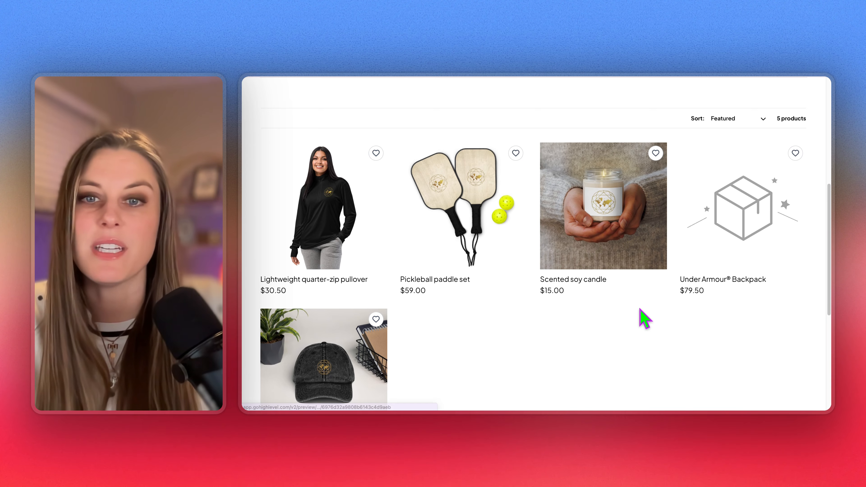
scroll(642, 314, "down", 2)
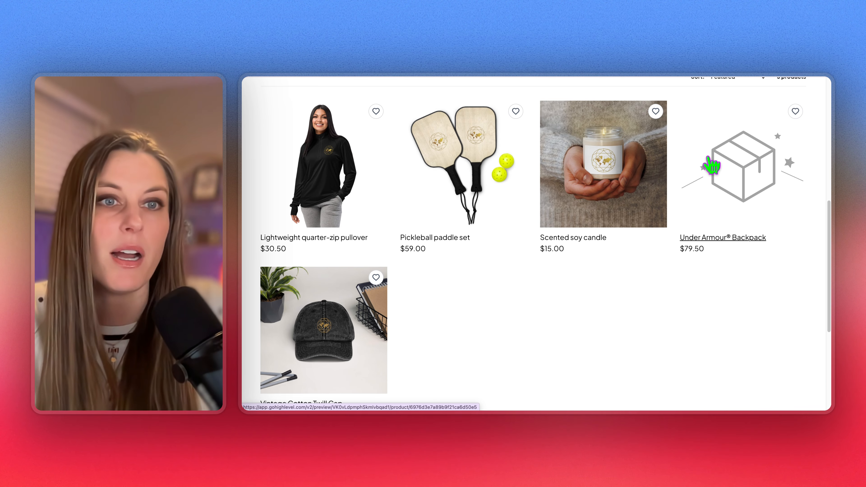
scroll(668, 257, "down", 5)
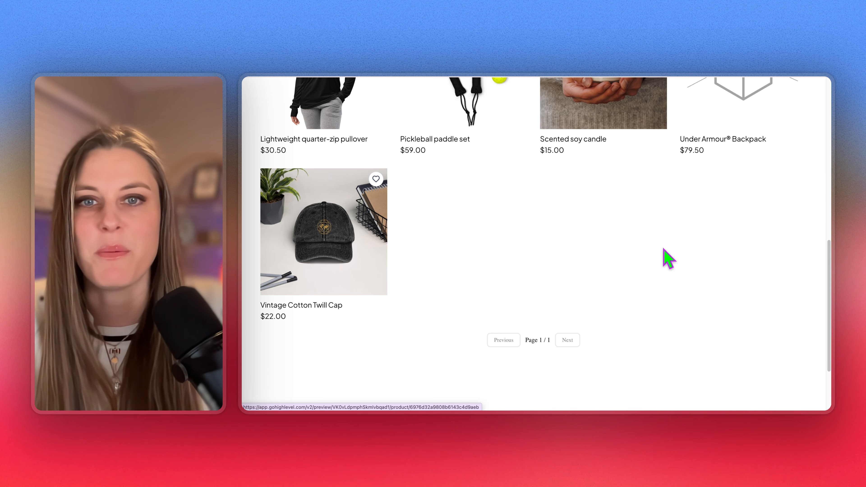
scroll(657, 251, "up", 10)
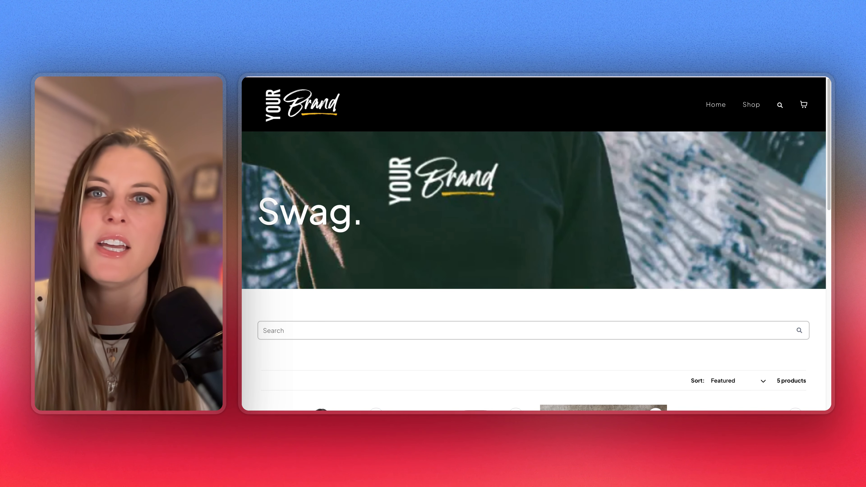
key("super+w")
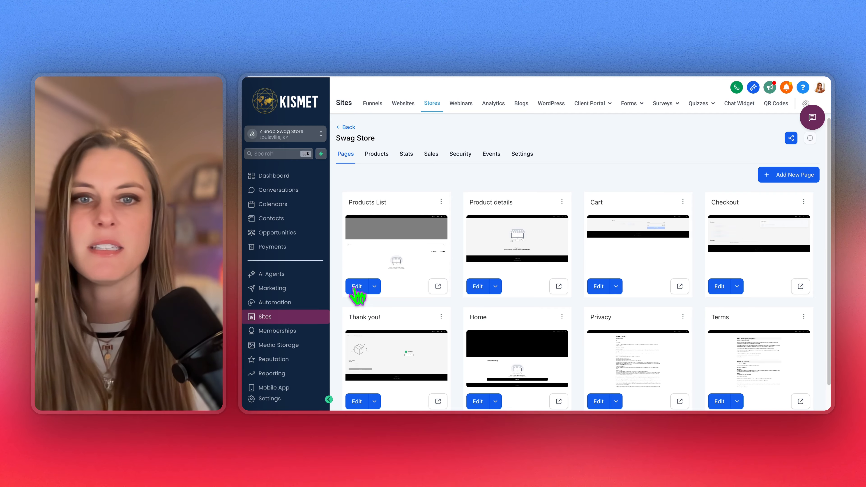
Edit the Swag Store's Products List page and browse the Quick Add elements library
scroll(501, 243, "down", 1)
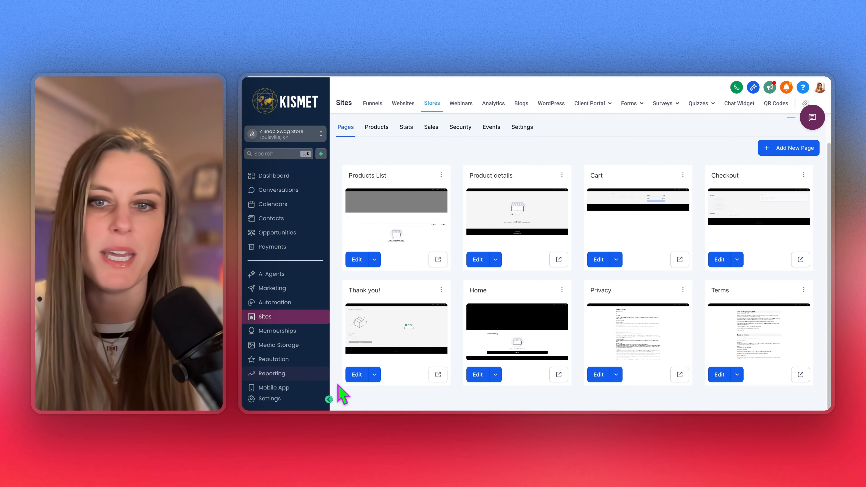
left_click(361, 262)
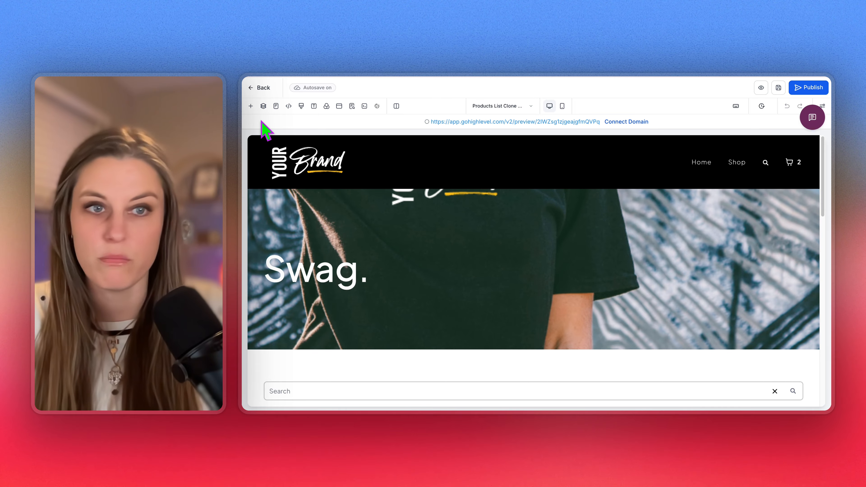
left_click(251, 107)
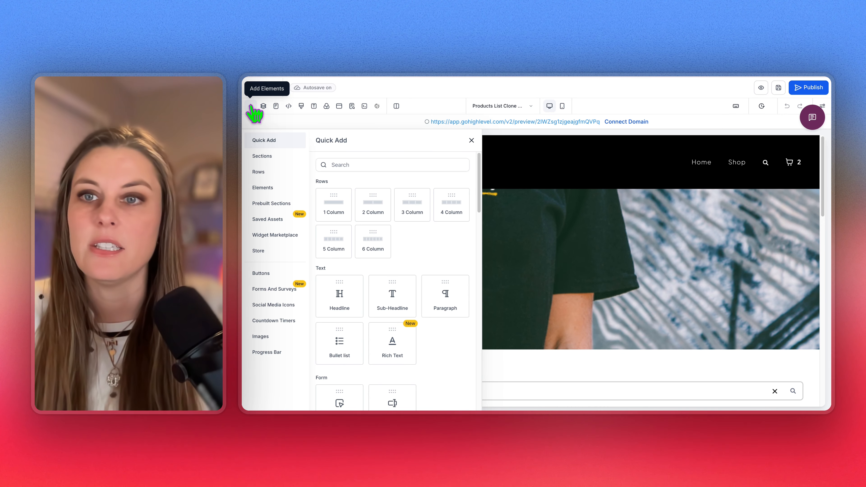
scroll(560, 309, "down", 7)
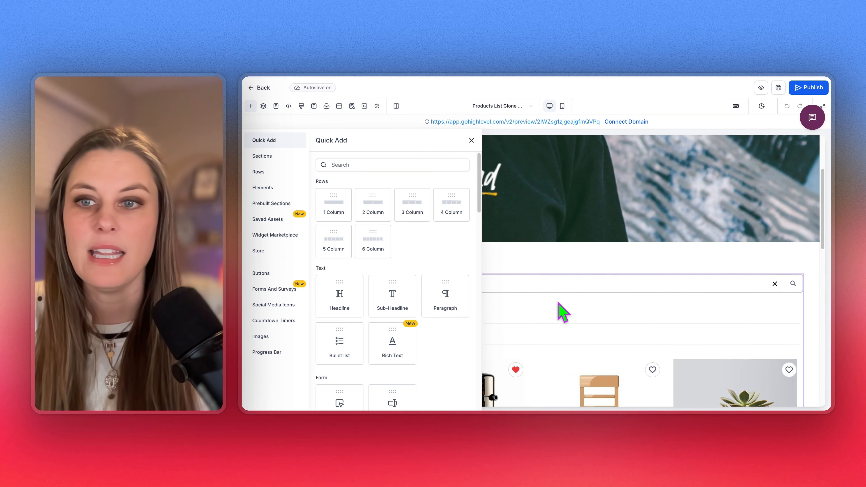
scroll(559, 306, "down", 5)
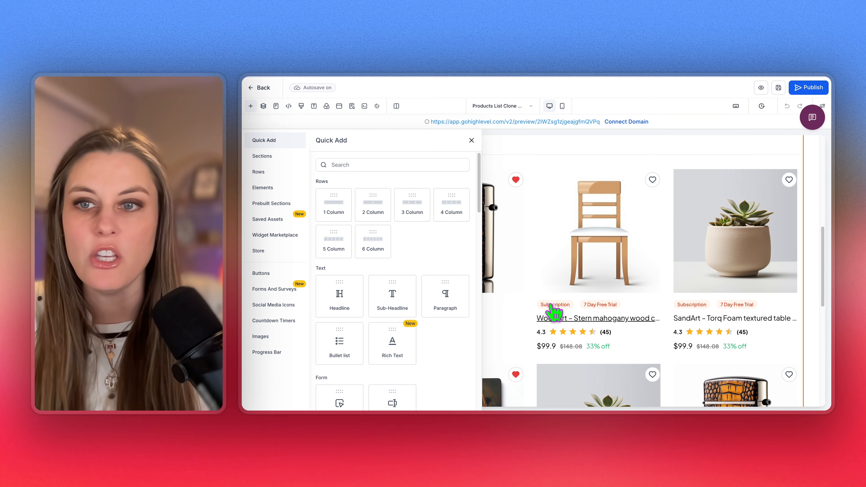
scroll(400, 284, "down", 4)
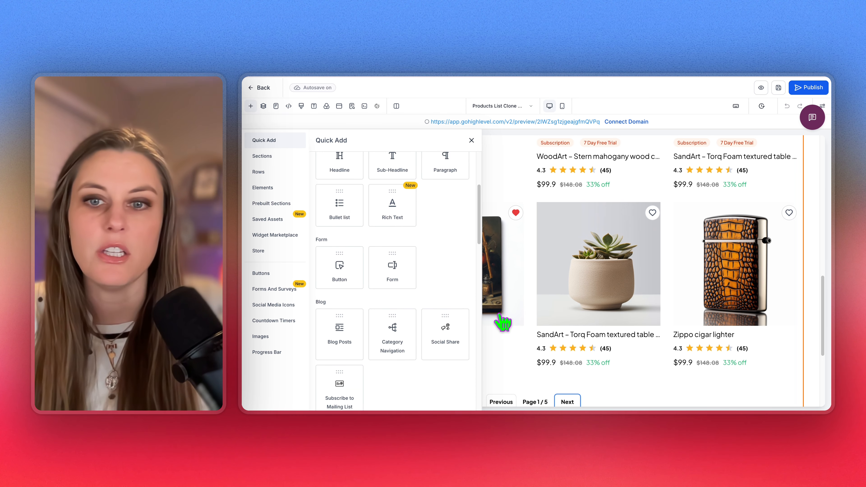
scroll(412, 291, "down", 1)
scroll(402, 302, "down", 3)
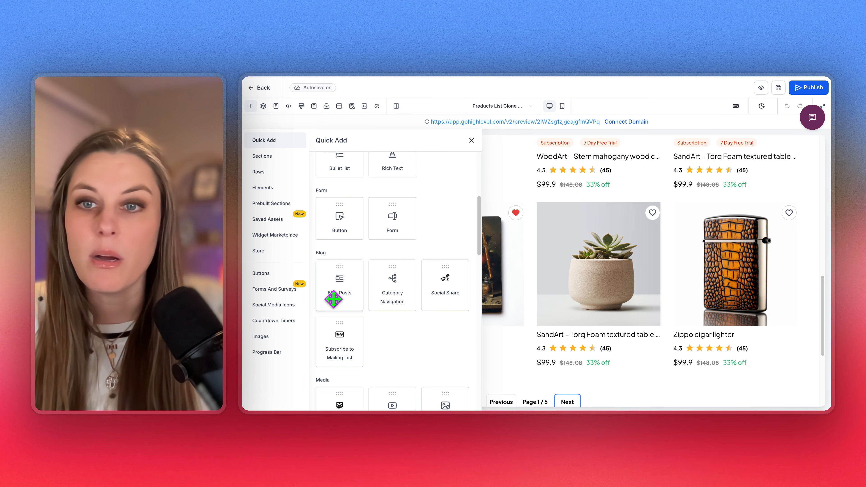
scroll(402, 317, "down", 6)
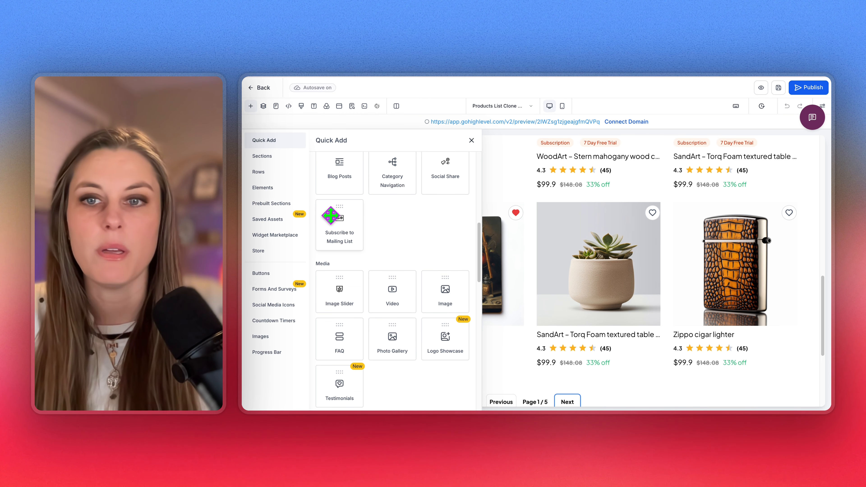
scroll(413, 259, "down", 5)
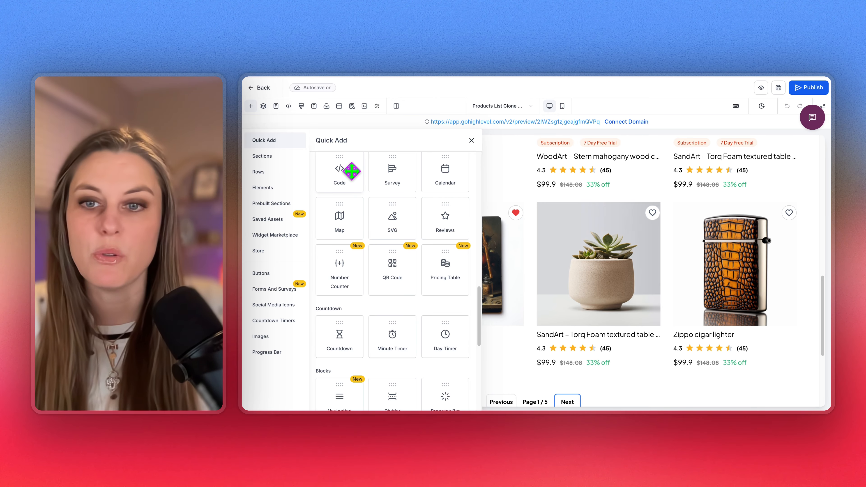
scroll(605, 244, "up", 10)
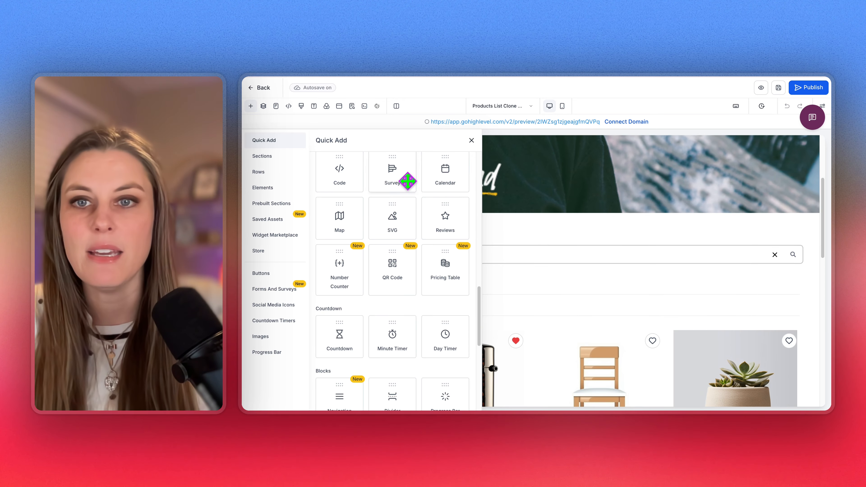
Place a calendar section below the banner, then delete it again
left_click_drag(450, 177, 572, 247)
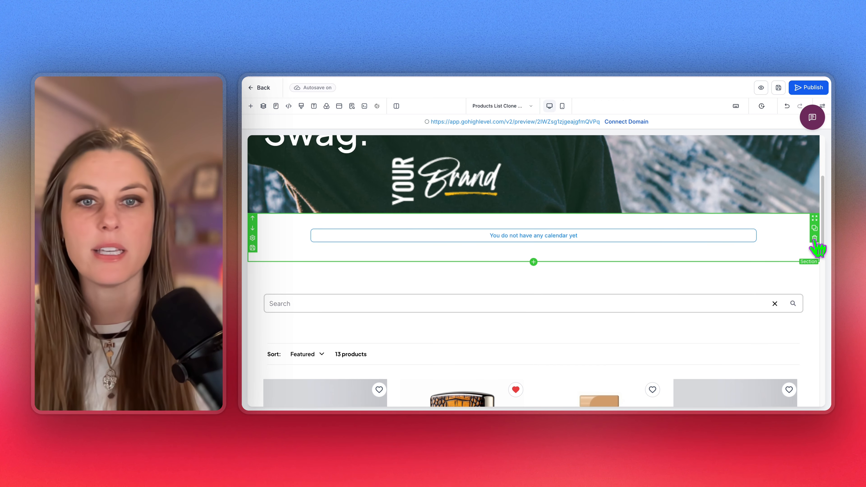
left_click(814, 238)
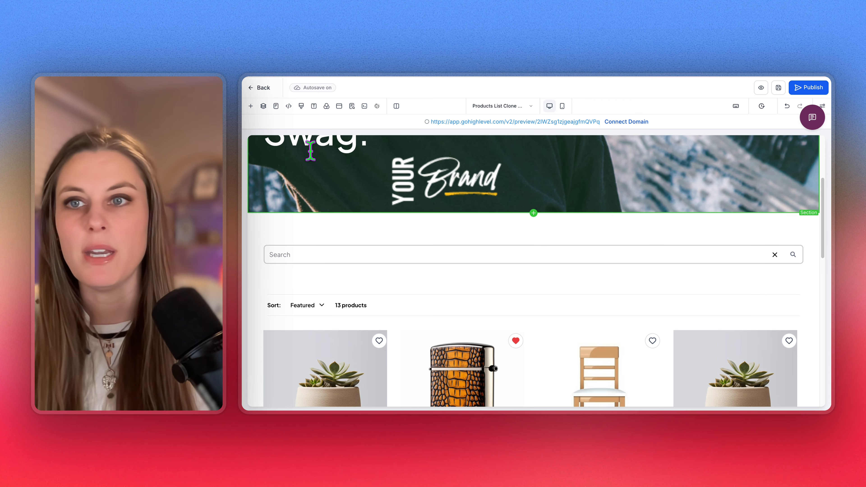
left_click(250, 106)
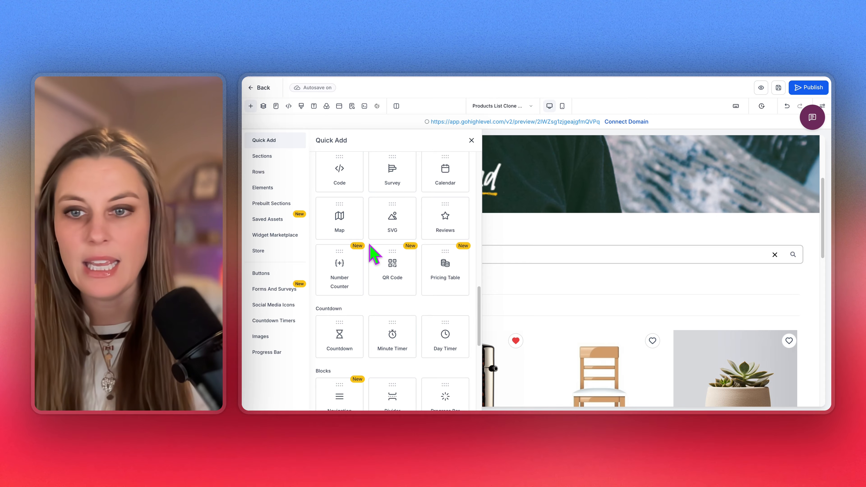
scroll(373, 254, "up", 10)
Add a headline under the banner reading 'fnklfndsakfnksnlf' and select its section
left_click_drag(336, 310, 532, 234)
triple_click(531, 242)
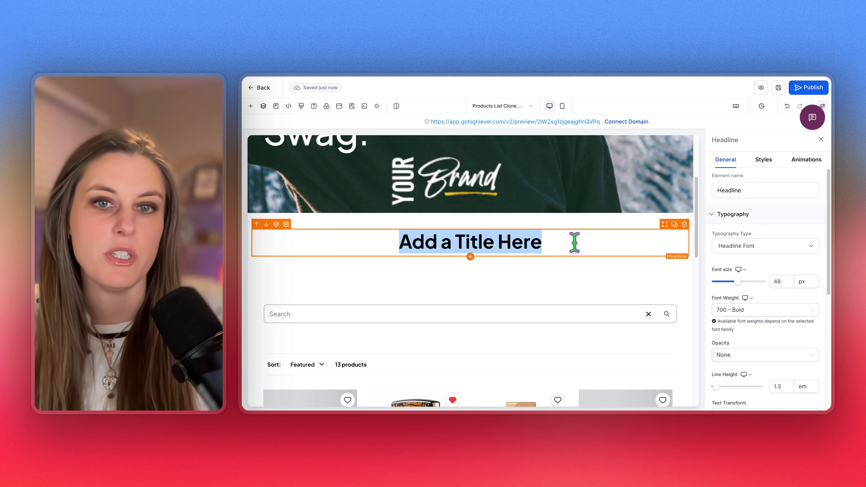
type("fnklfndsakfnksnlf")
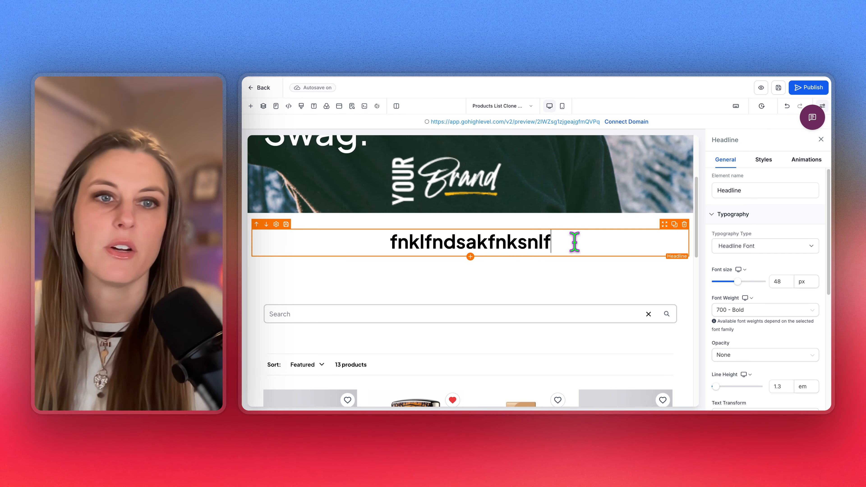
left_click(692, 269)
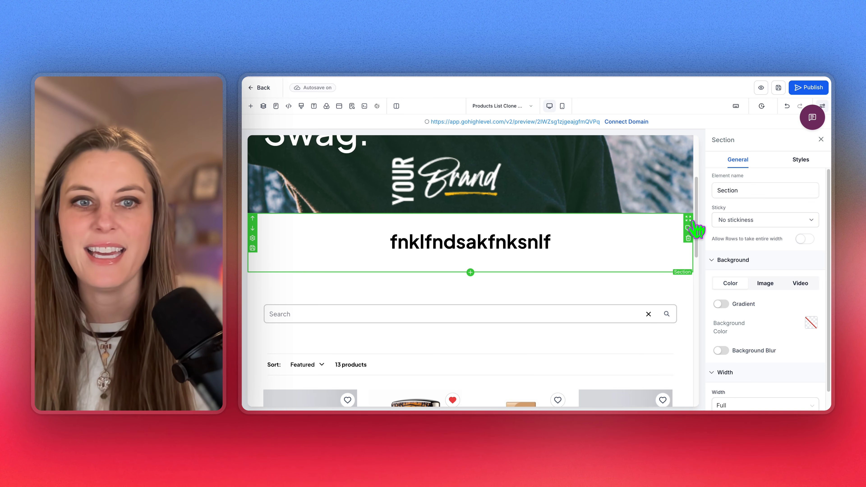
Delete the test headline section and inspect the hero banner's background image custom value
left_click(690, 239)
left_click(659, 184)
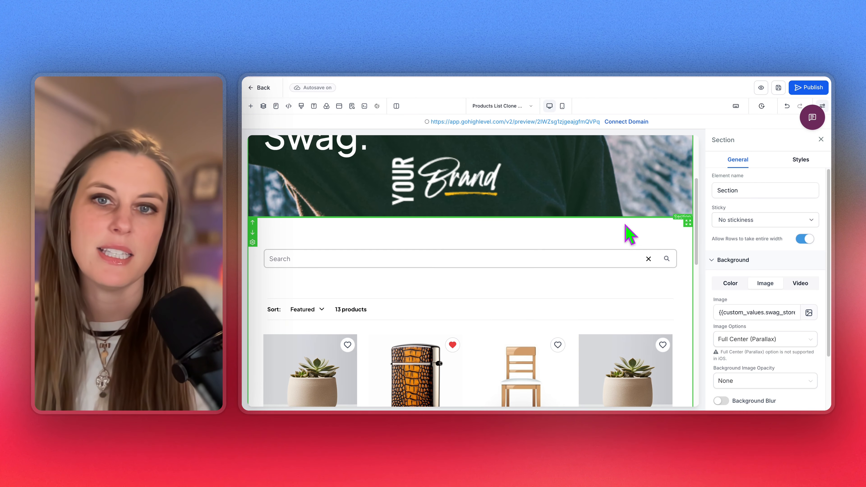
scroll(624, 229, "up", 4)
scroll(536, 241, "down", 3)
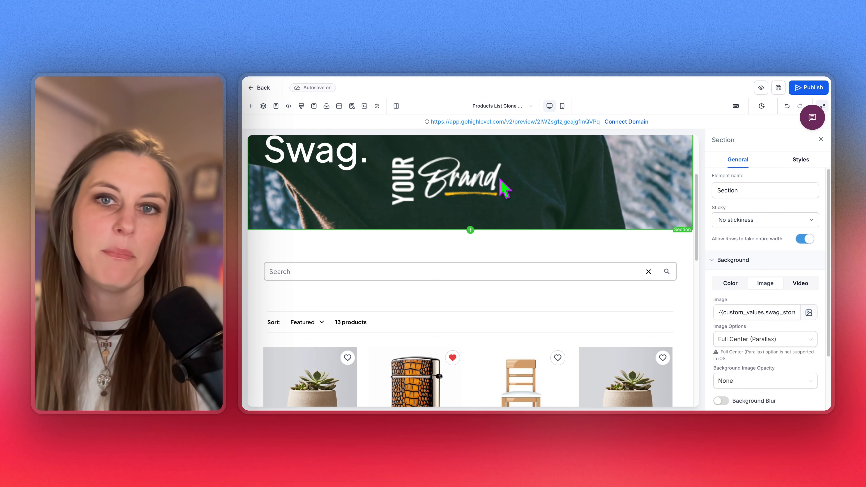
scroll(647, 235, "up", 1)
left_click(756, 312)
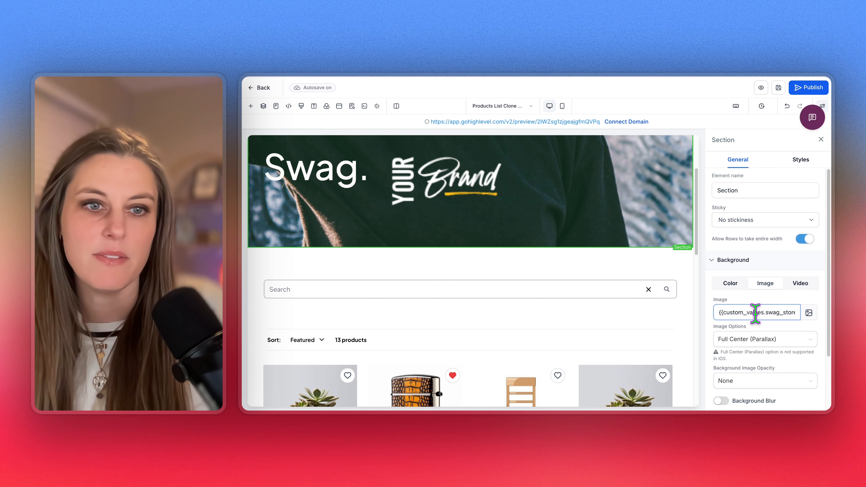
left_click_drag(715, 312, 792, 313)
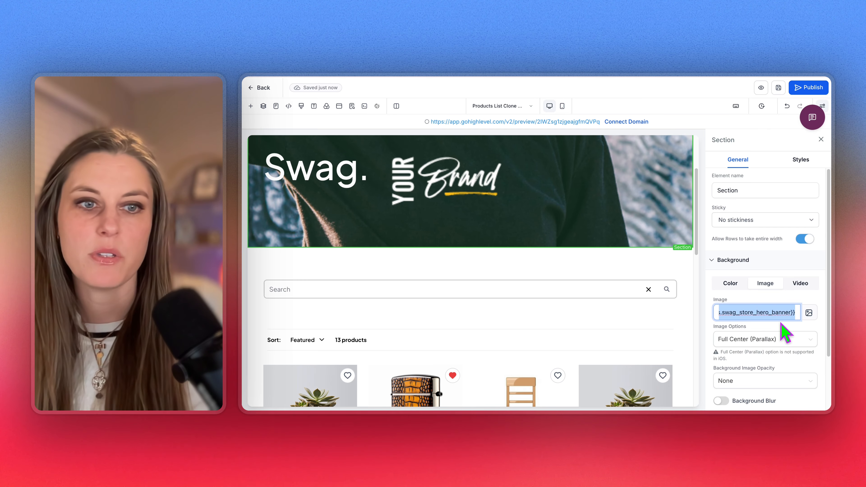
scroll(387, 223, "up", 3)
Inspect the navigation header's Brand Logo custom value
left_click(313, 171)
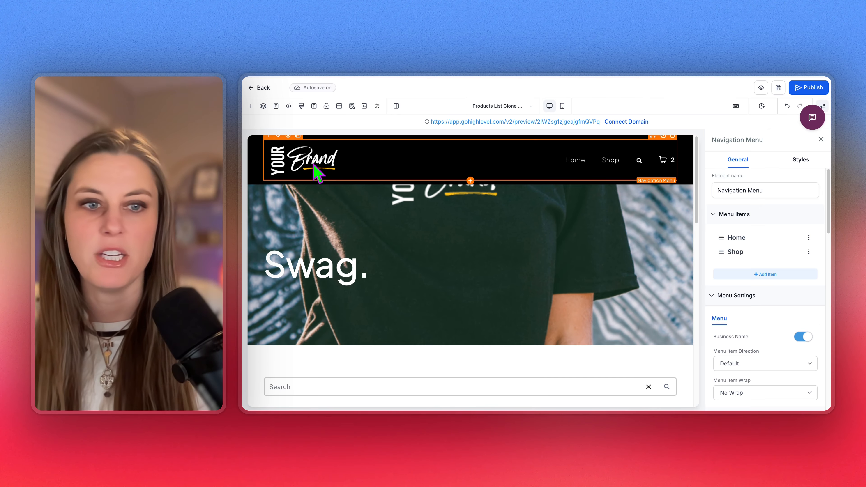
scroll(744, 360, "down", 5)
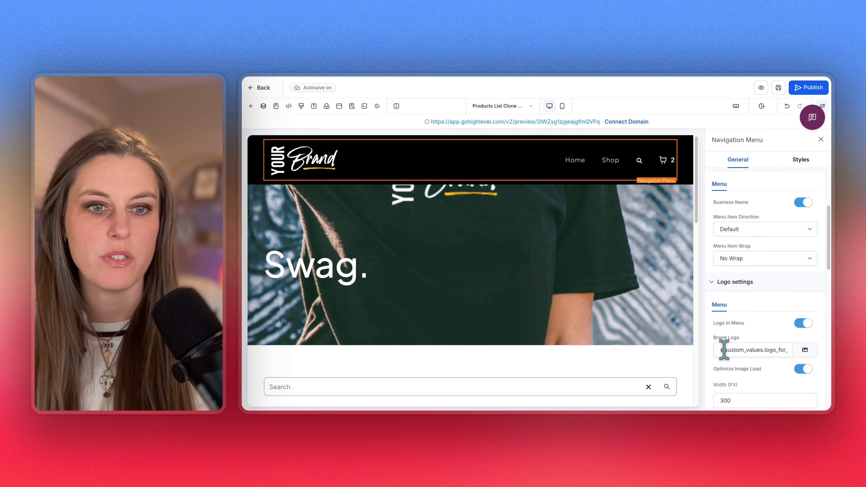
left_click(723, 349)
left_click_drag(723, 349, 787, 350)
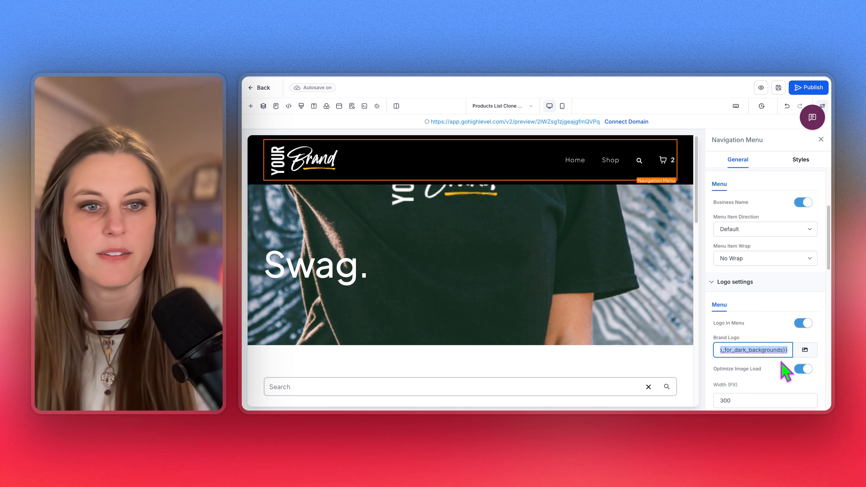
left_click(783, 377)
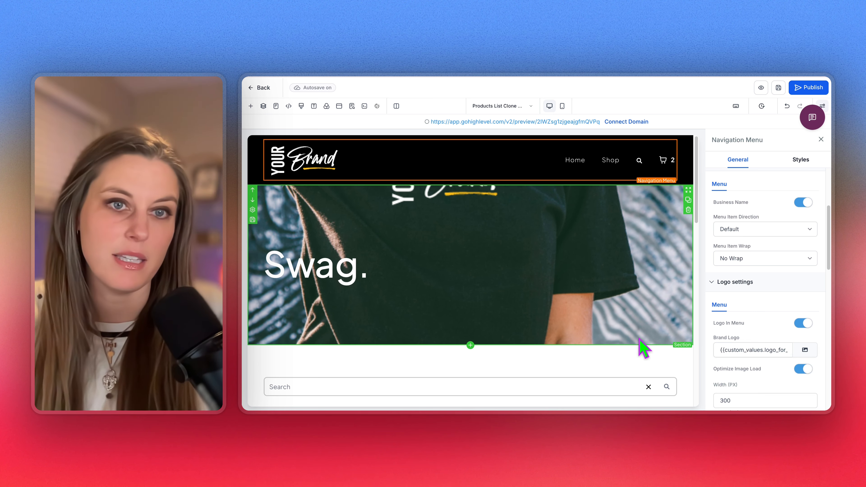
scroll(641, 347, "down", 10)
scroll(654, 350, "down", 4)
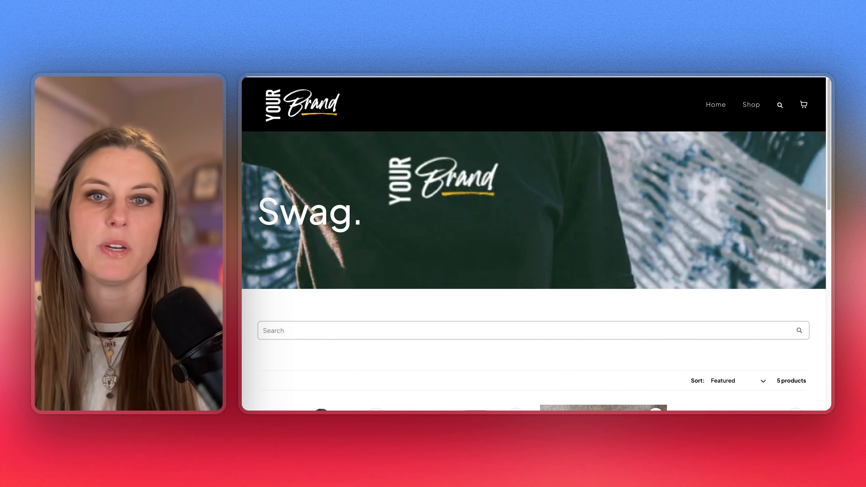
Add the Pickleball paddle set to the cart in the preview and proceed to the $59.00 checkout
scroll(613, 199, "down", 5)
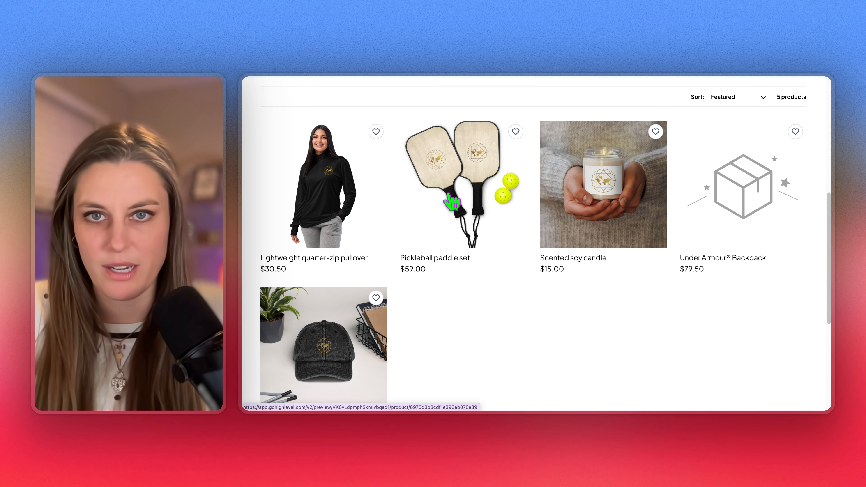
left_click(451, 202)
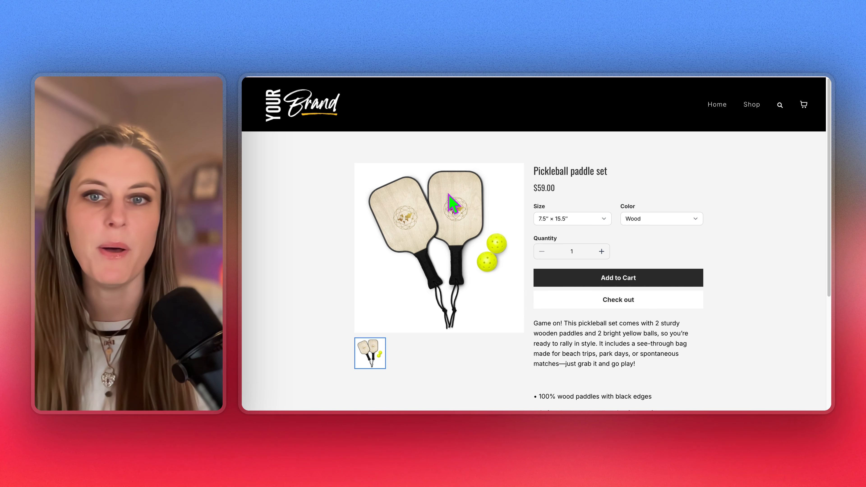
scroll(704, 333, "down", 2)
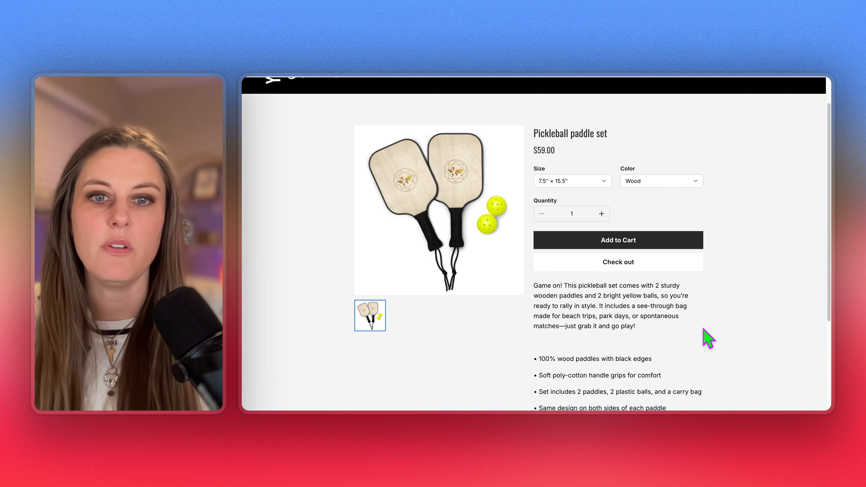
scroll(708, 339, "down", 4)
left_click_drag(534, 152, 666, 270)
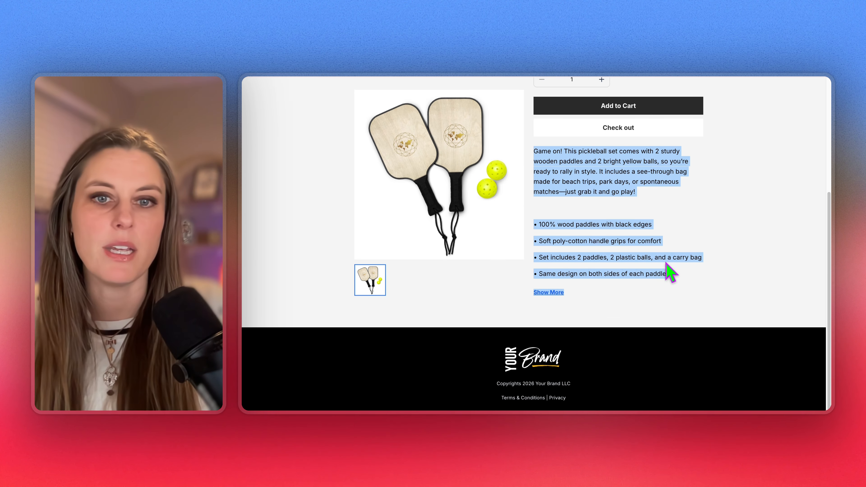
left_click(672, 257)
scroll(594, 292, "up", 5)
left_click(637, 279)
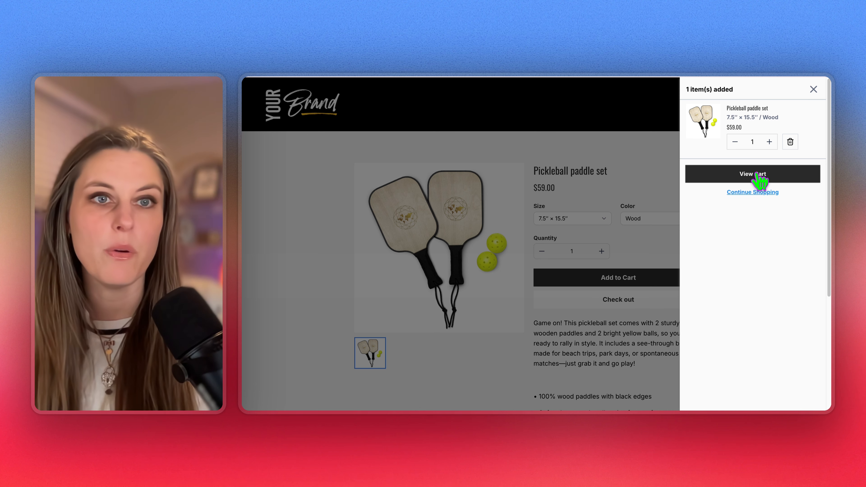
left_click(756, 174)
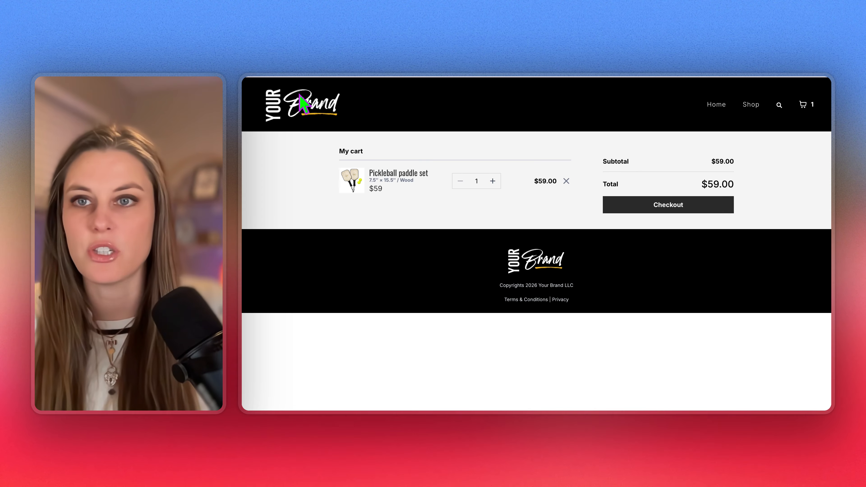
left_click(660, 211)
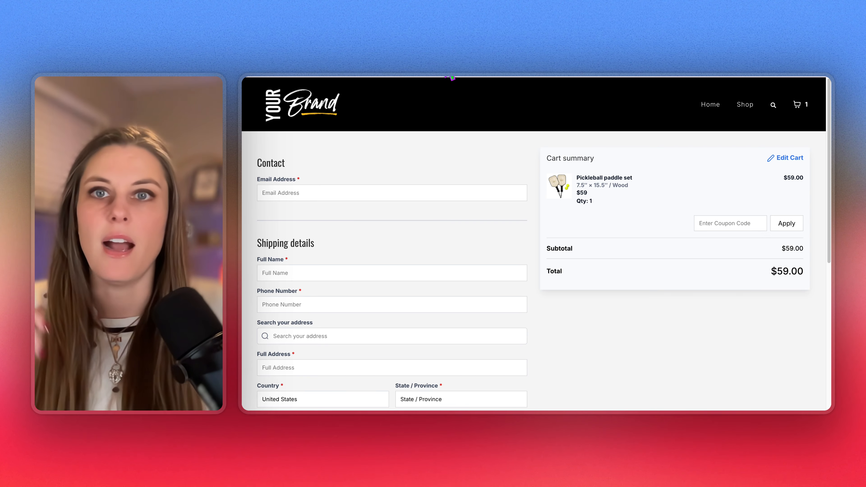
Leave the page builder and return to the Swag Store's pages list
left_click(443, 73)
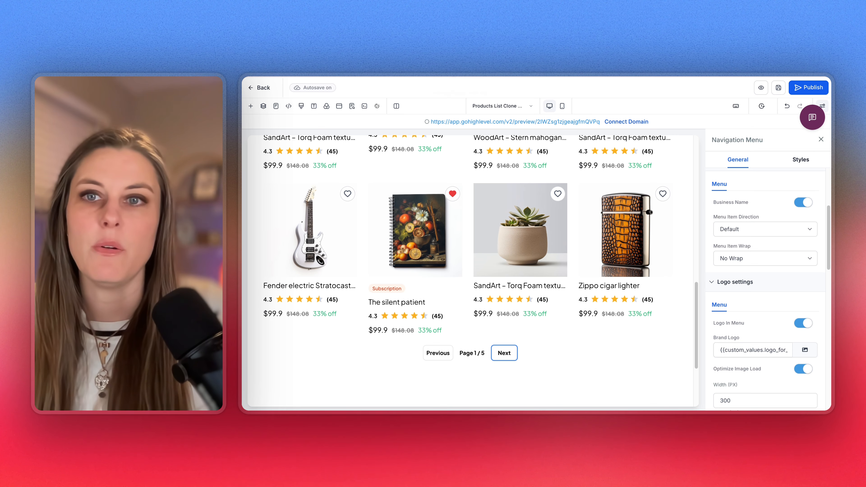
left_click(261, 88)
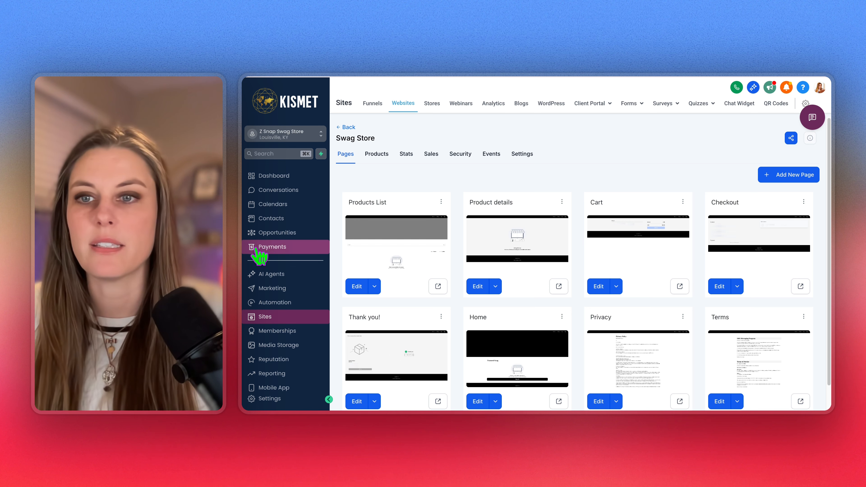
In Payments > Products, edit the Under Armour® Backpack and scroll to its empty Product Media
left_click(269, 246)
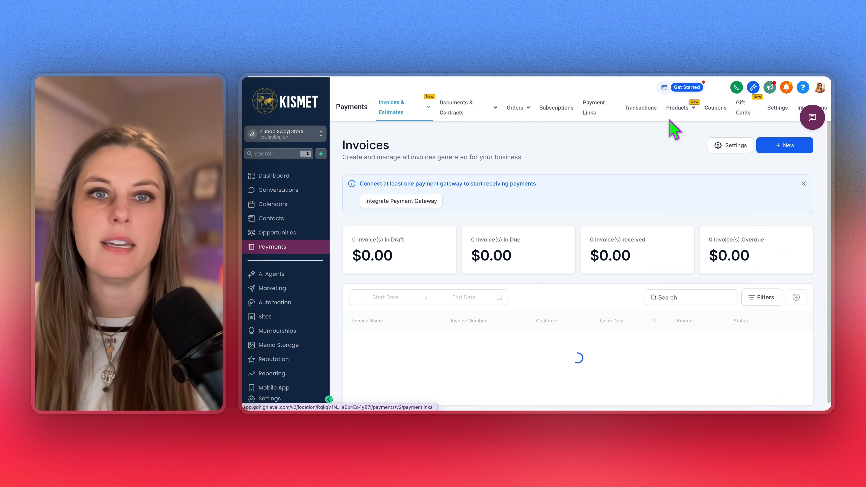
mouse_move(683, 110)
left_click(662, 126)
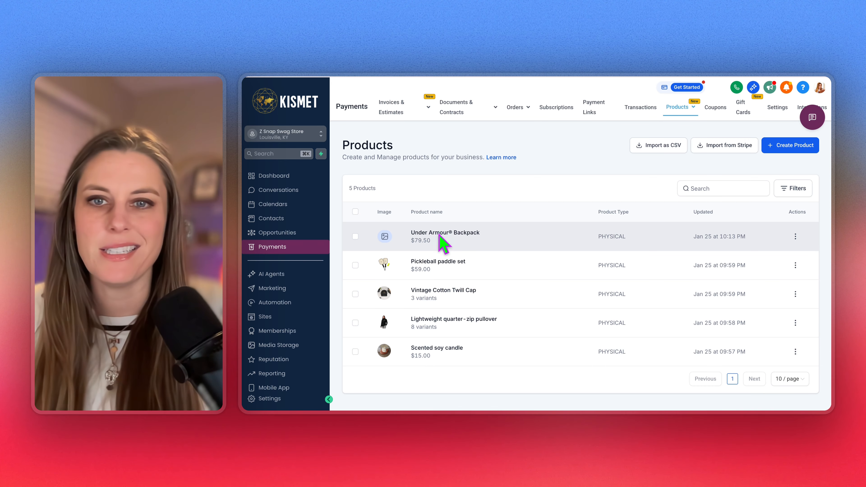
left_click(442, 244)
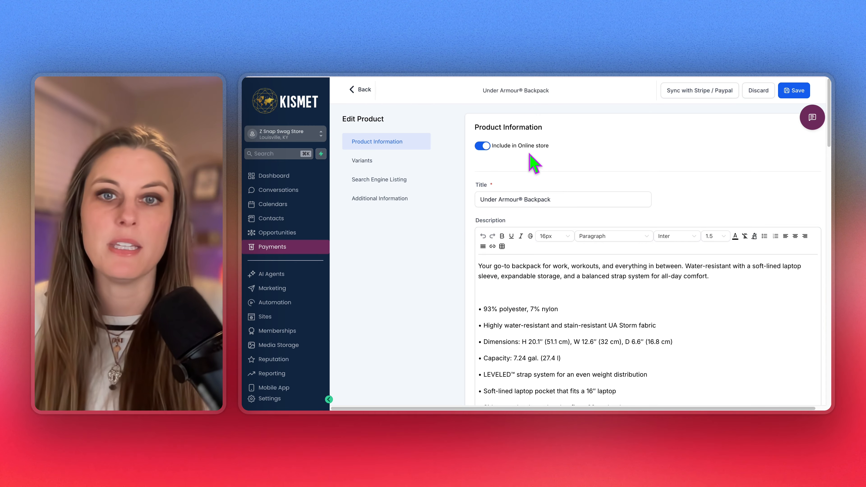
scroll(579, 309, "down", 5)
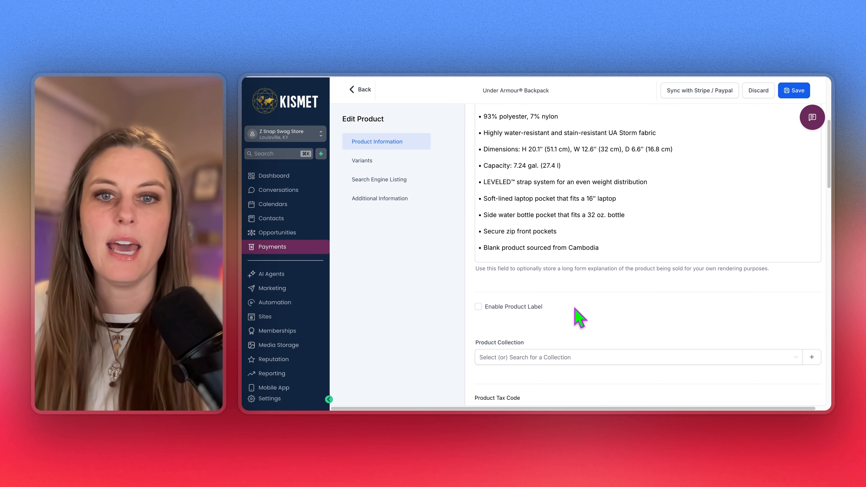
scroll(576, 309, "down", 8)
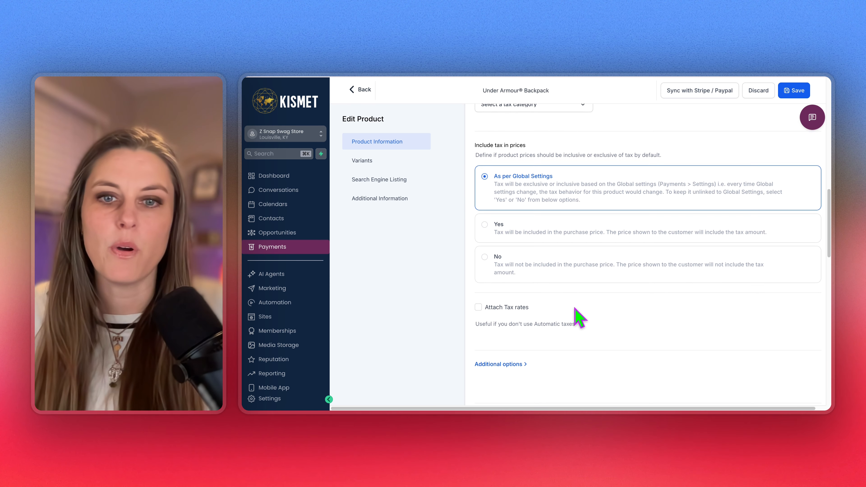
scroll(579, 317, "down", 5)
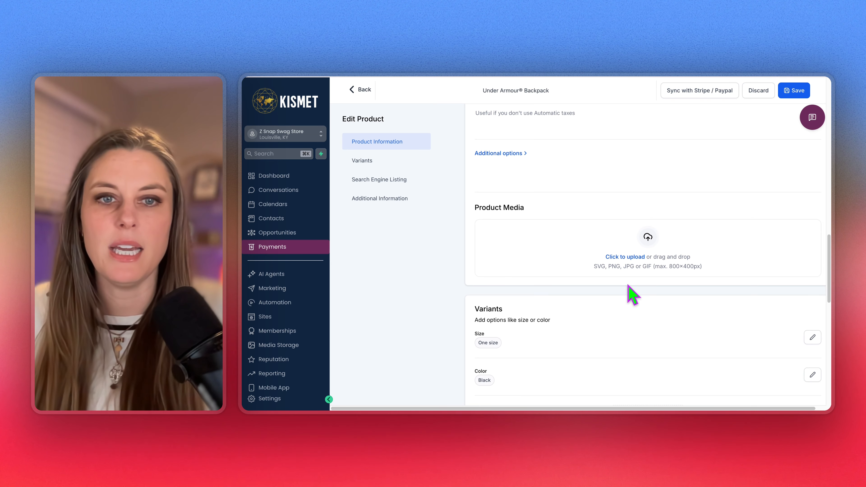
scroll(628, 286, "down", 1)
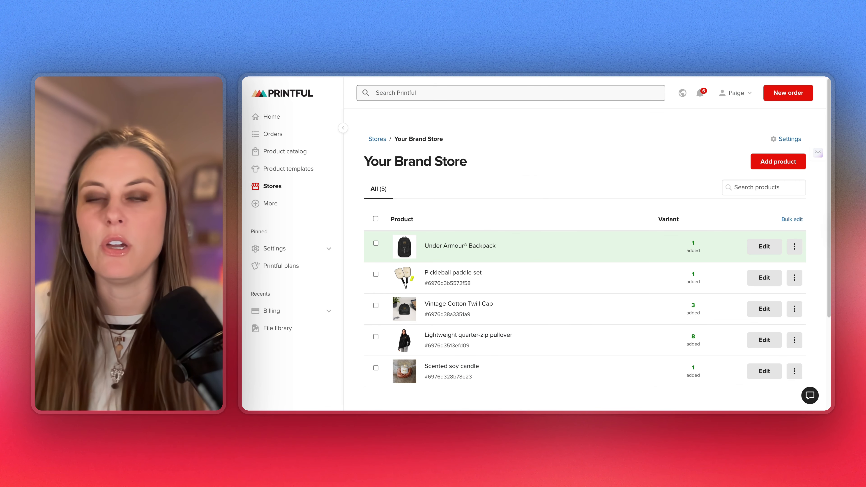
In Printful, download all basic mockups for the Under Armour® Backpack
left_click(794, 247)
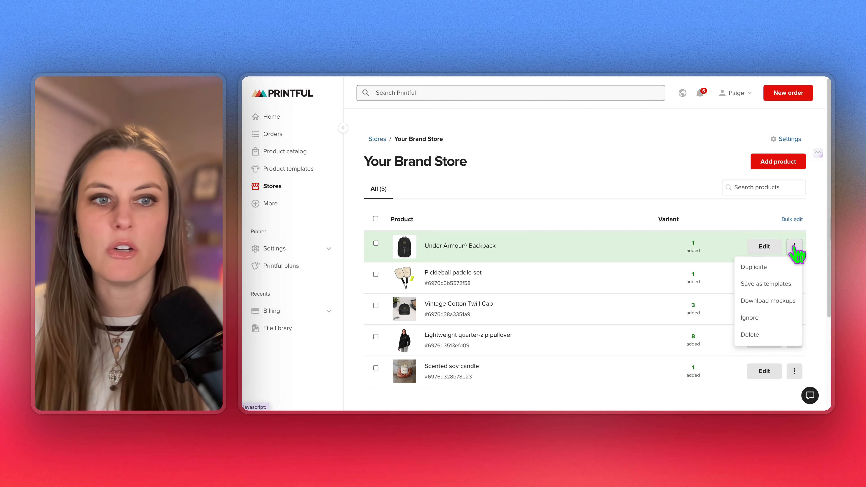
left_click(778, 305)
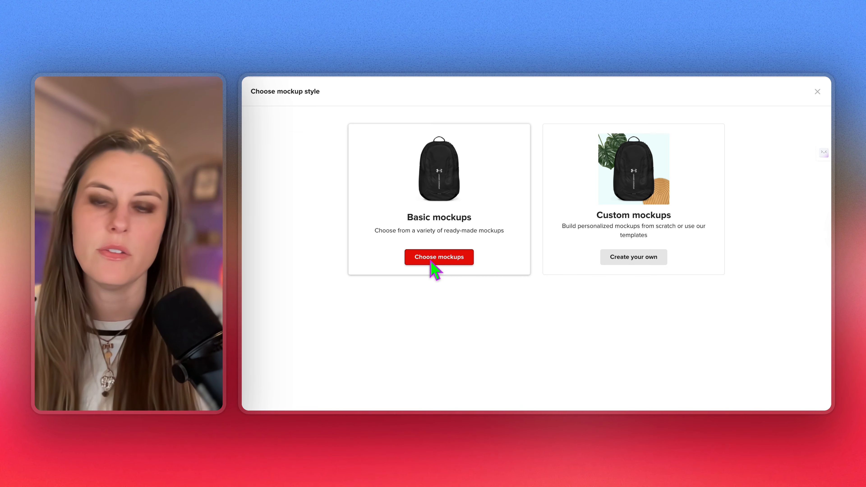
left_click(433, 261)
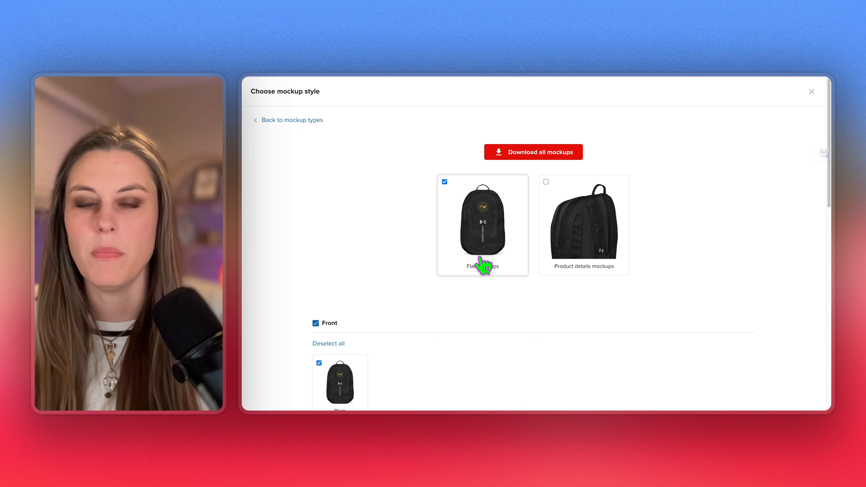
left_click(549, 154)
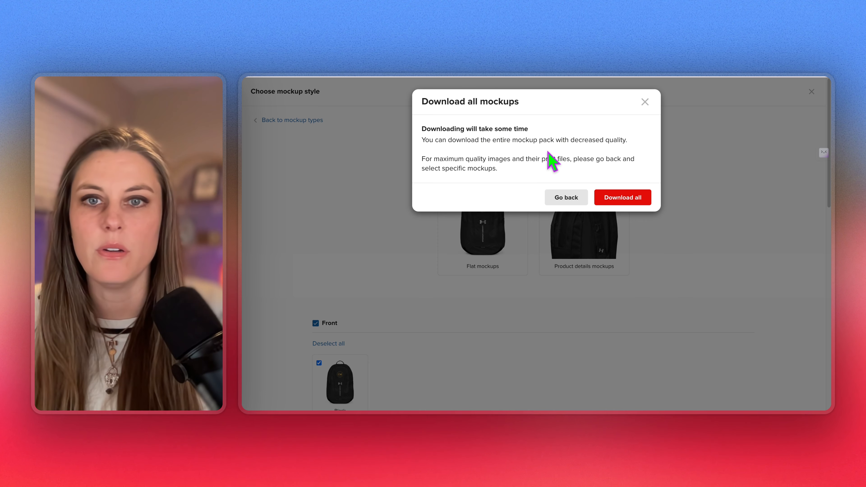
left_click(622, 199)
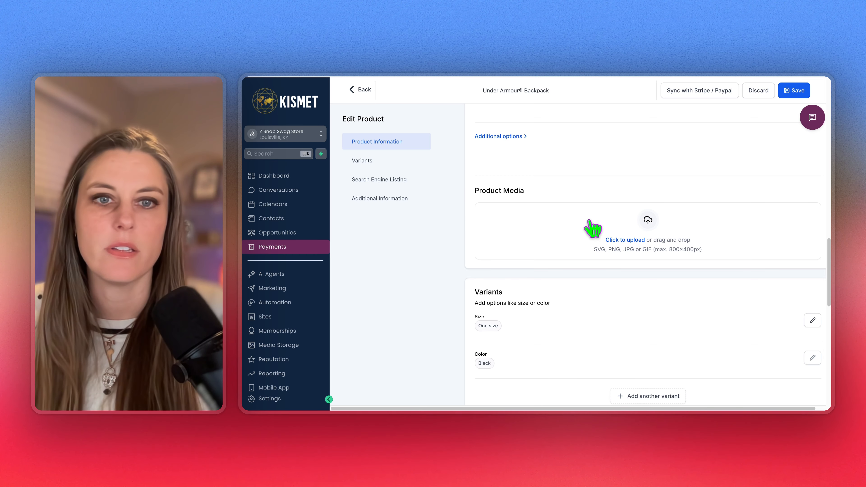
Open the product's media library and check recent downloads for the backpack image
scroll(639, 259, "up", 1)
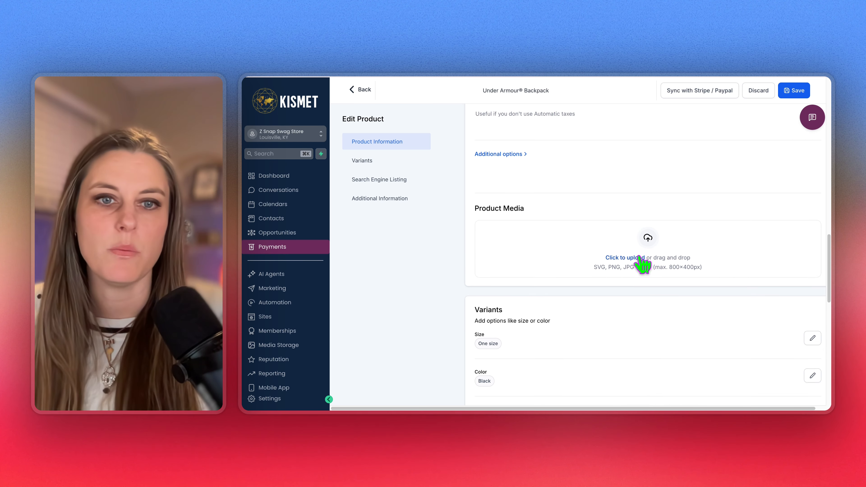
left_click(629, 260)
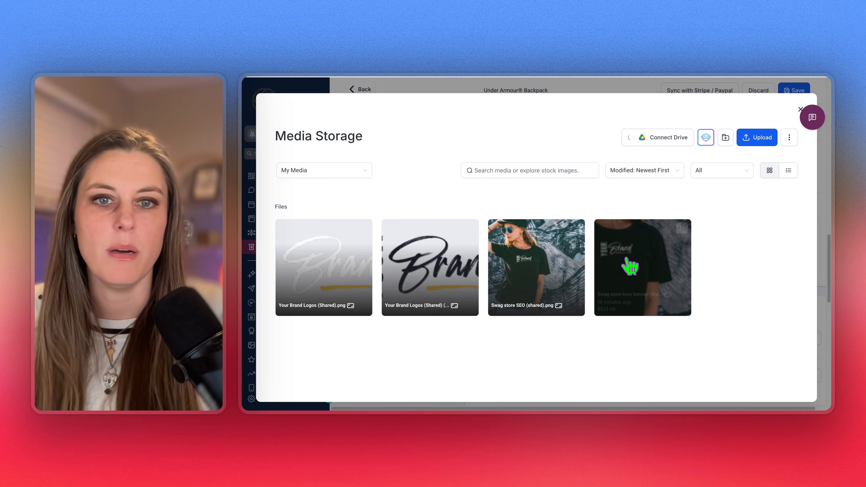
left_click(705, 137)
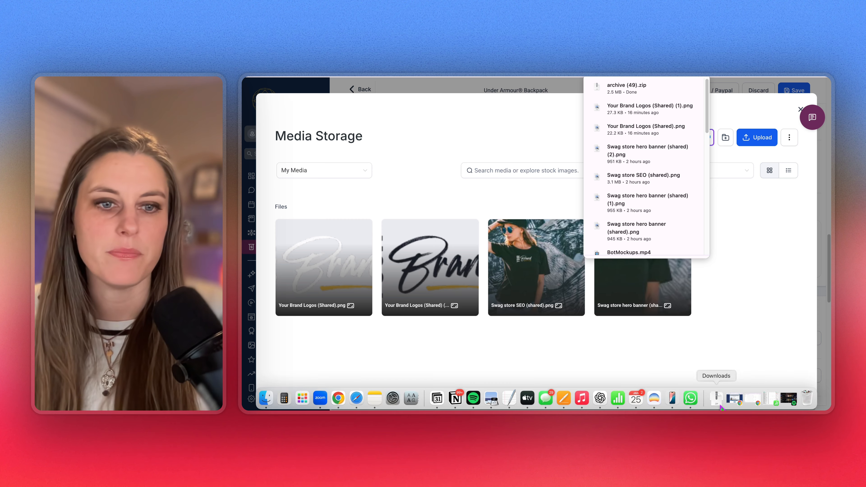
left_click(716, 397)
left_click(487, 151)
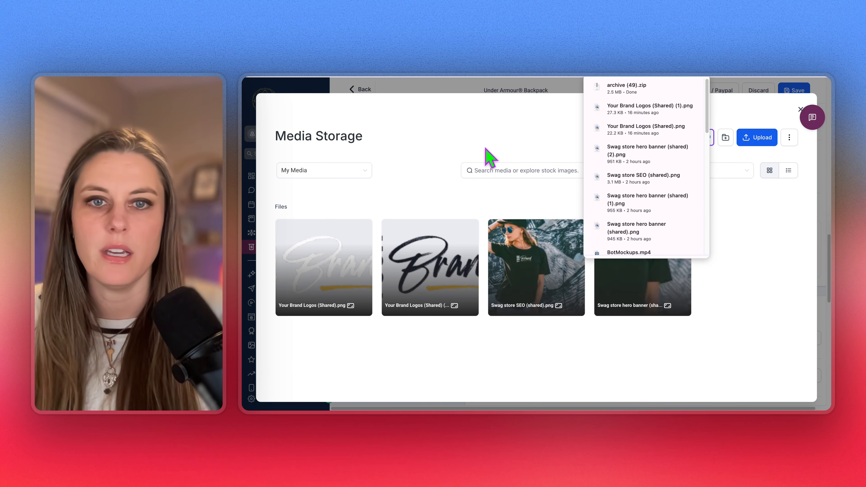
left_click(547, 151)
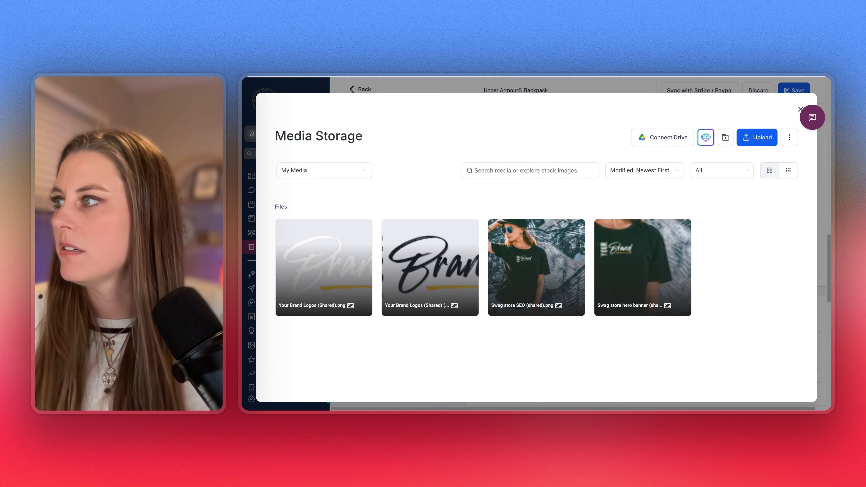
Upload the backpack PNG from the downloaded archive, insert it as product media, and save
left_click(758, 140)
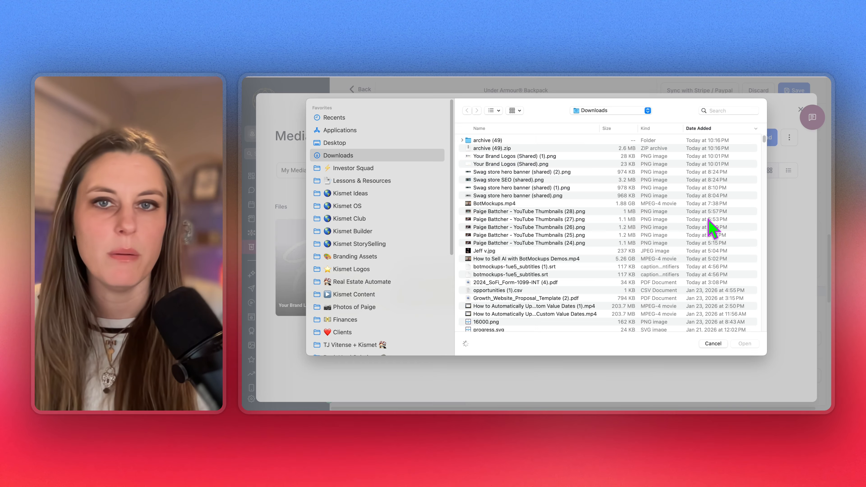
left_click(462, 140)
left_click(499, 188)
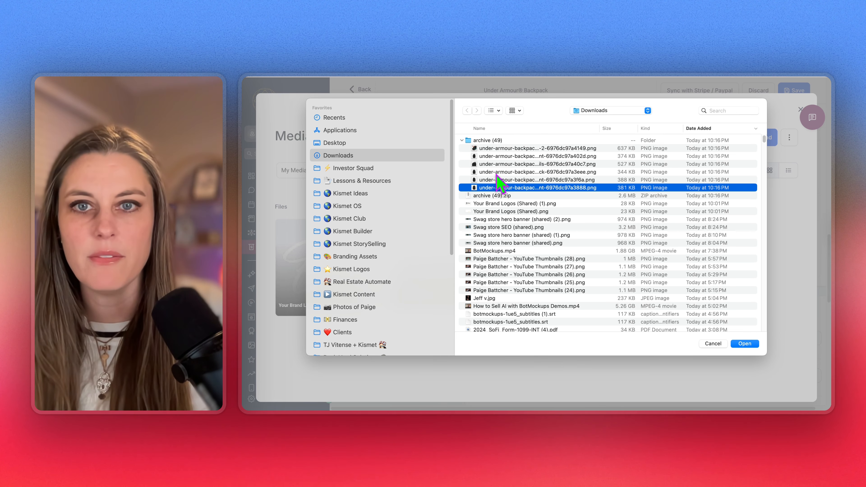
key("space")
key("space")
left_click(744, 343)
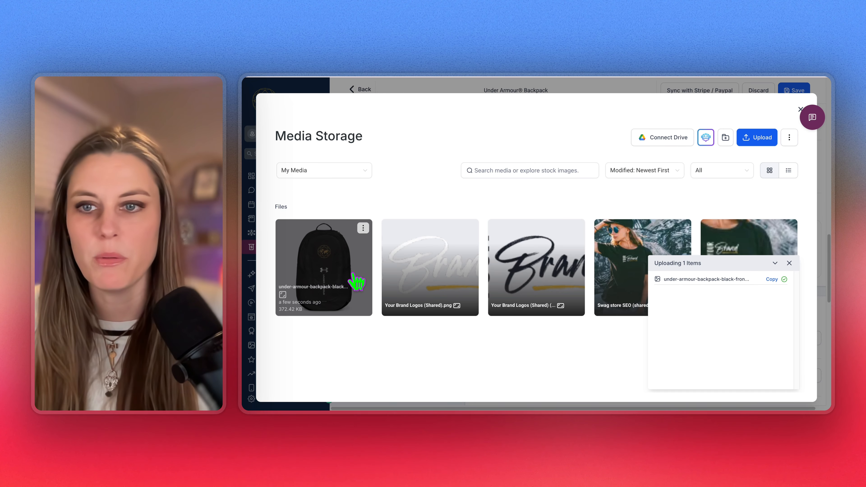
left_click(342, 278)
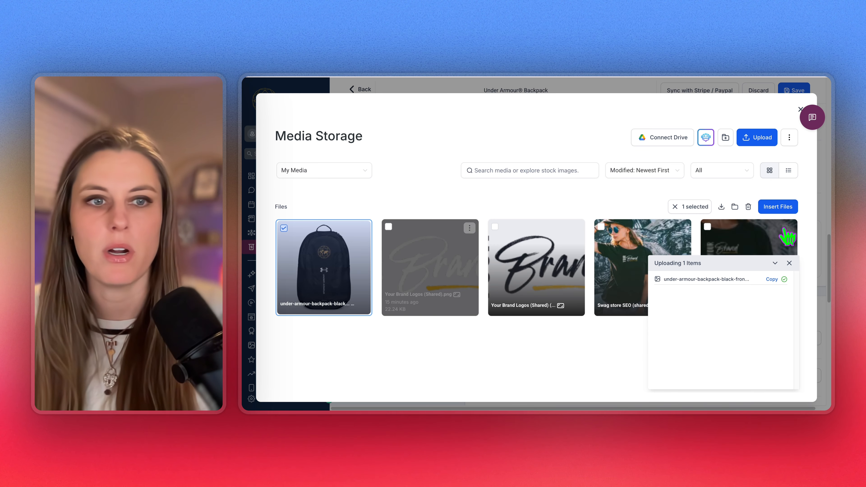
left_click(780, 208)
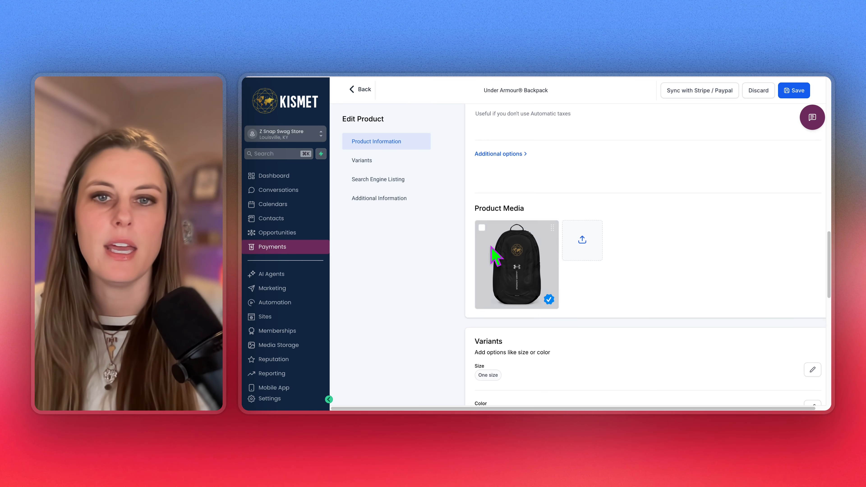
left_click(482, 227)
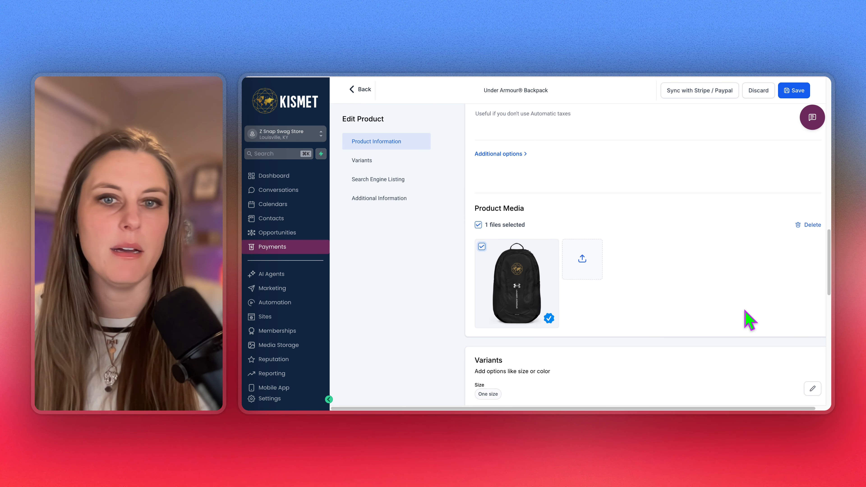
scroll(725, 313, "up", 1)
left_click(795, 90)
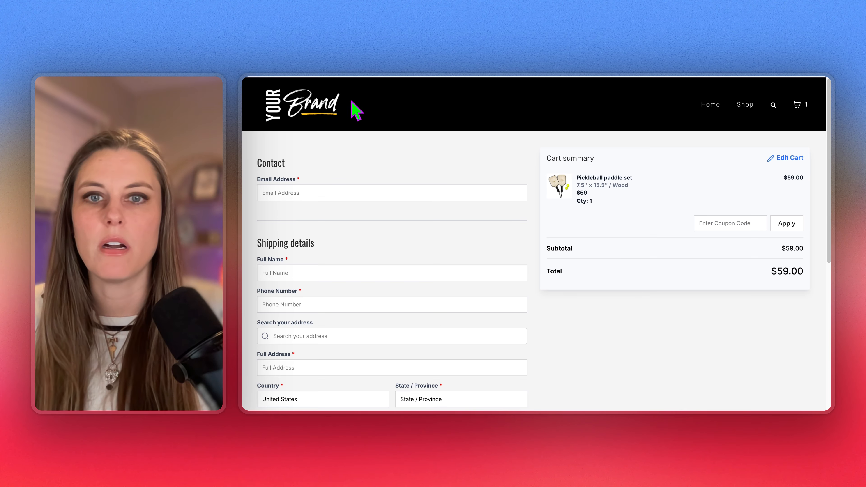
left_click(272, 113)
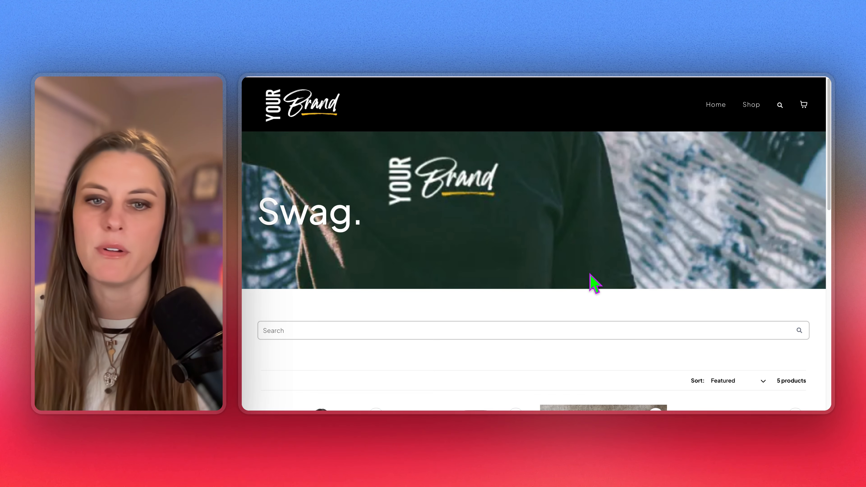
scroll(587, 276, "down", 8)
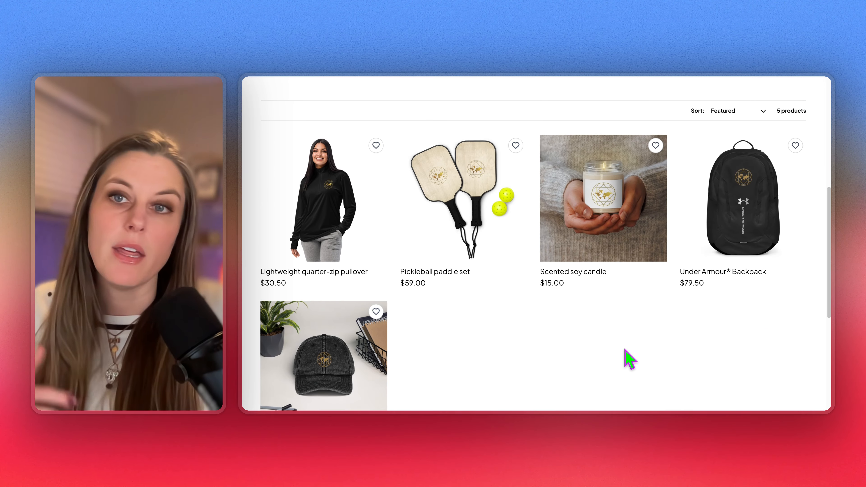
scroll(629, 359, "down", 3)
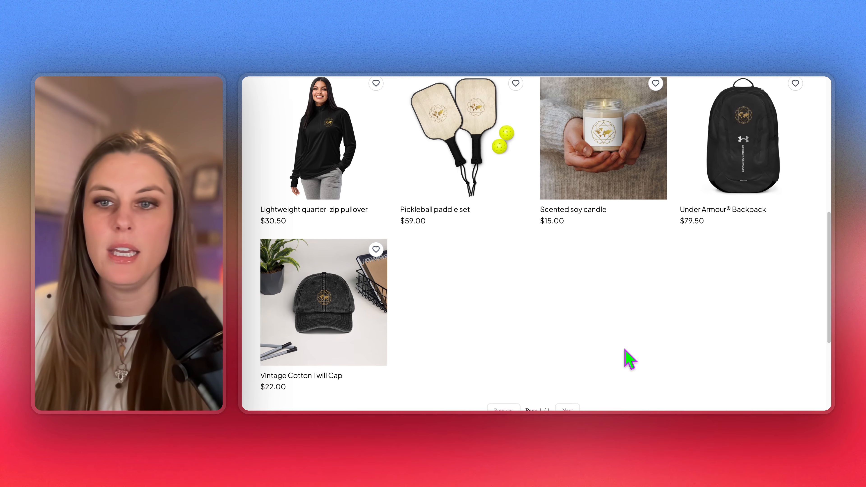
scroll(628, 358, "up", 4)
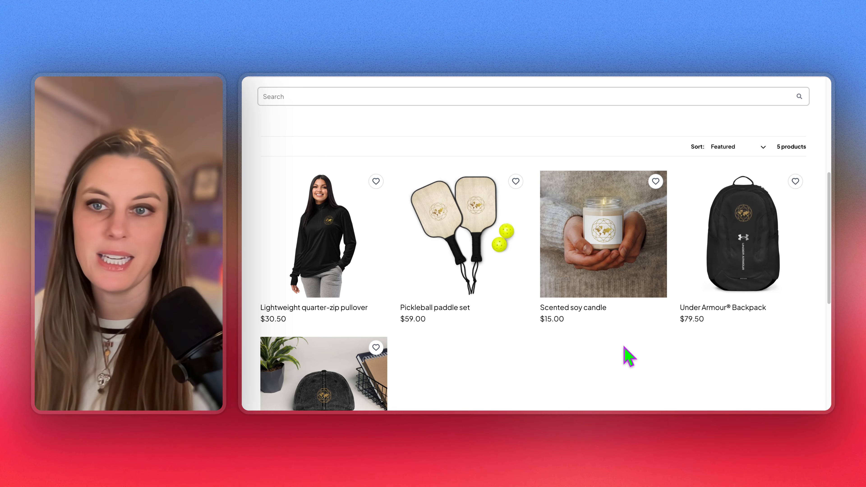
scroll(629, 358, "down", 1)
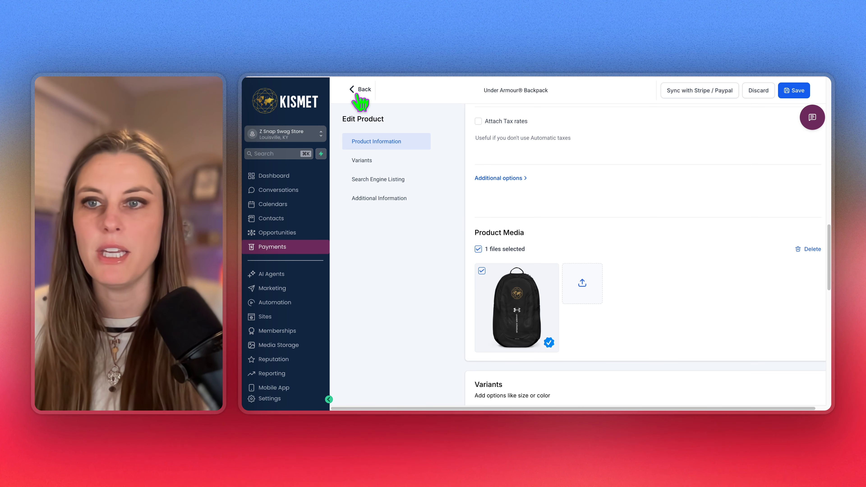
Go from the product back to Sites and show the Stores list
left_click(360, 90)
left_click(269, 317)
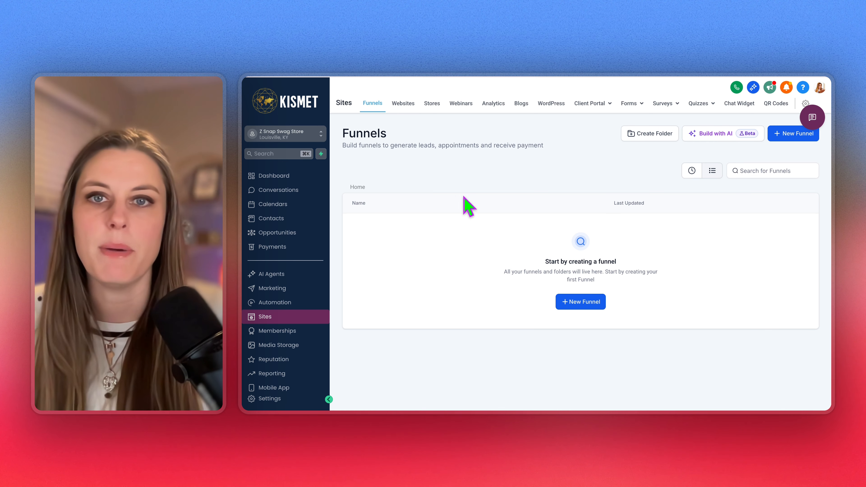
left_click(430, 104)
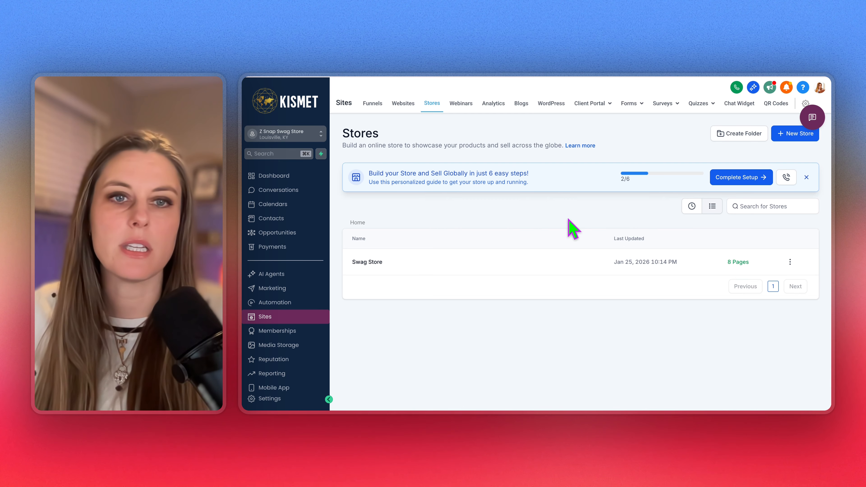
left_click_drag(368, 171, 541, 187)
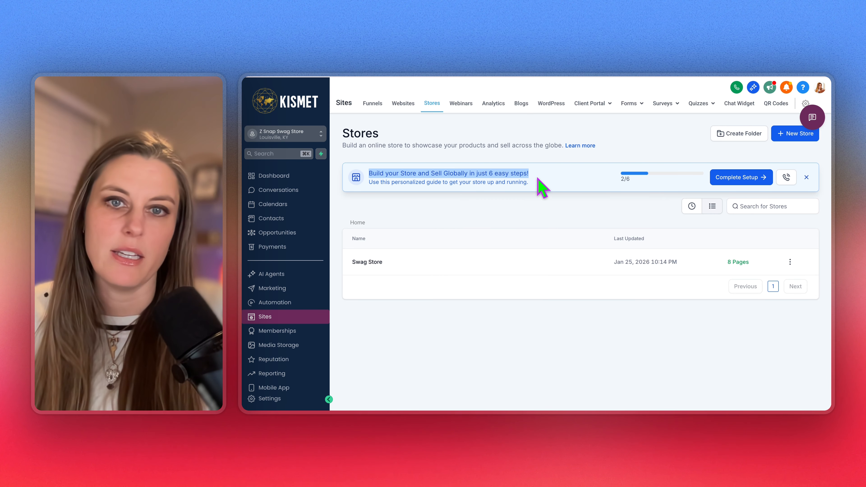
left_click(541, 193)
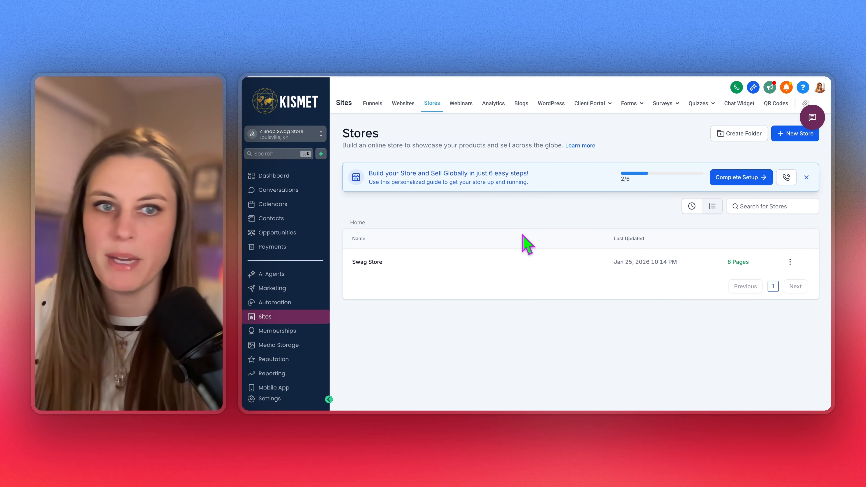
Review the Swag Store's setup guide tasks, including Add Products, then close it
left_click(741, 178)
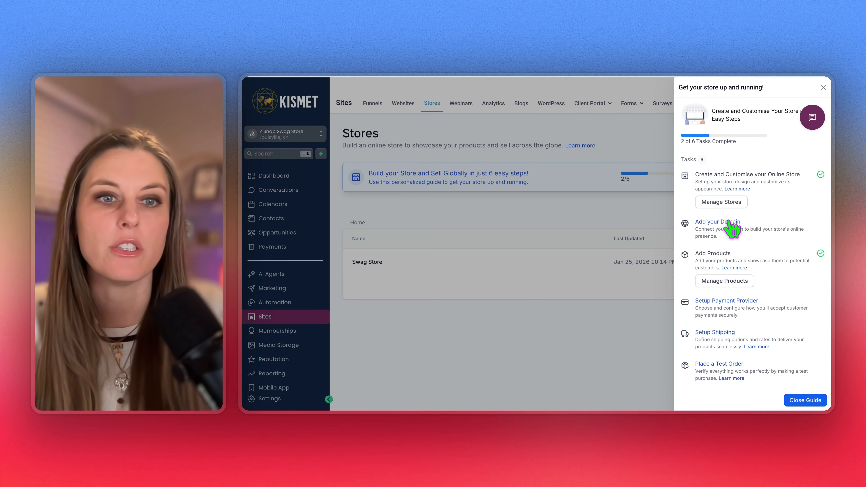
left_click_drag(694, 256, 752, 257)
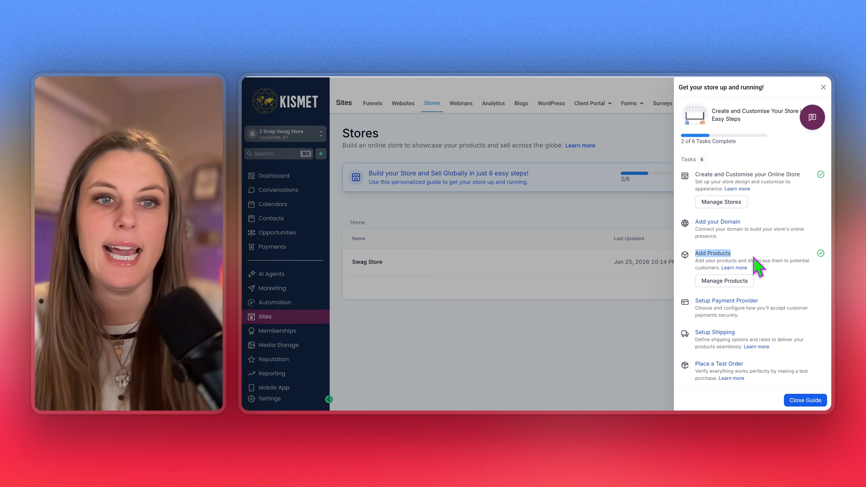
left_click(784, 269)
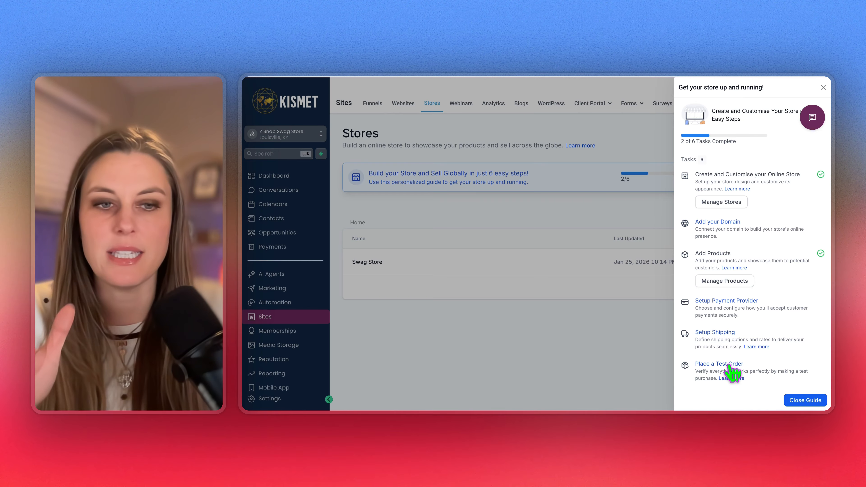
left_click(606, 354)
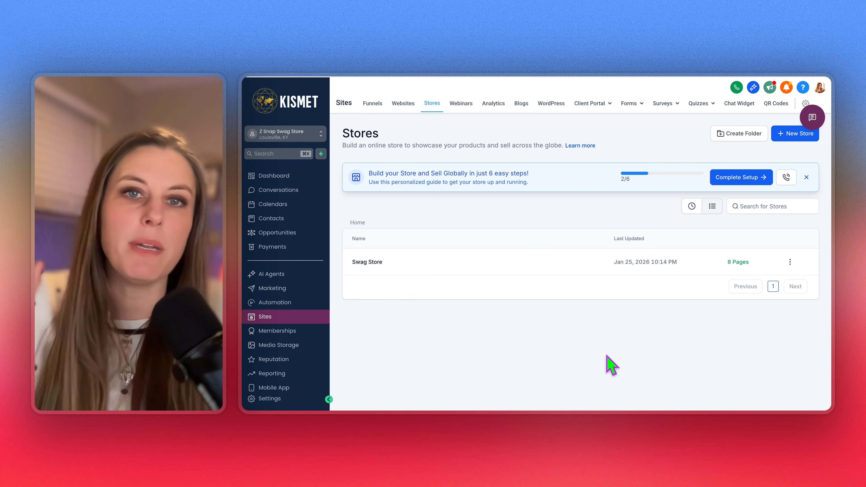
Open Swag Store's Settings and review the Domain options without picking one
left_click(370, 262)
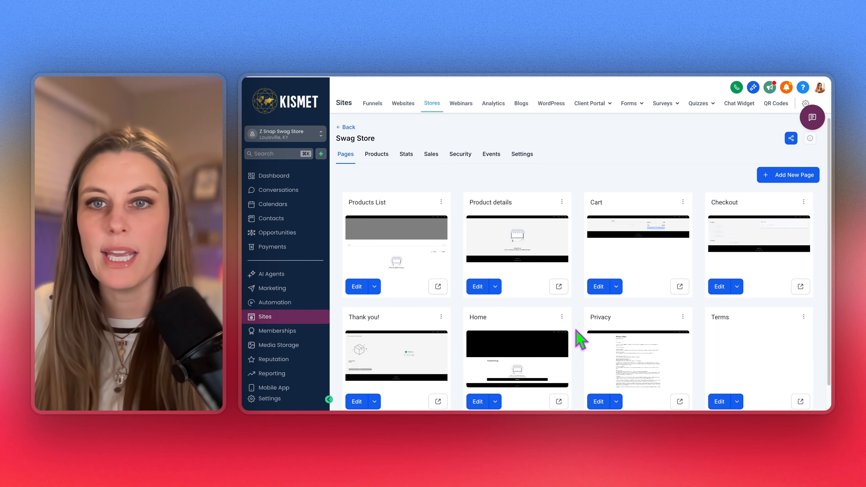
left_click(531, 154)
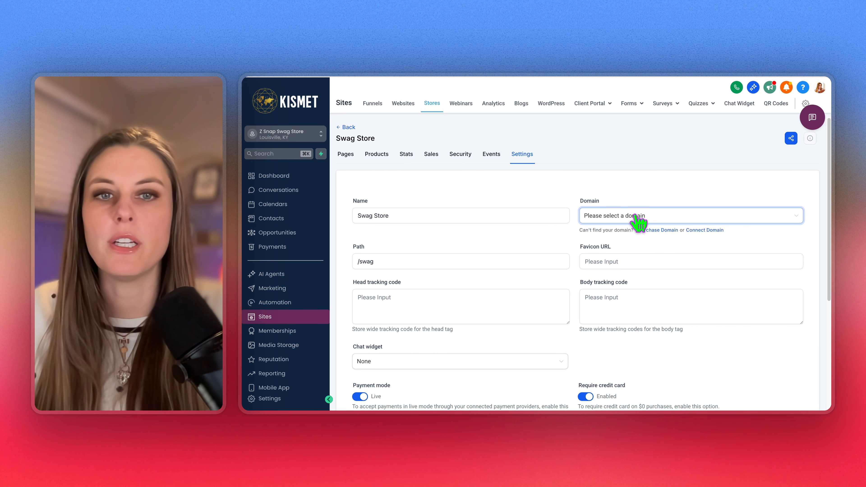
left_click(651, 218)
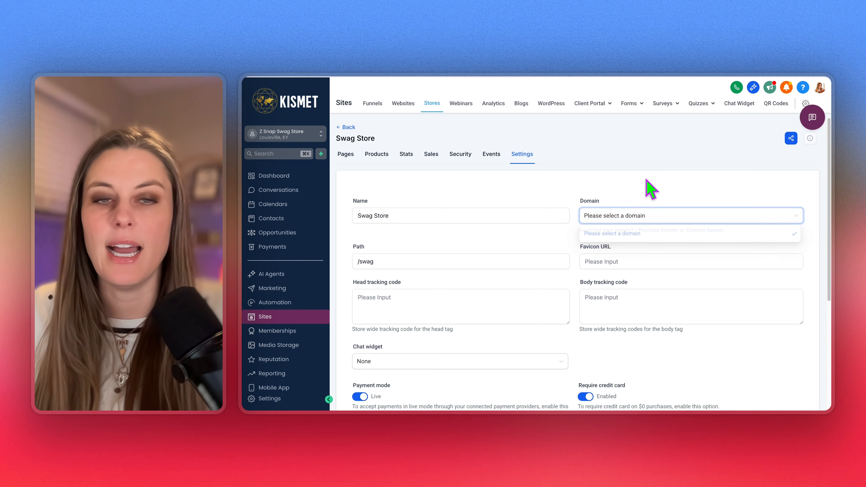
left_click(657, 217)
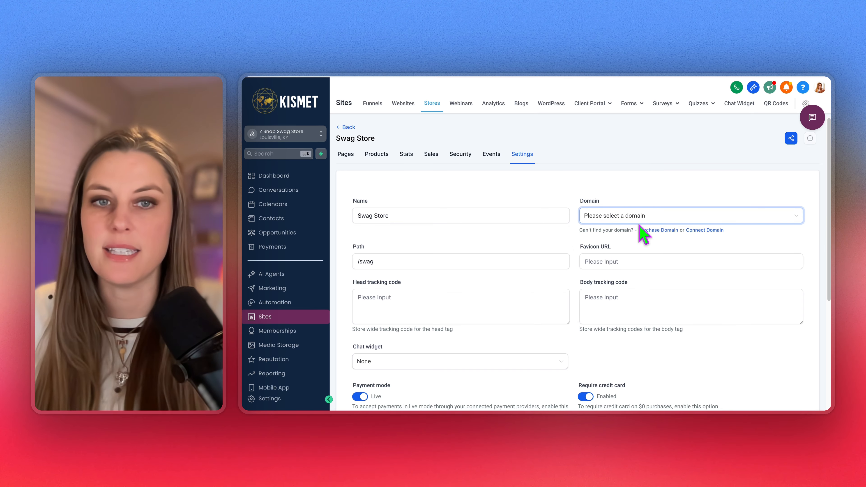
scroll(649, 294, "down", 4)
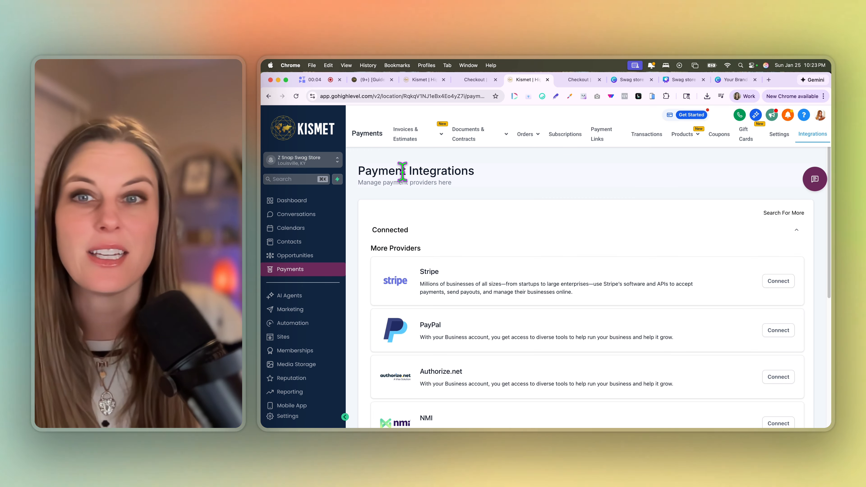
Review the Swag Store's payment settings (Live mode, credit card required) and begin connecting Stripe
left_click_drag(357, 170, 541, 183)
left_click(542, 184)
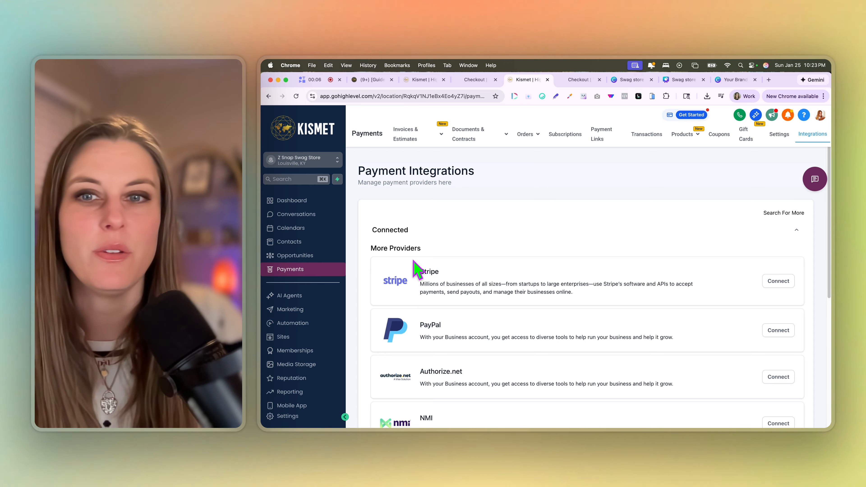
scroll(497, 335, "down", 1)
scroll(498, 334, "down", 5)
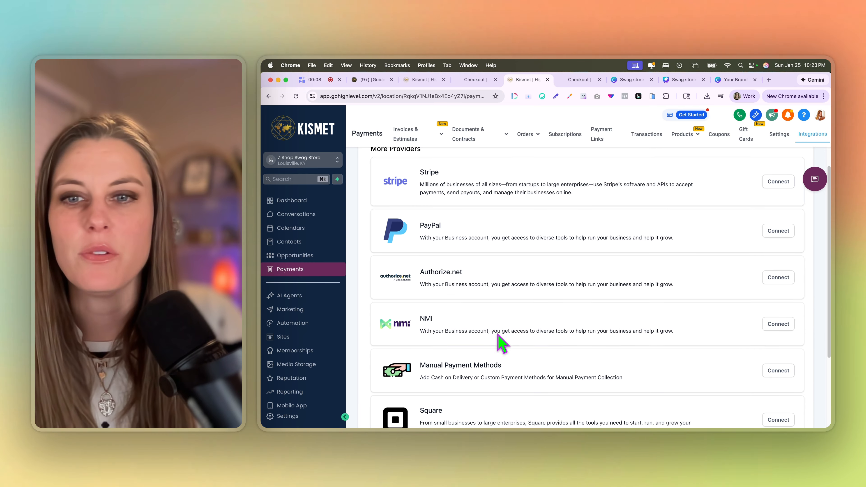
scroll(504, 244, "up", 6)
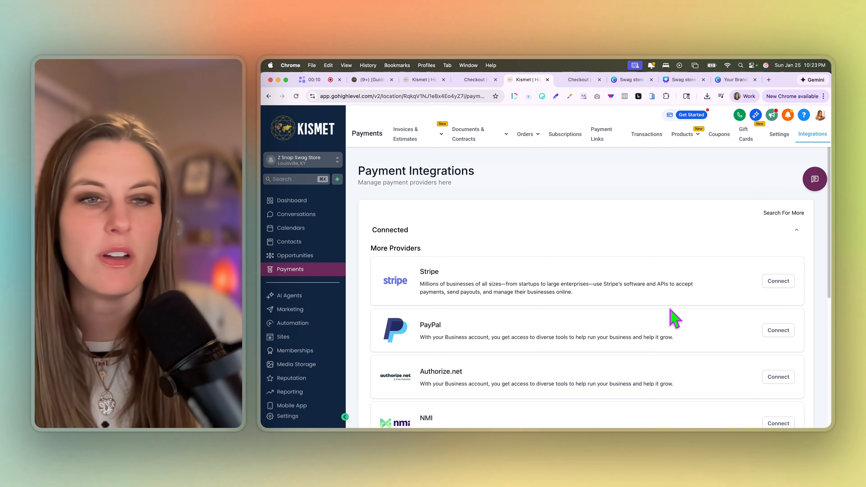
left_click(778, 281)
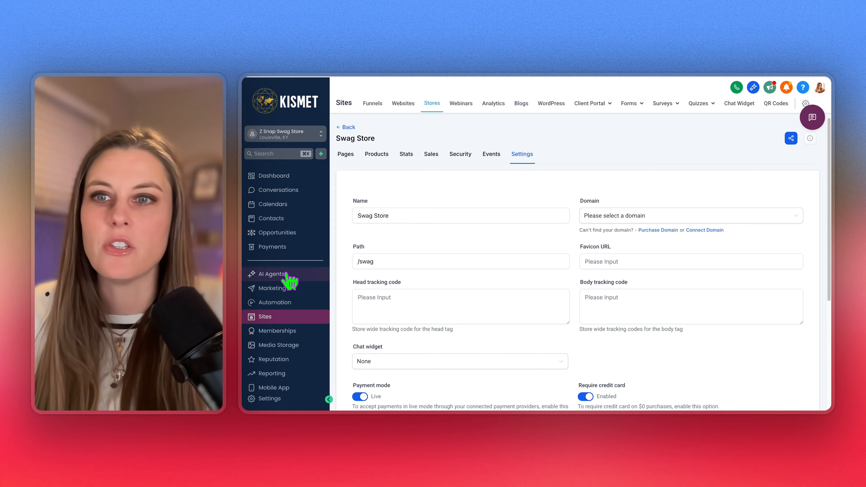
Start a new coupon in Payments named TEST with code TEST123
left_click(268, 250)
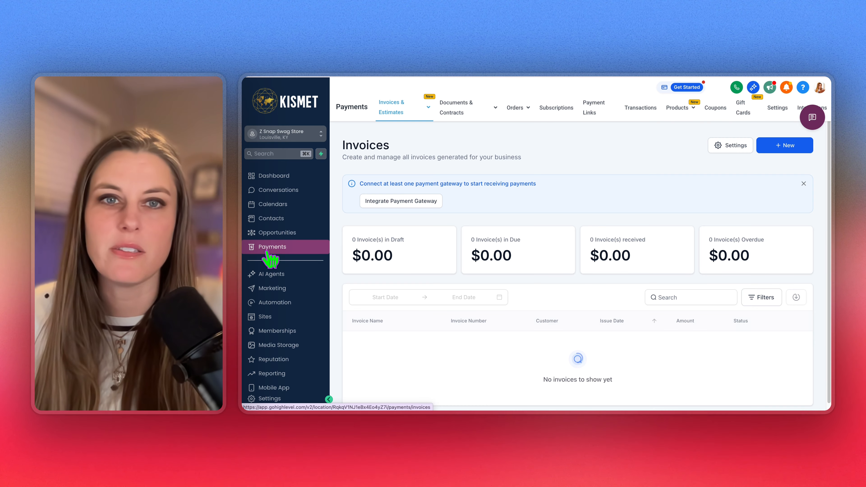
left_click(716, 108)
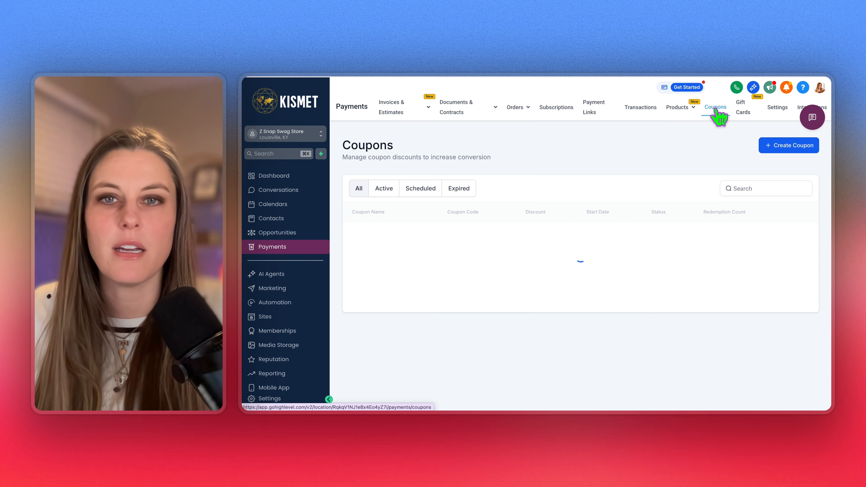
left_click(793, 146)
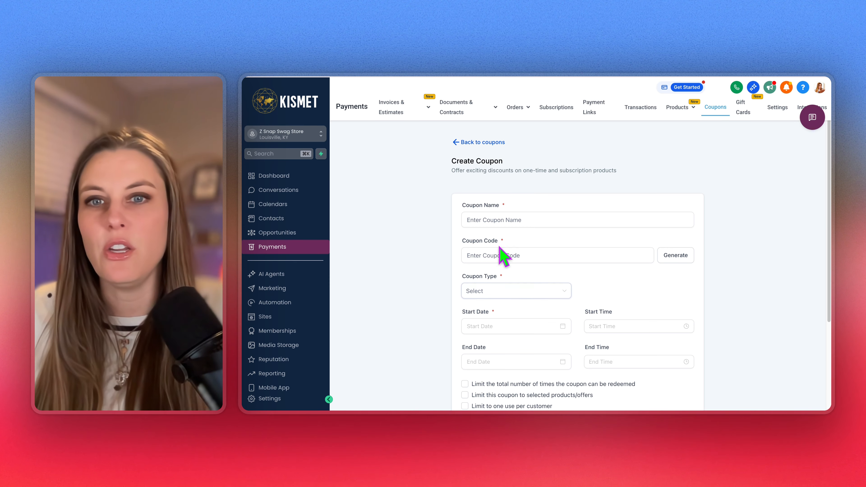
left_click(528, 221)
scroll(687, 294, "down", 2)
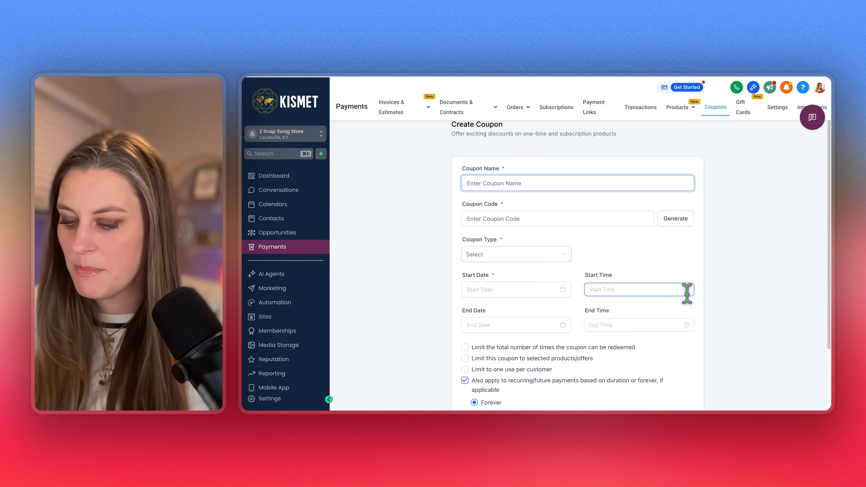
type("TEST")
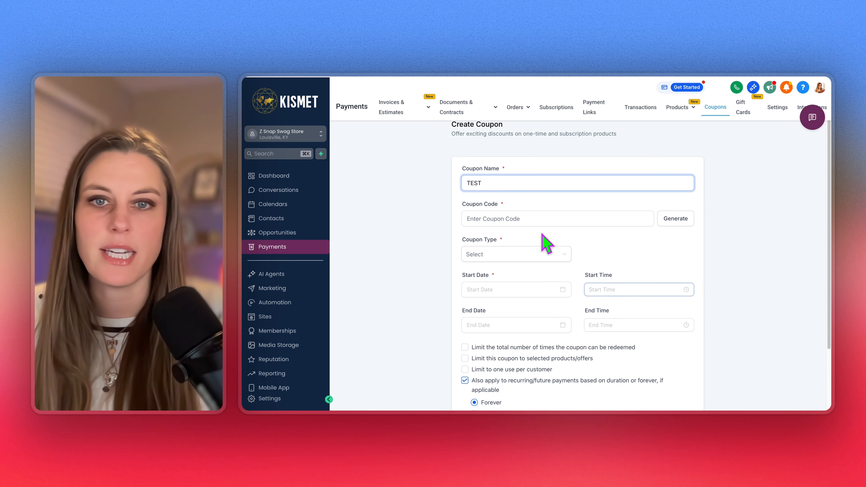
left_click(517, 218)
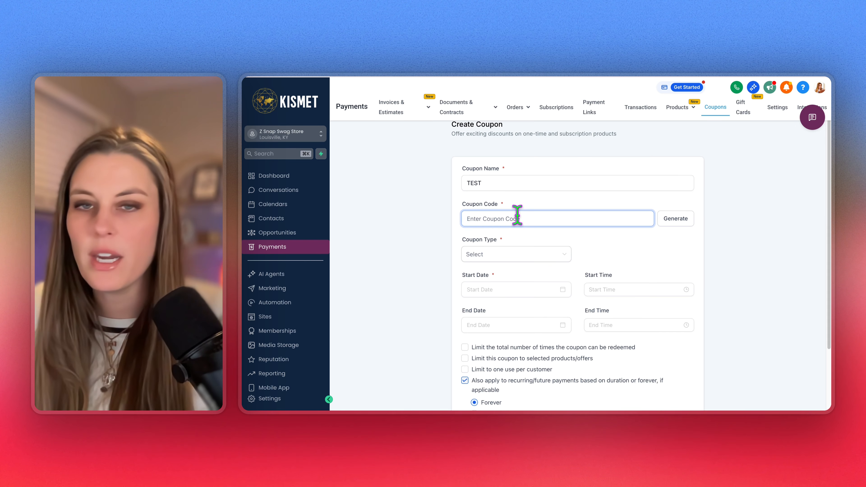
type("TEST")
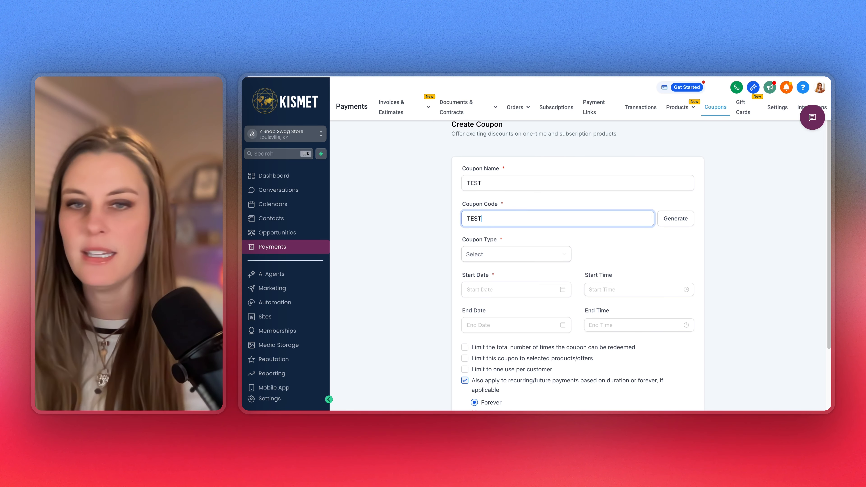
type("1")
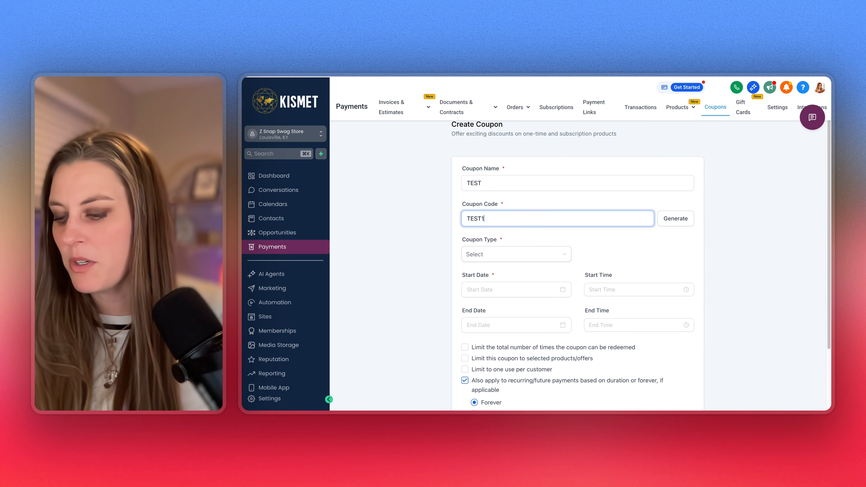
type("23")
left_click(647, 257)
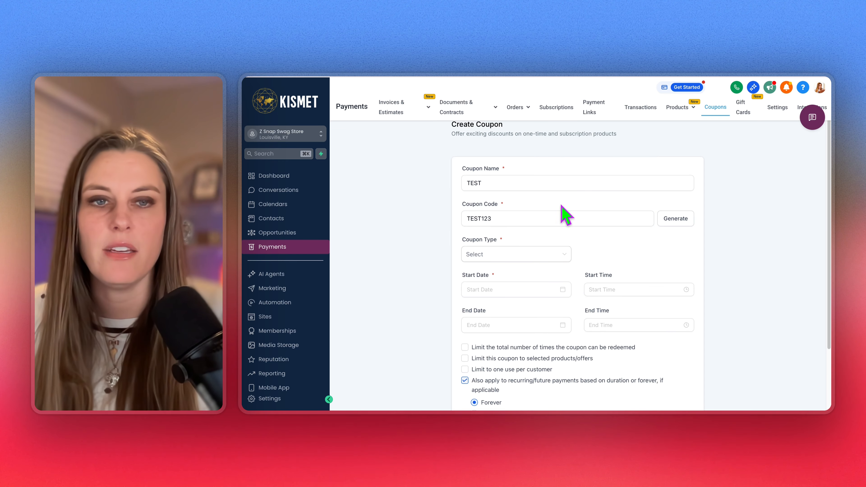
Make it a 100% percentage coupon starting January 25, 2026
left_click(499, 259)
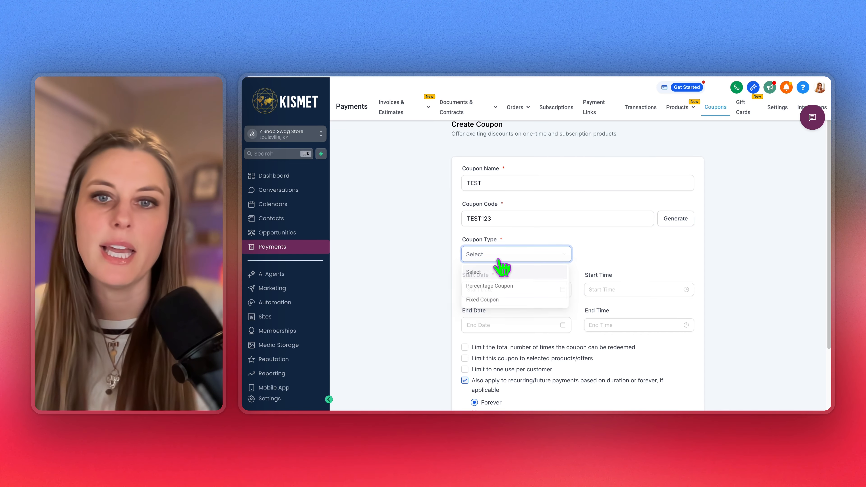
left_click(516, 287)
left_click(633, 256)
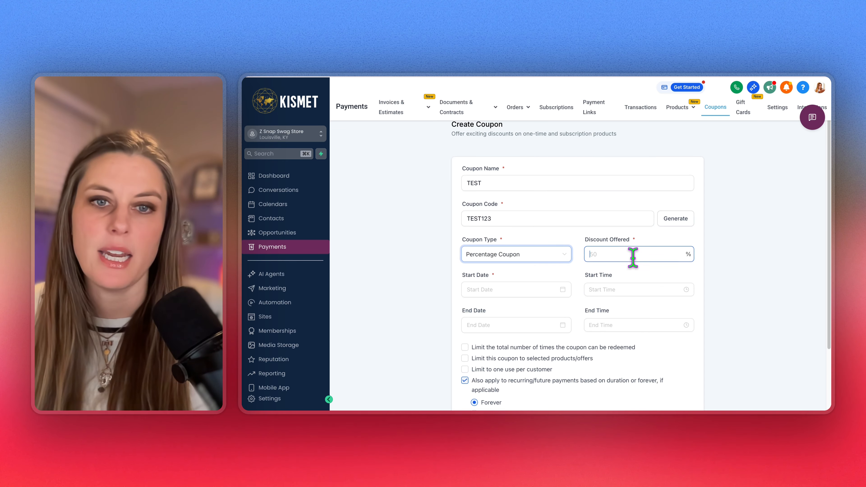
type("100")
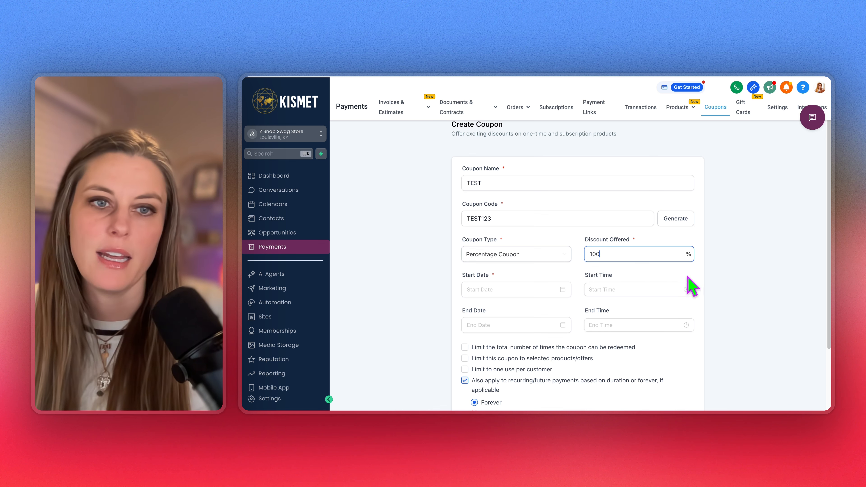
left_click(690, 271)
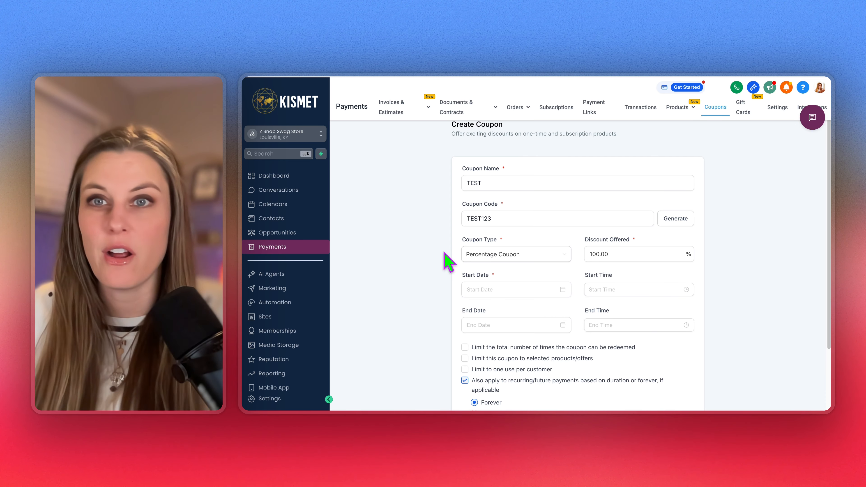
left_click(519, 289)
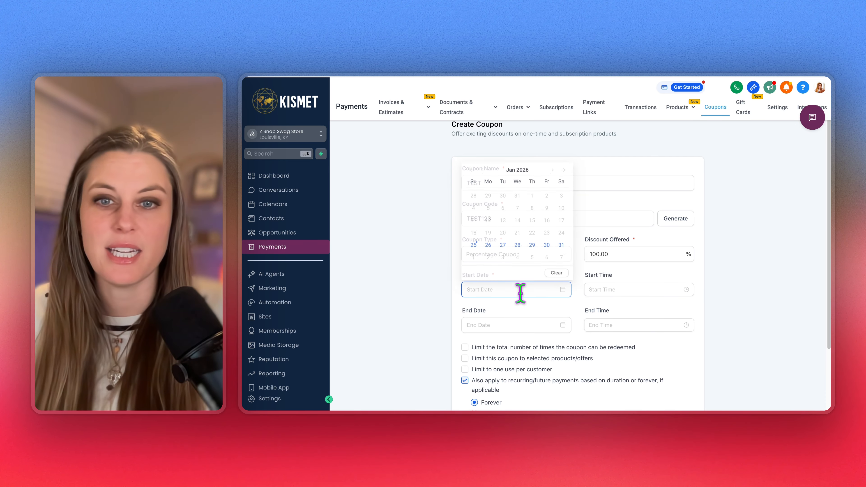
left_click(473, 244)
Limit the coupon to one use per customer and 1 total redemption, then create it
scroll(678, 373, "down", 3)
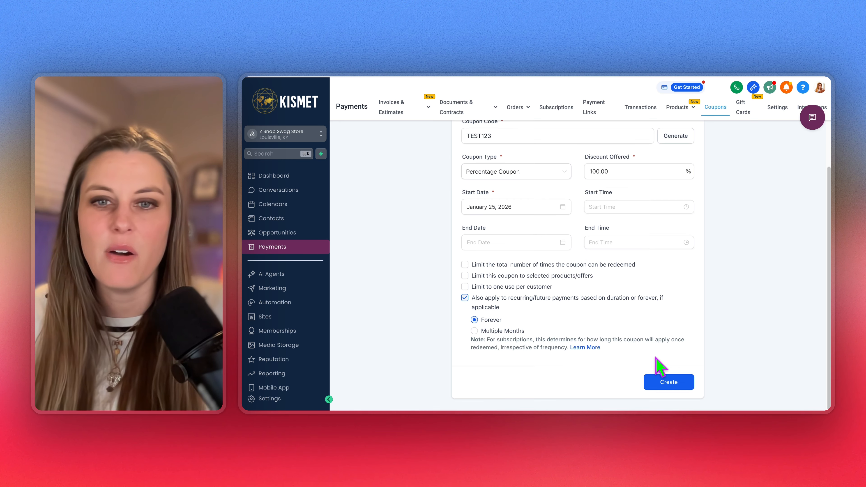
left_click(464, 287)
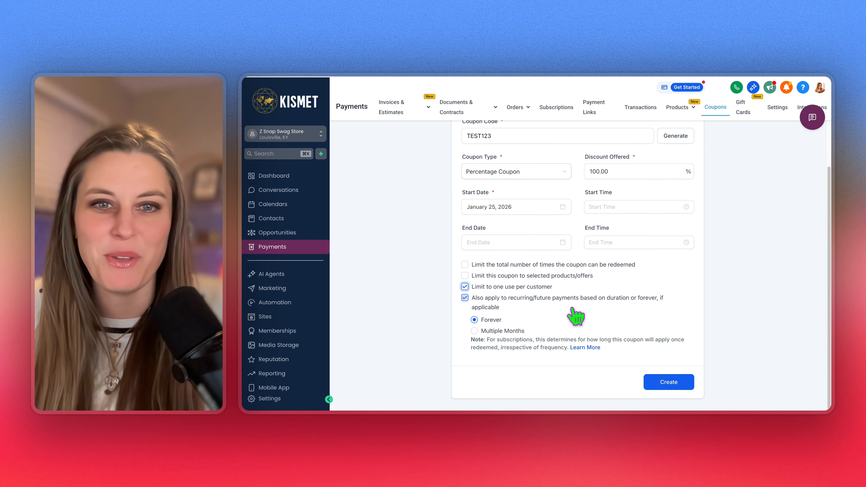
left_click(464, 264)
left_click(489, 280)
type("1")
left_click(639, 290)
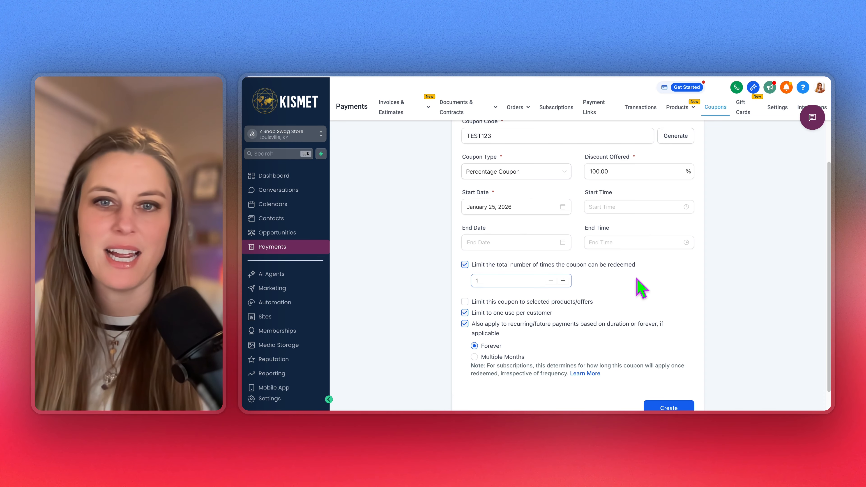
scroll(677, 340, "down", 1)
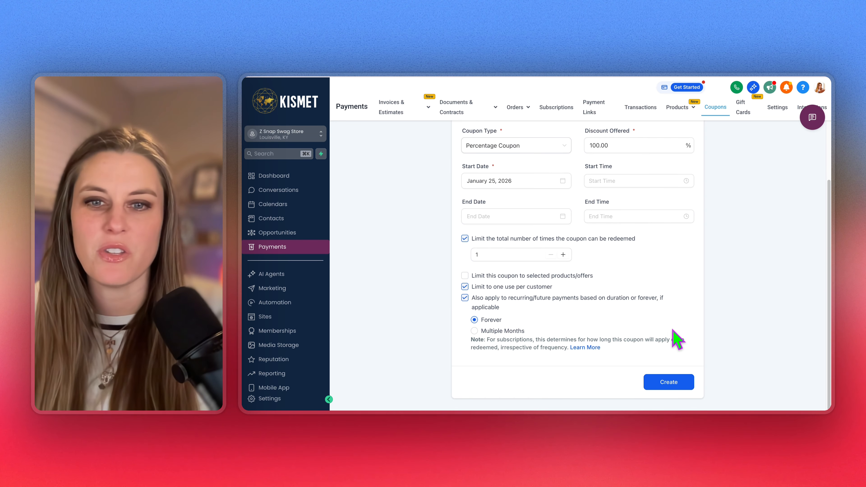
left_click(674, 382)
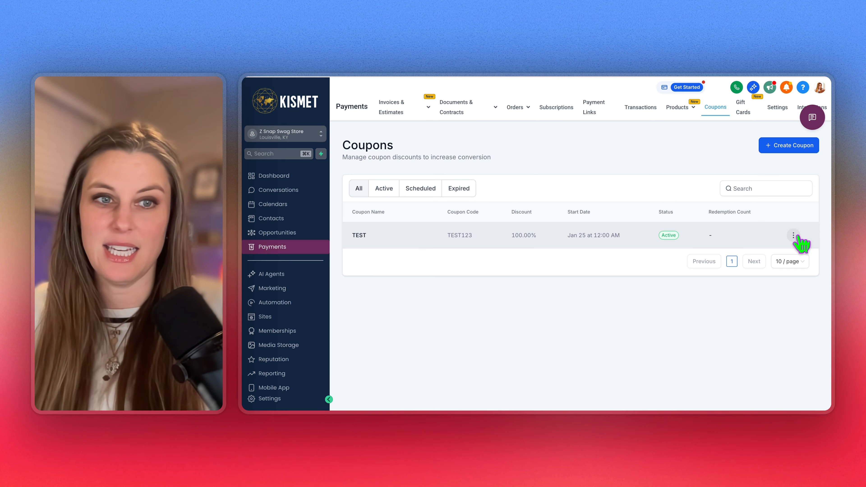
Check the new TEST coupon's actions and select its TEST123 code
left_click(793, 235)
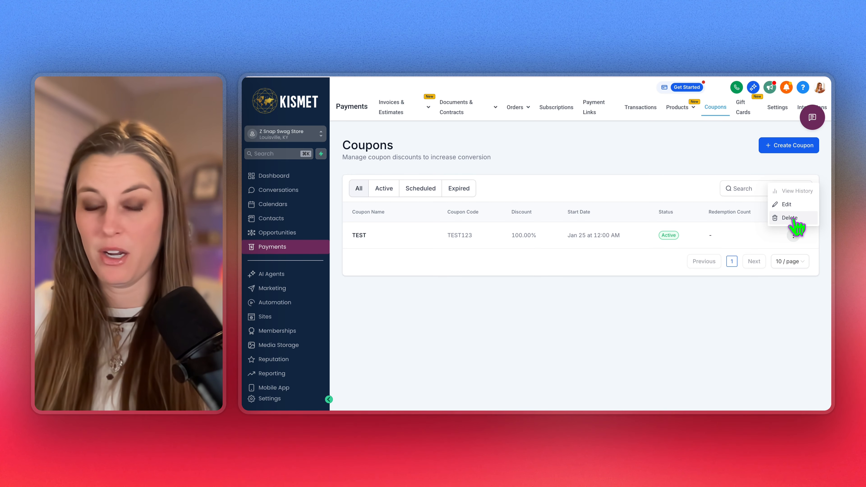
left_click(487, 324)
left_click_drag(447, 234, 470, 235)
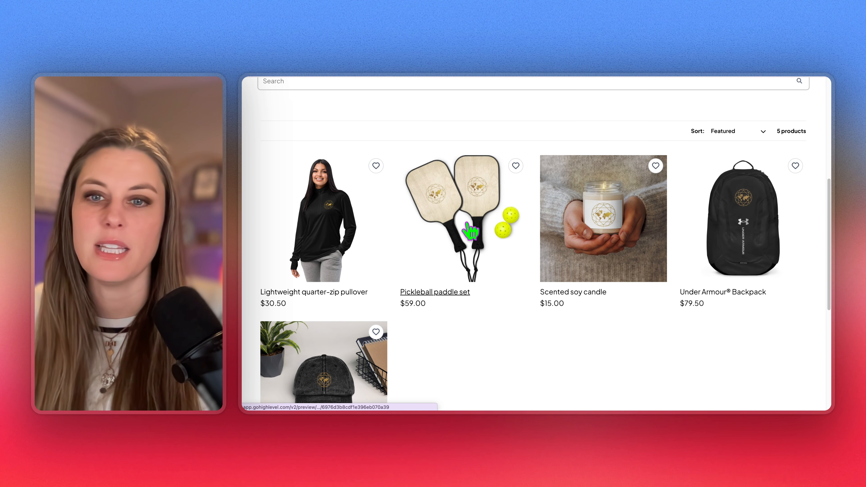
Add one Pickleball paddle set to the cart from the store preview
left_click(449, 290)
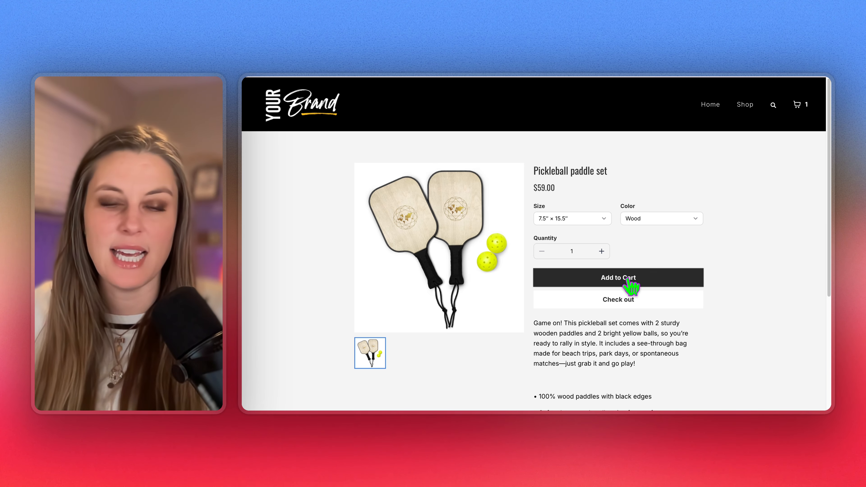
left_click(641, 283)
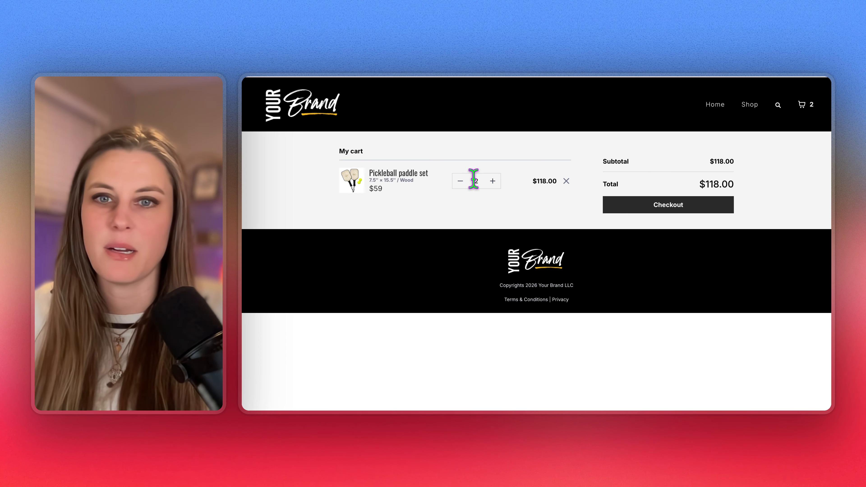
left_click(460, 181)
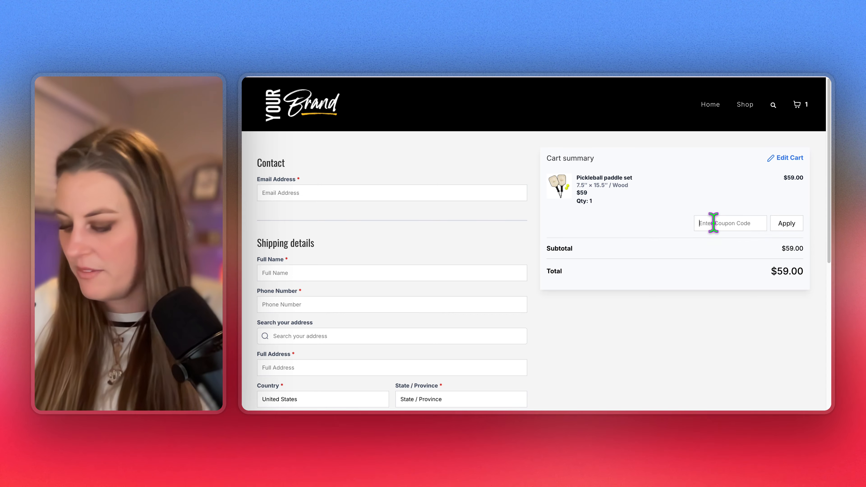
Apply coupon TEST123 at checkout, bringing the $59.00 order to a $0.00 total
left_click(714, 222)
left_click(804, 252)
left_click(790, 228)
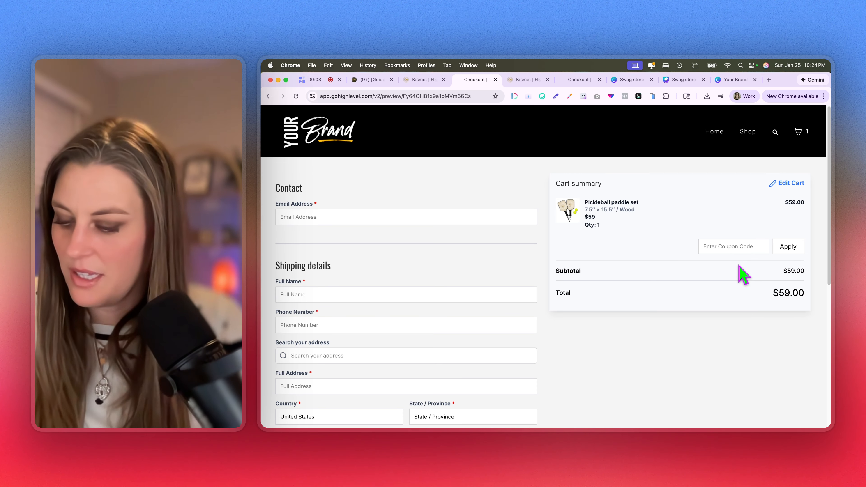
left_click(733, 246)
type("TEST123")
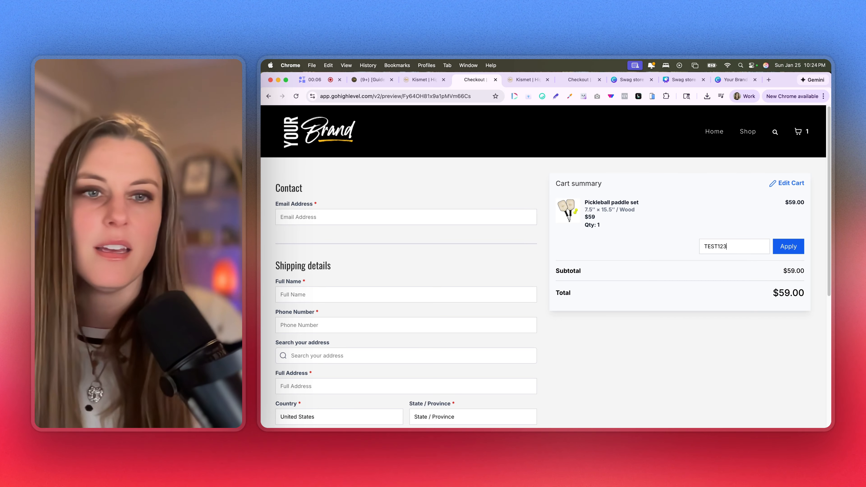
left_click(789, 248)
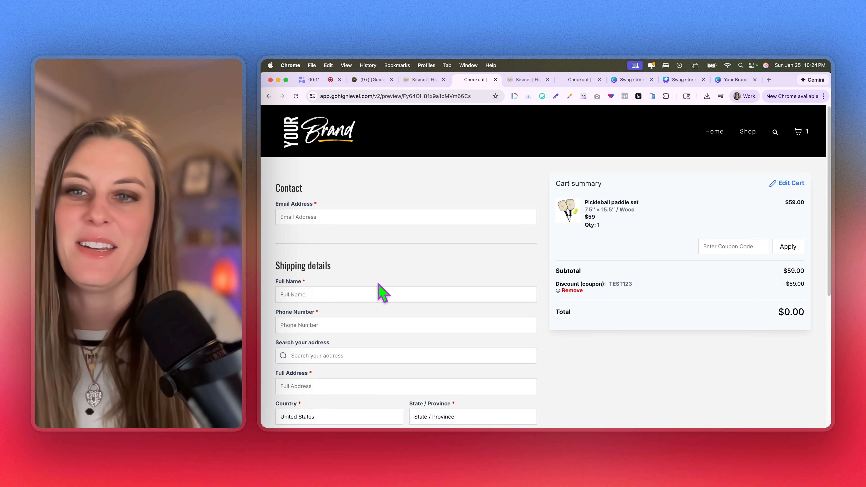
scroll(440, 382, "down", 5)
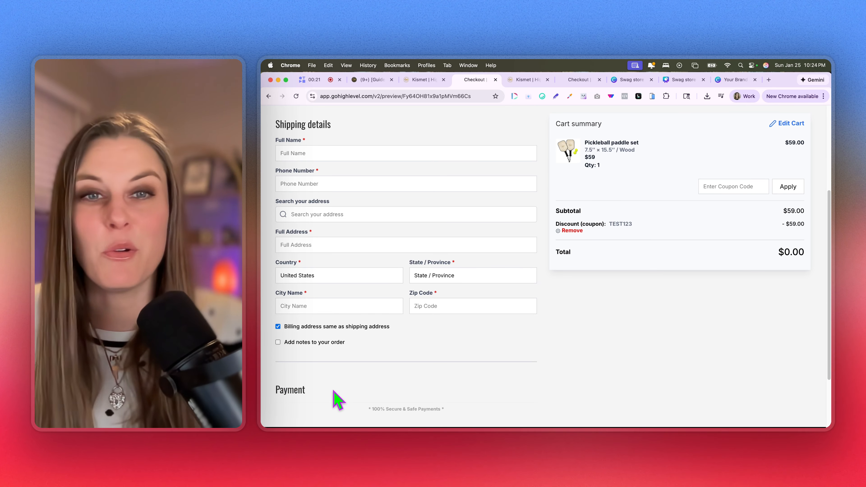
scroll(337, 397, "up", 5)
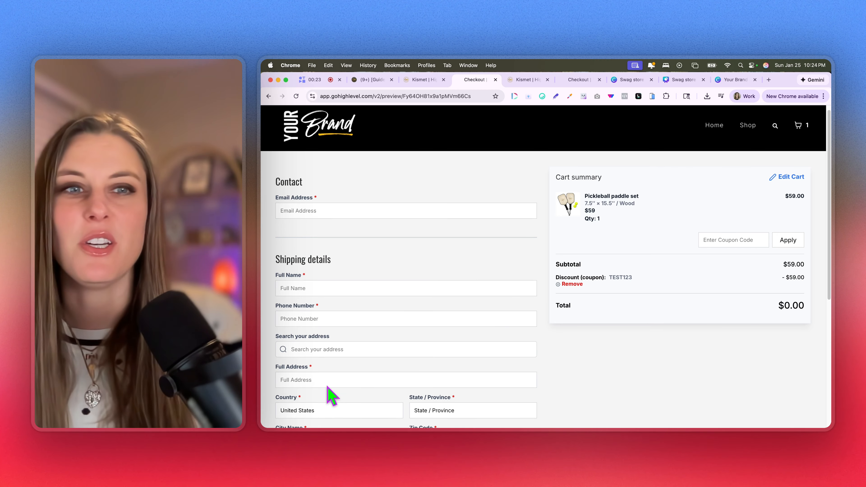
left_click(812, 308)
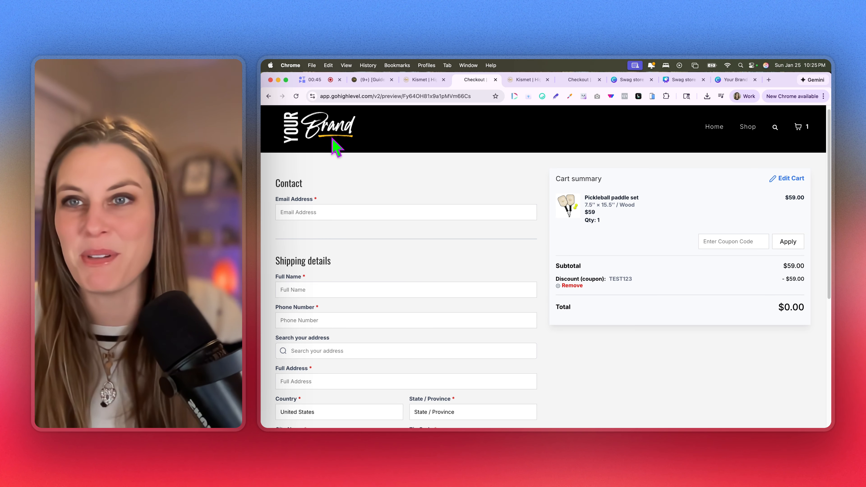
left_click(324, 85)
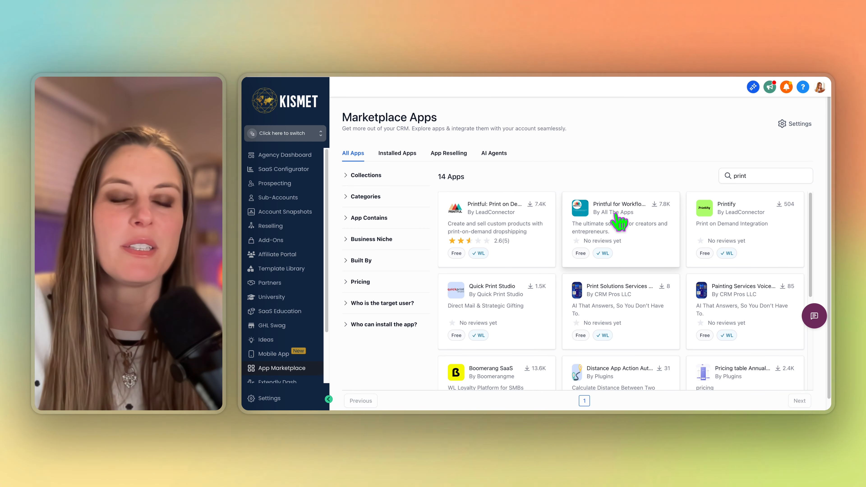
Review Printful for Workflows' custom actions and approve installing it into the Z Snap Swag Store sub-account
left_click(627, 216)
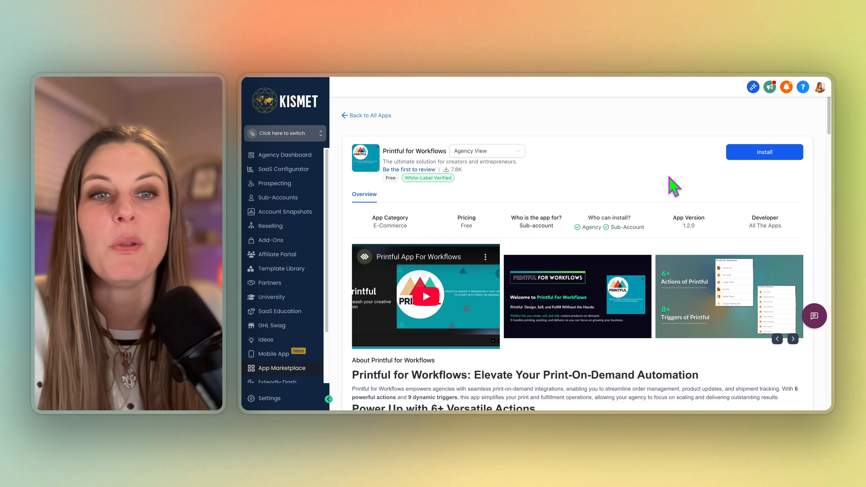
scroll(668, 205, "down", 15)
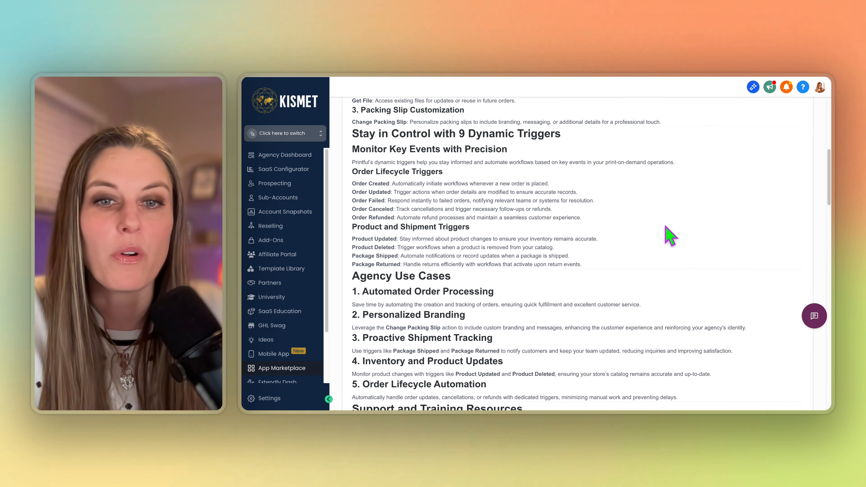
scroll(667, 235, "down", 10)
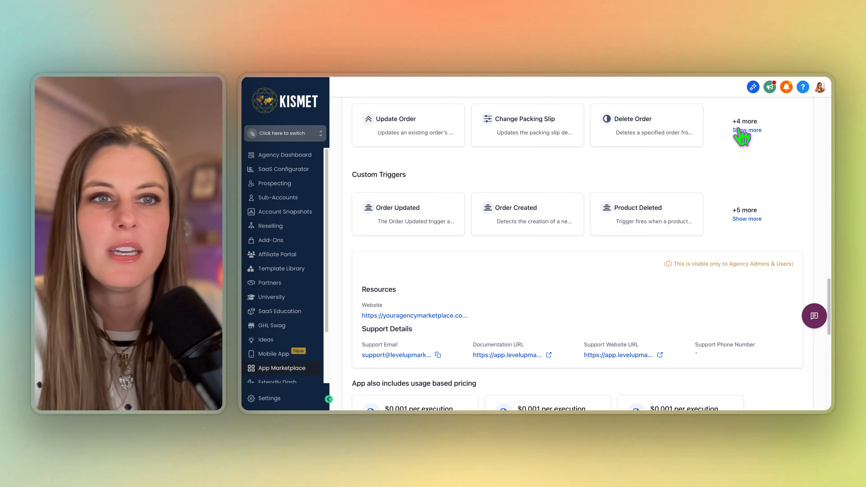
left_click(742, 134)
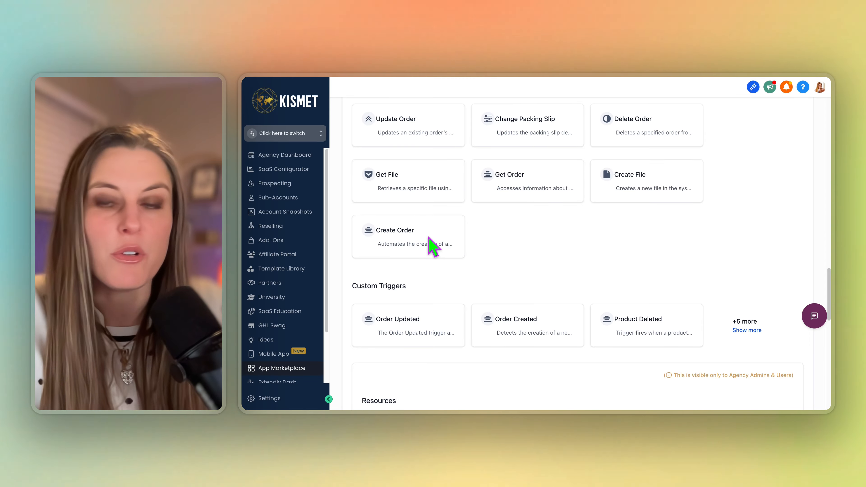
scroll(683, 245, "up", 2)
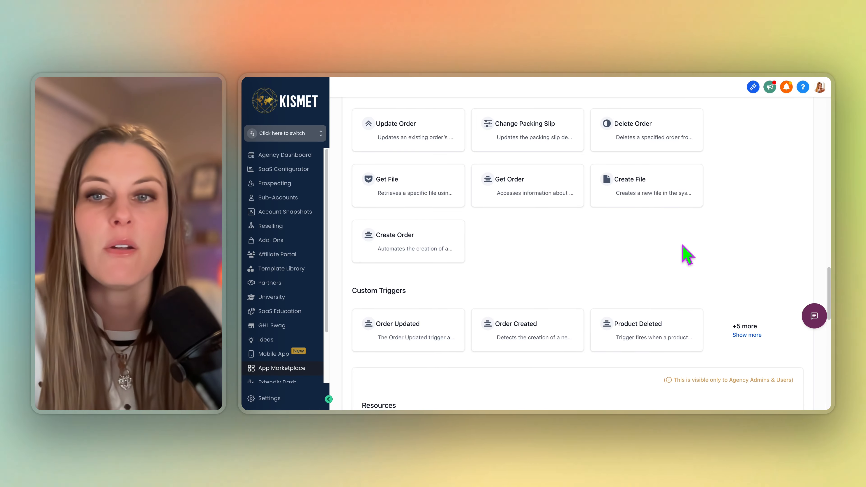
scroll(714, 239, "up", 15)
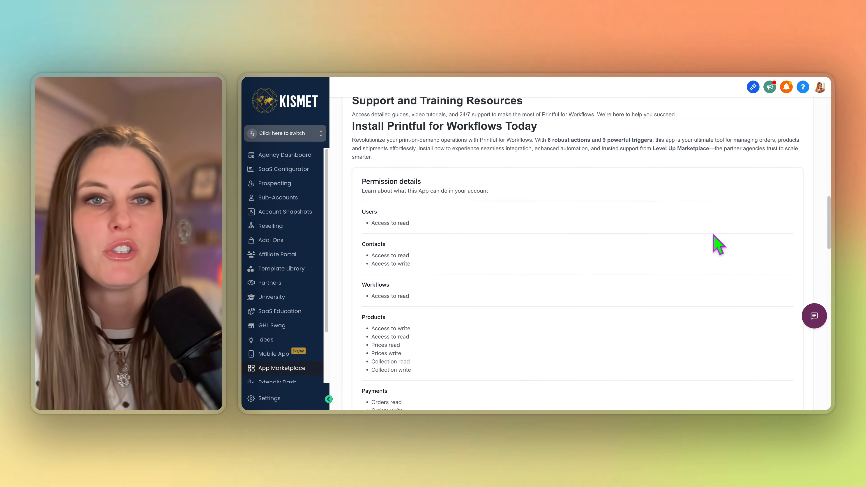
scroll(714, 235, "up", 20)
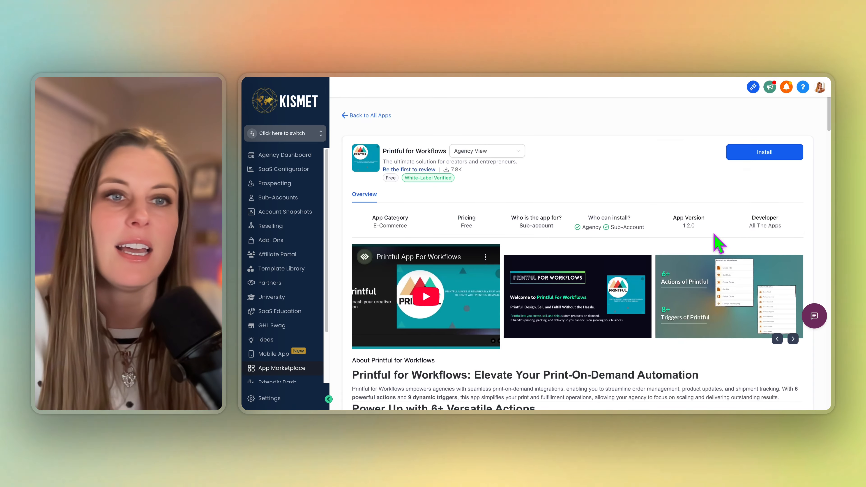
left_click(769, 155)
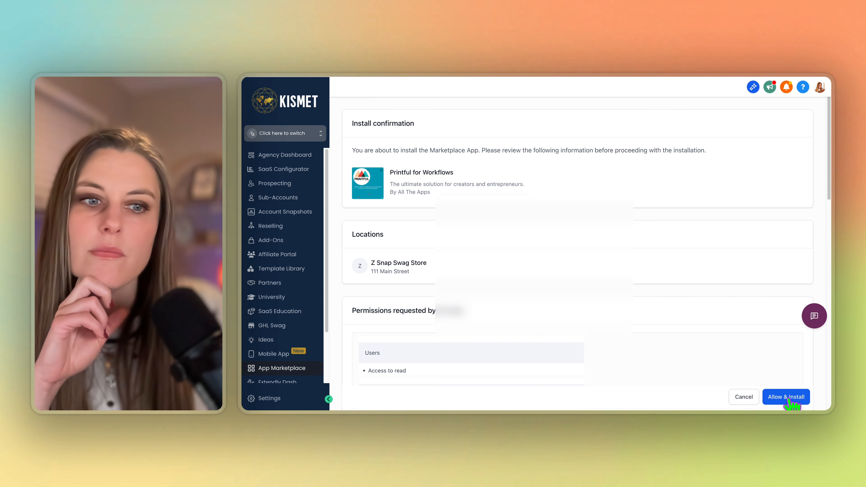
left_click(787, 397)
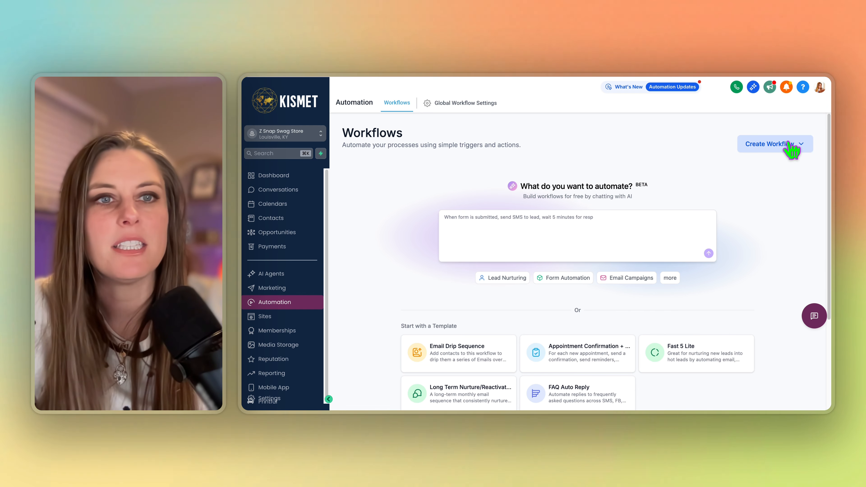
Create a blank workflow from scratch and find Printful's Create Order action by searching 'print'
left_click(790, 149)
left_click(763, 163)
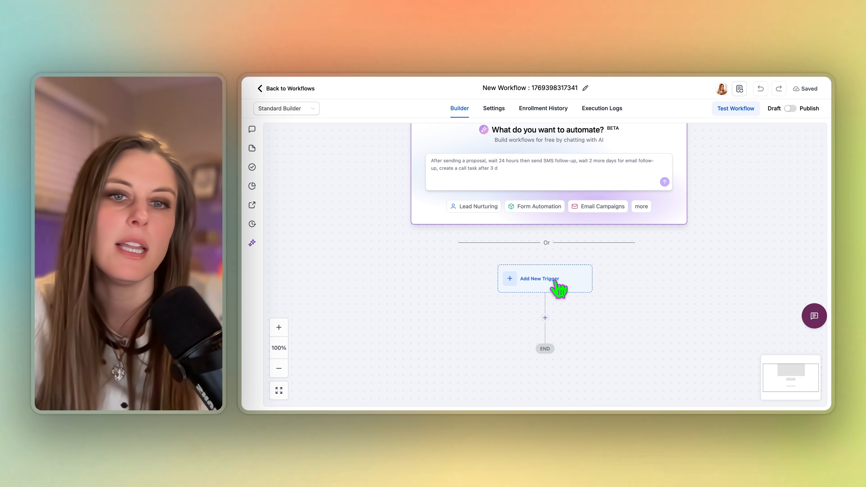
left_click(542, 283)
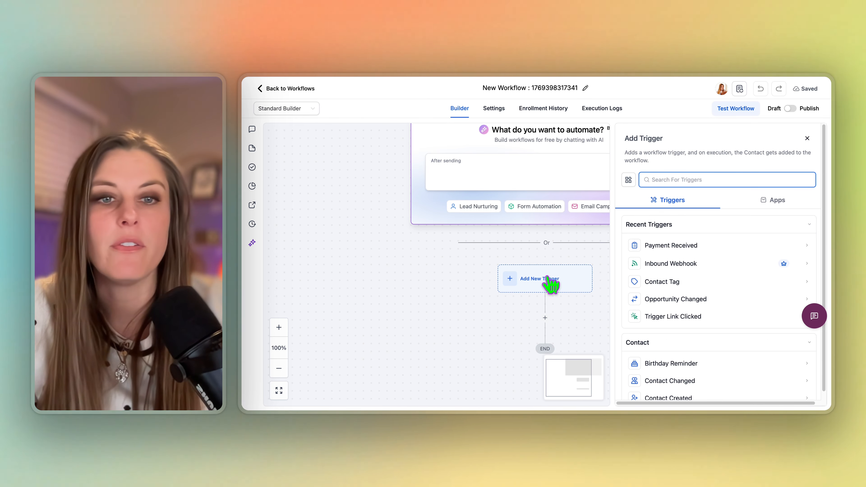
left_click(545, 316)
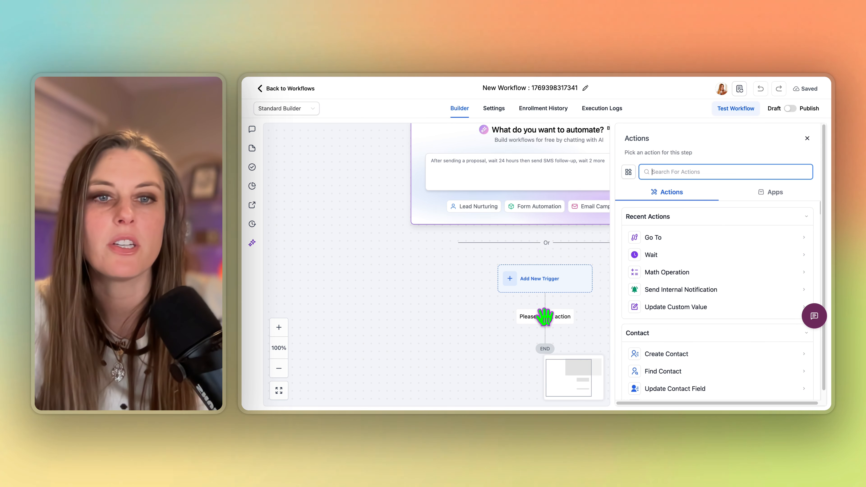
left_click(679, 172)
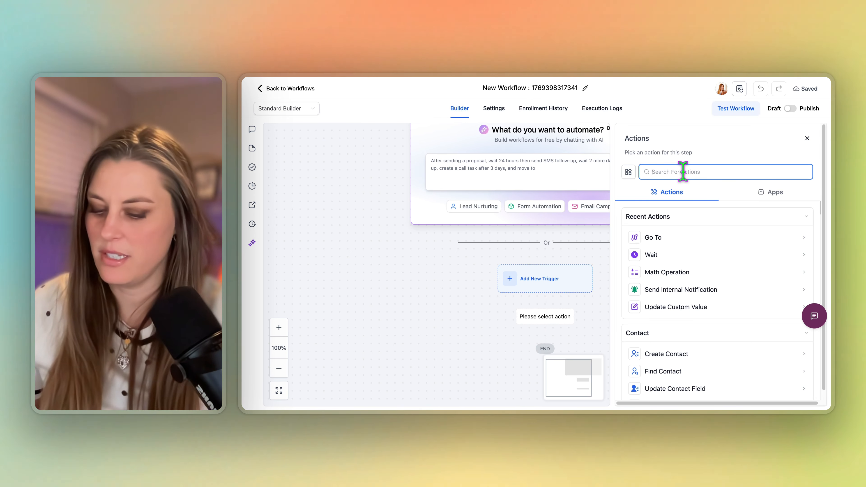
type("print")
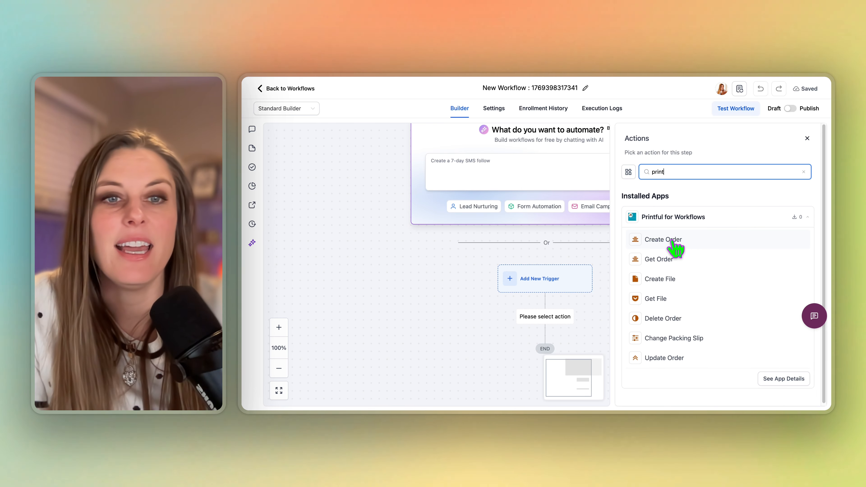
left_click(674, 243)
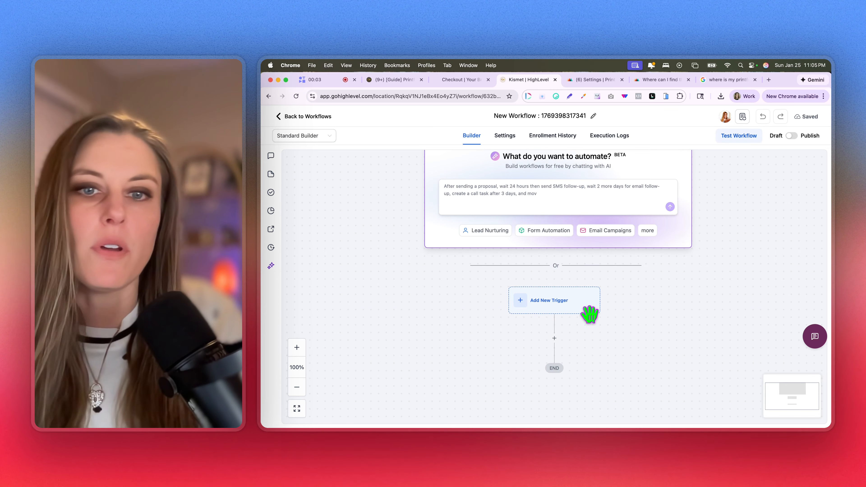
Save a Payment Received trigger filtered to Global Product is Pickleball paddle set, then add an action step
left_click(574, 303)
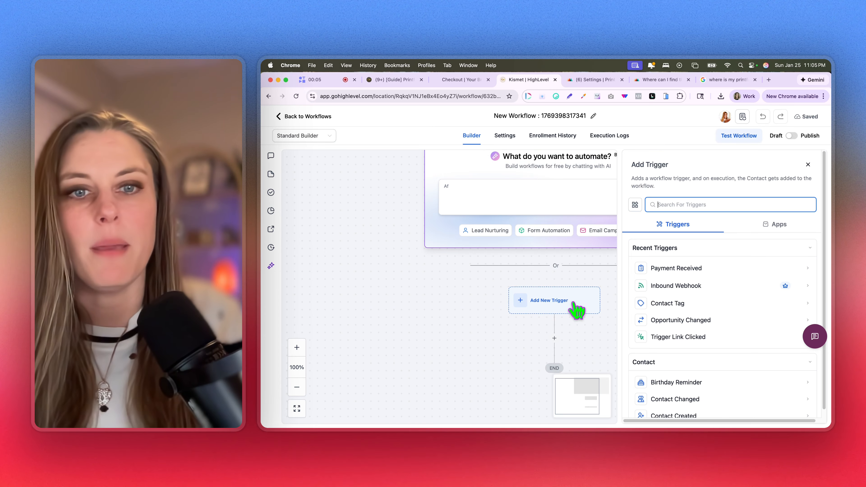
left_click(683, 271)
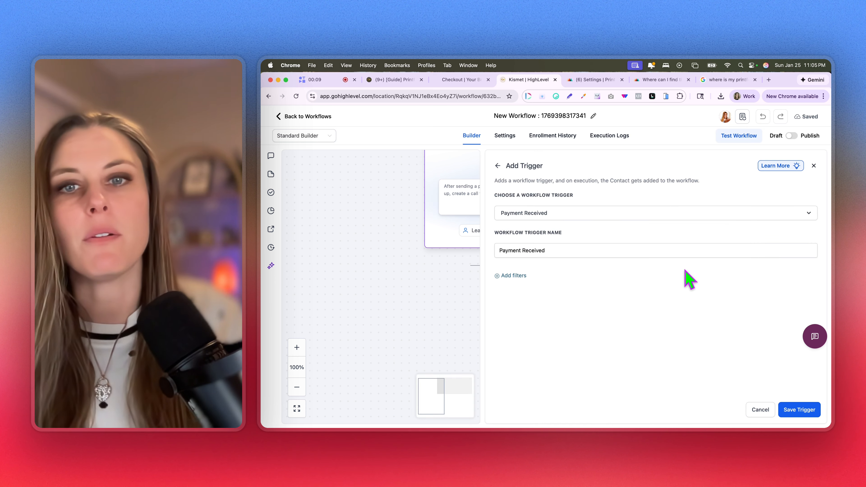
left_click(519, 277)
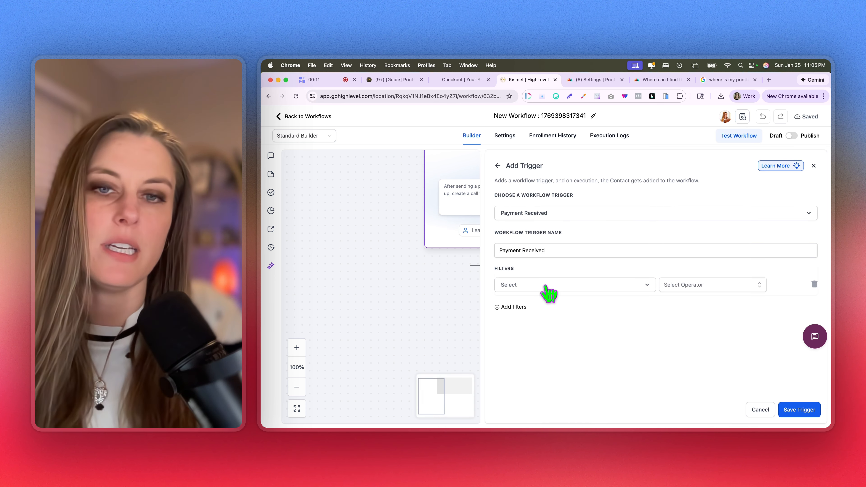
left_click(545, 287)
left_click(559, 339)
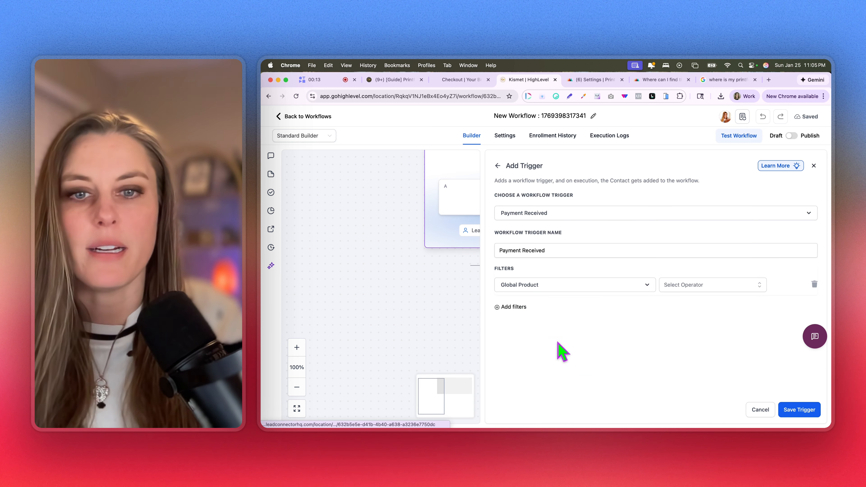
left_click(703, 290)
left_click(701, 302)
left_click(773, 286)
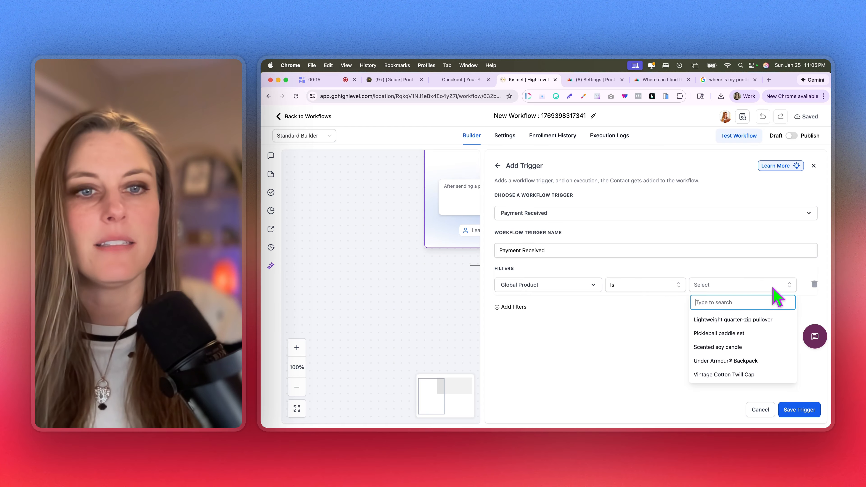
left_click(747, 334)
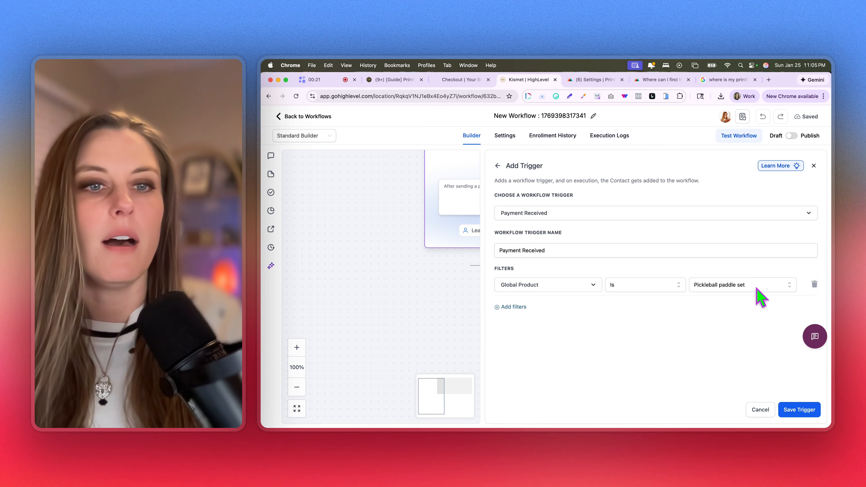
left_click(807, 411)
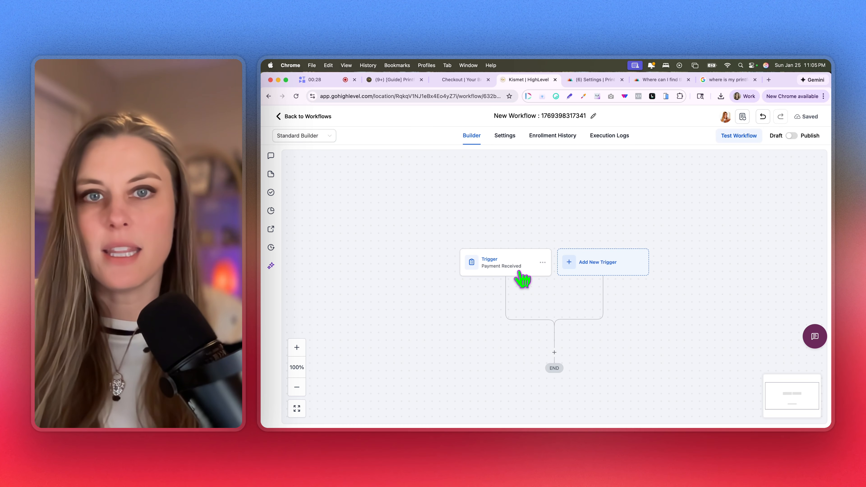
left_click(554, 352)
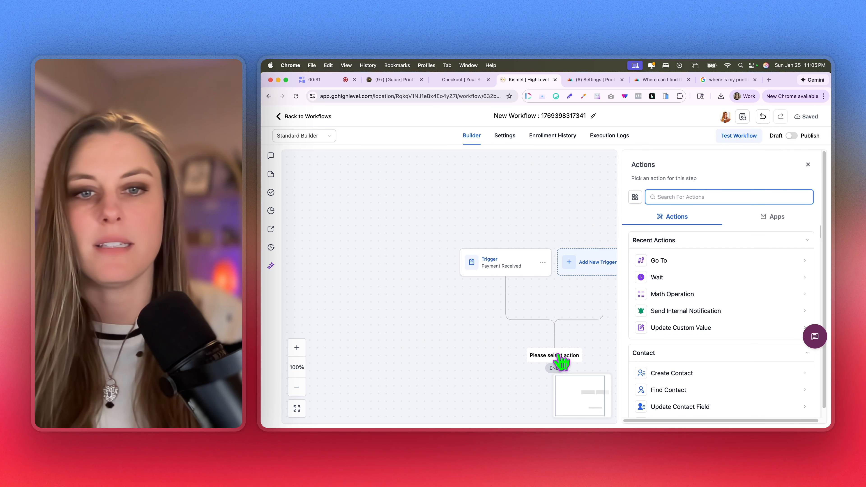